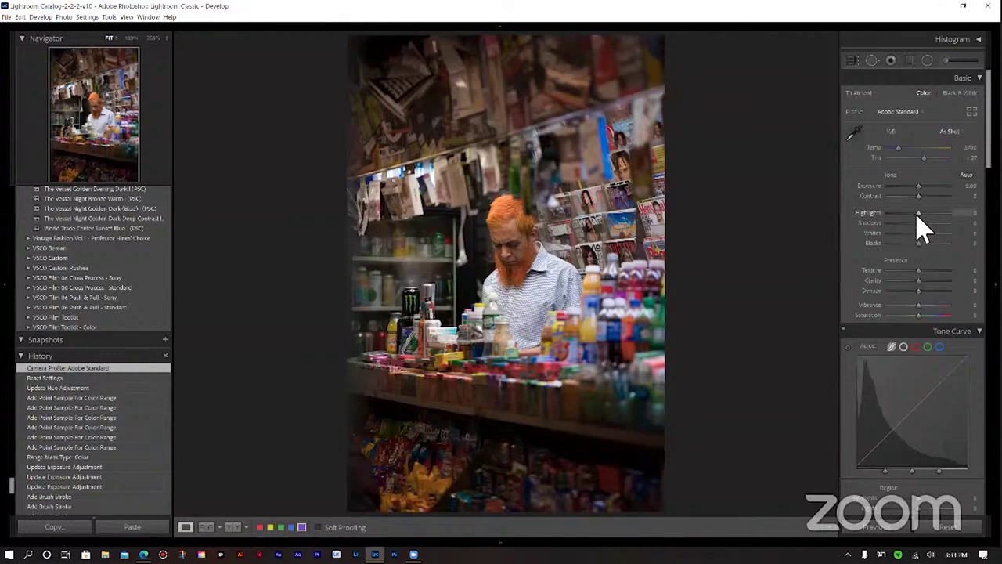
Set the photo's Highlights to -44, Shadows to +56, Whites to +26 and Blacks to -34.
left_click_drag(918, 212, 906, 216)
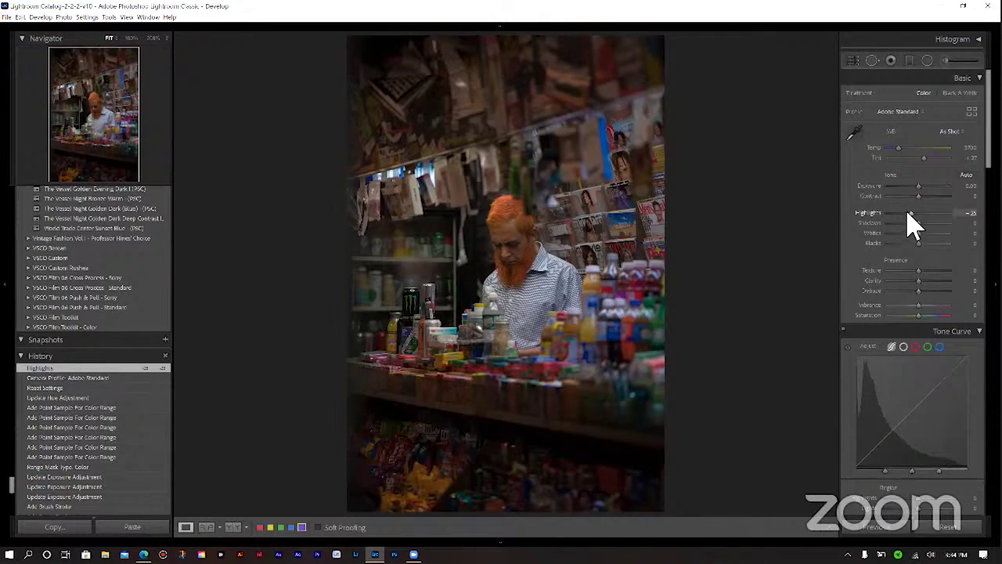
left_click_drag(910, 213, 923, 233)
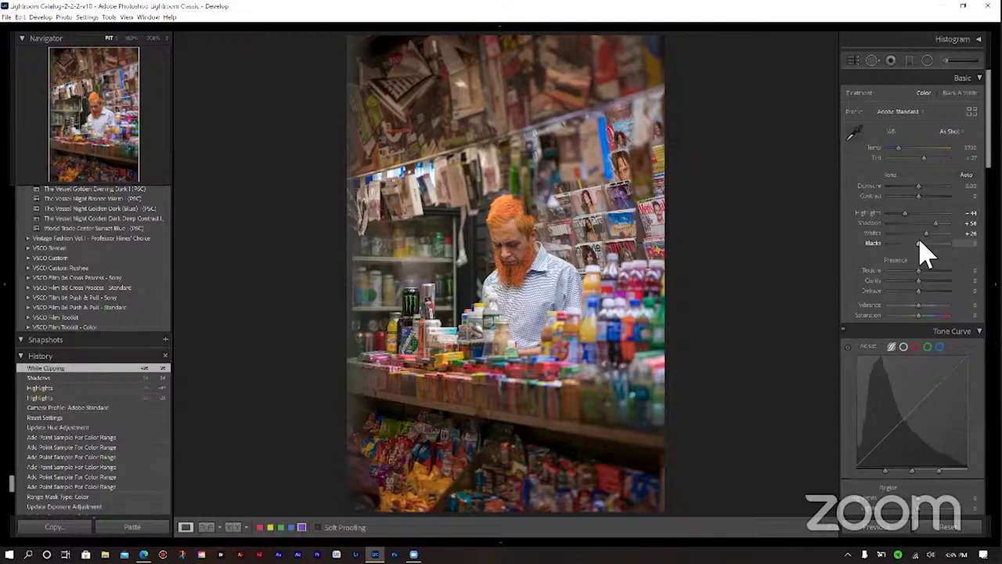
left_click_drag(917, 245, 908, 243)
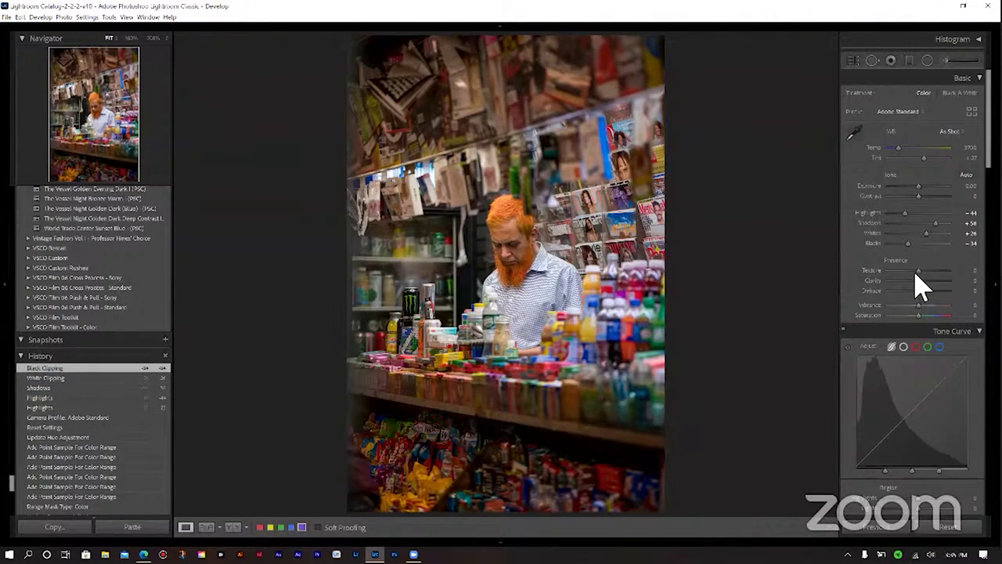
Set Texture to +13 and inspect the detail on the man's face and the counter at 100%.
left_click_drag(919, 270, 922, 270)
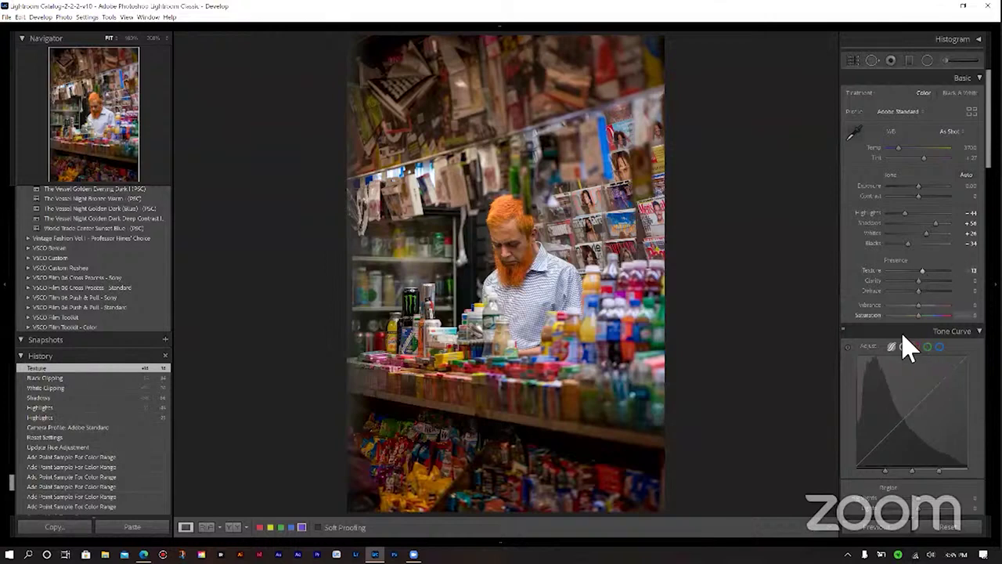
left_click(505, 270)
key("ctrl+equal")
key("ctrl+equal")
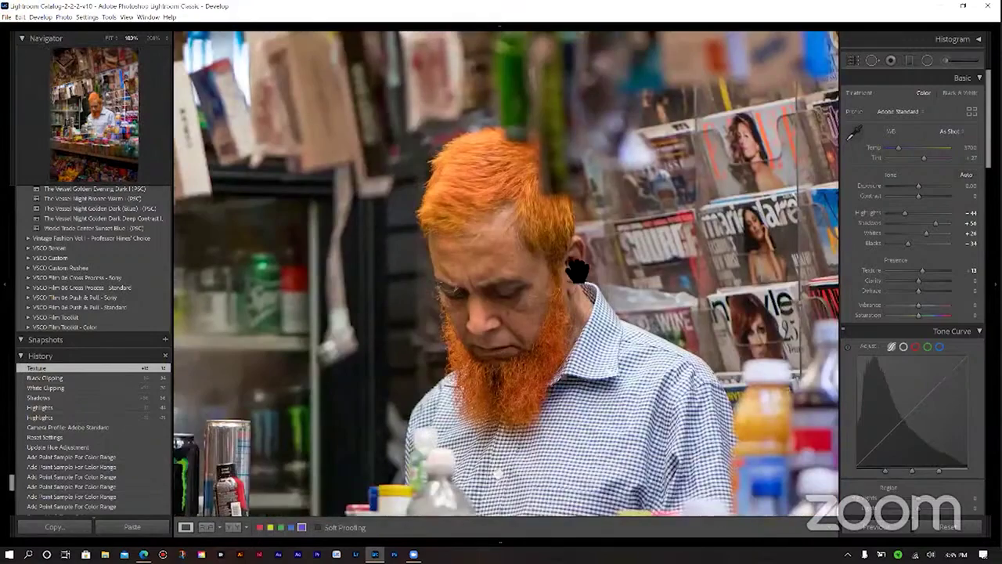
left_click_drag(578, 270, 627, 283)
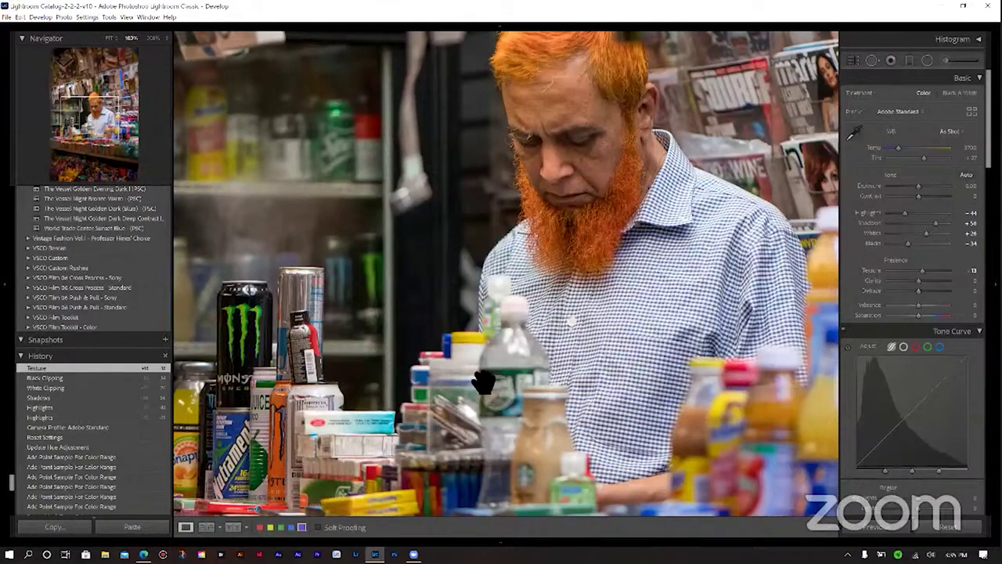
left_click_drag(486, 382, 556, 347)
key("ctrl+minus")
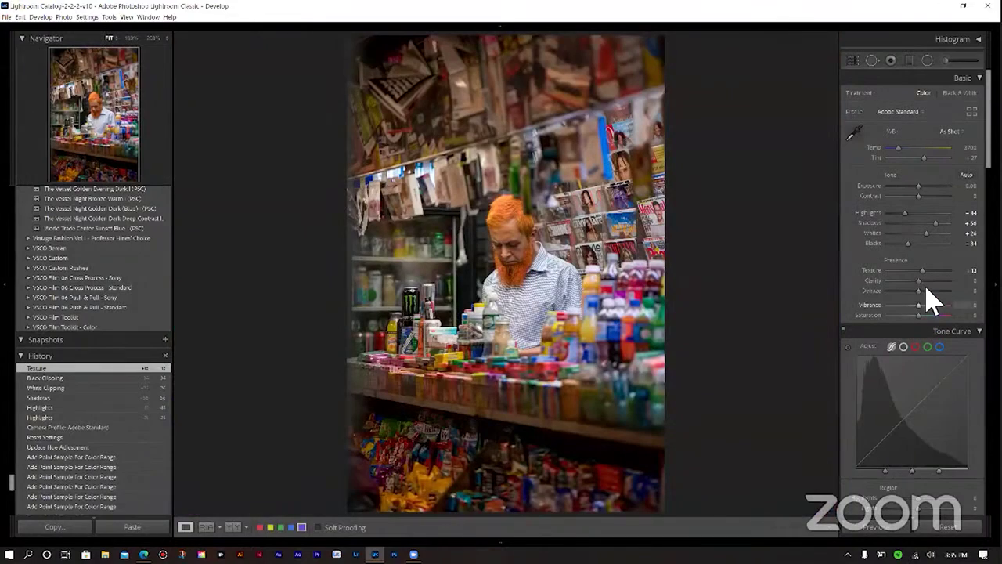
Set Clarity to +24 and Dehaze to +11.
left_click(921, 281)
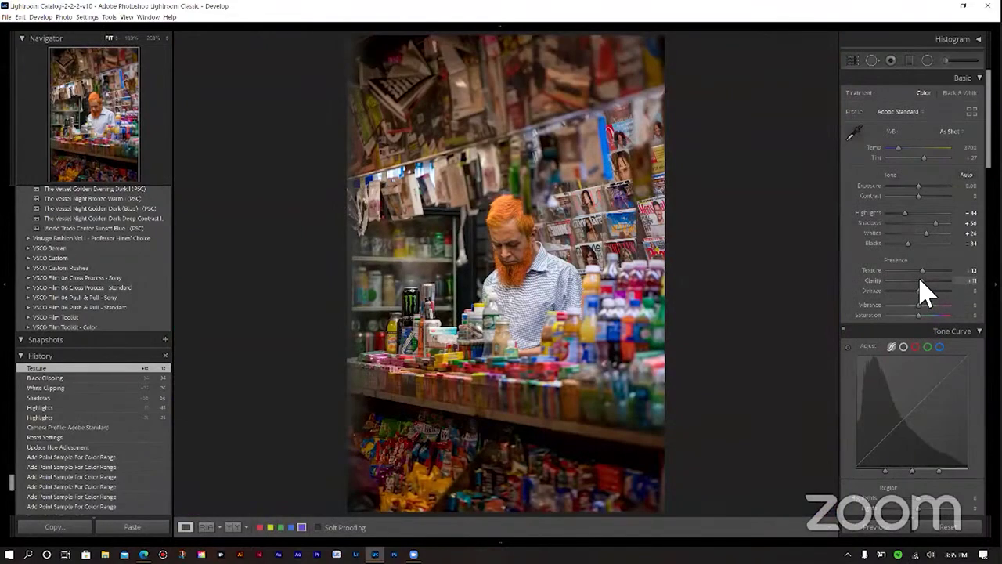
mouse_move(920, 282)
left_mouse_down()
mouse_move(924, 275)
mouse_move(919, 293)
left_mouse_up()
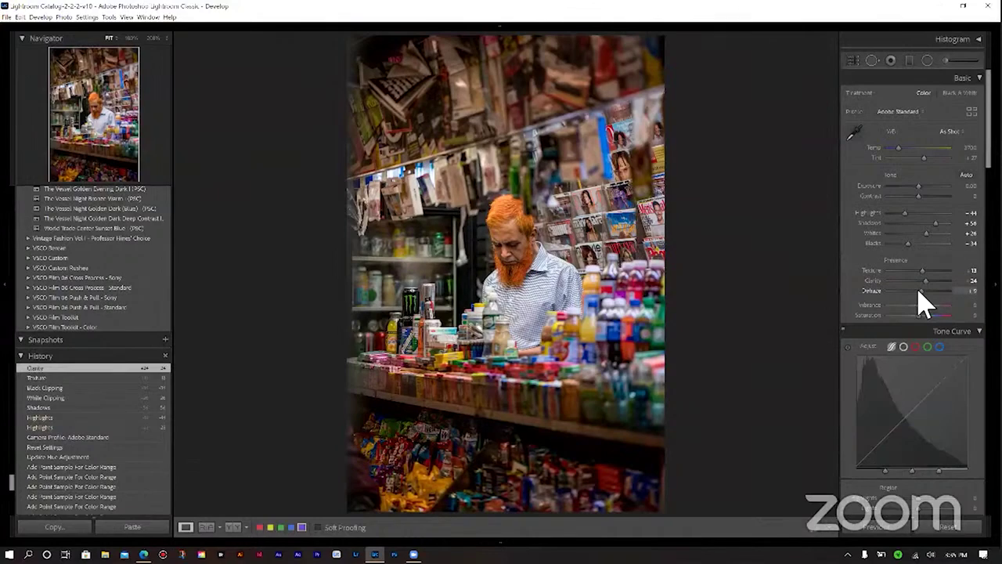
left_click_drag(920, 292, 921, 294)
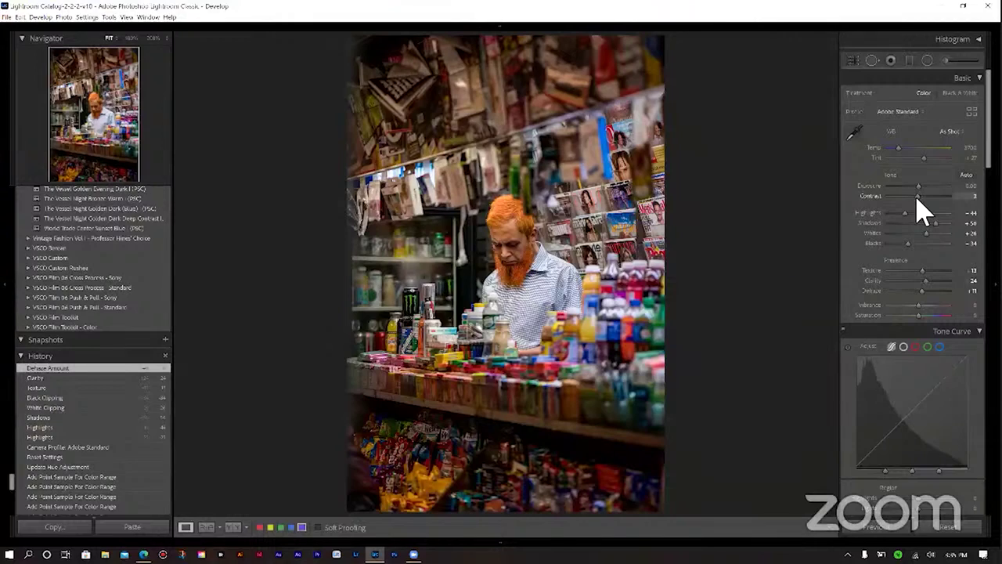
Lower the Contrast slightly, and cool the white balance temperature a little with Tint at -4.
left_click_drag(917, 197, 913, 196)
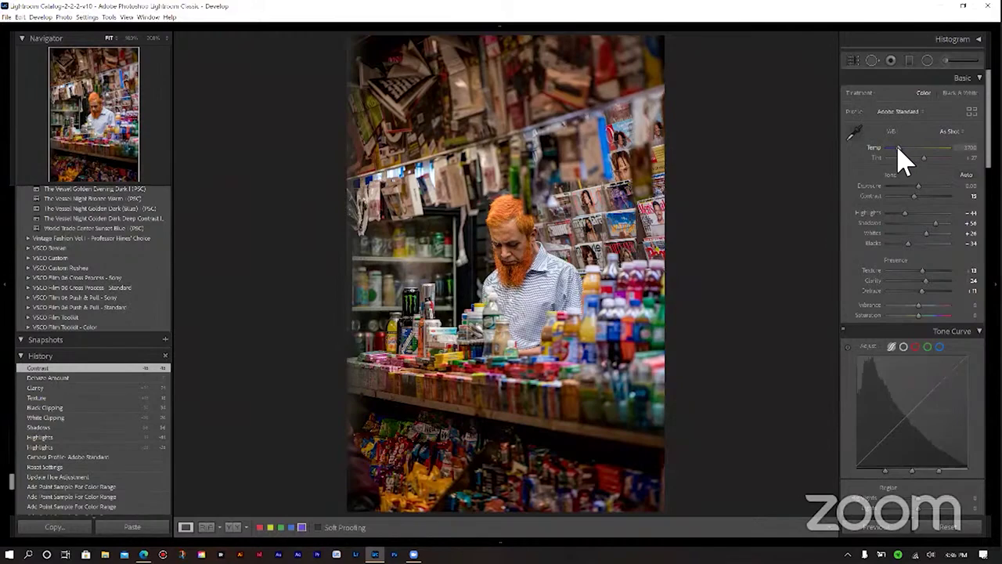
left_click_drag(898, 147, 916, 163)
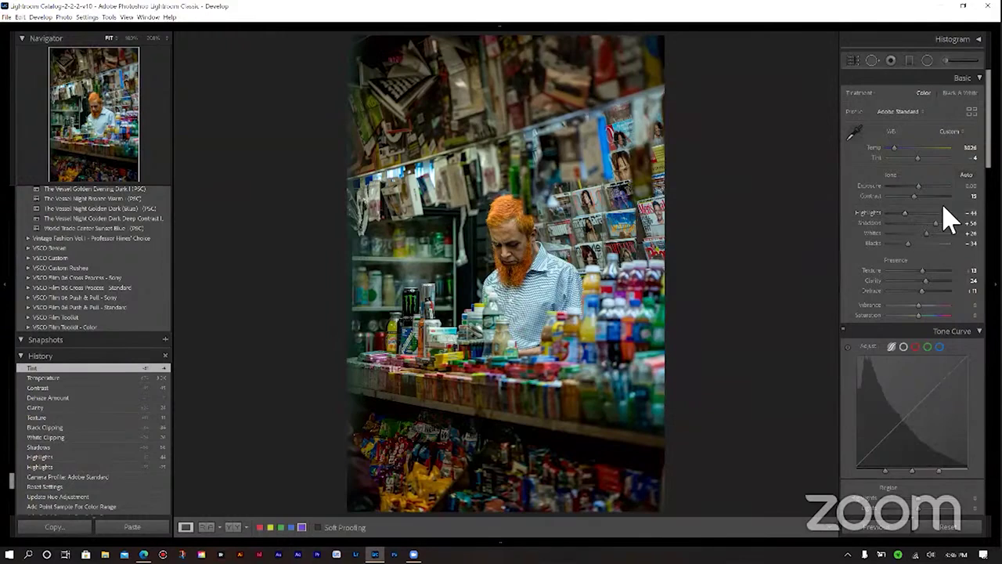
Shape a custom point curve with shadow, midtone and highlight points, and raise its black point to output 36.
scroll(968, 247, "down", 4)
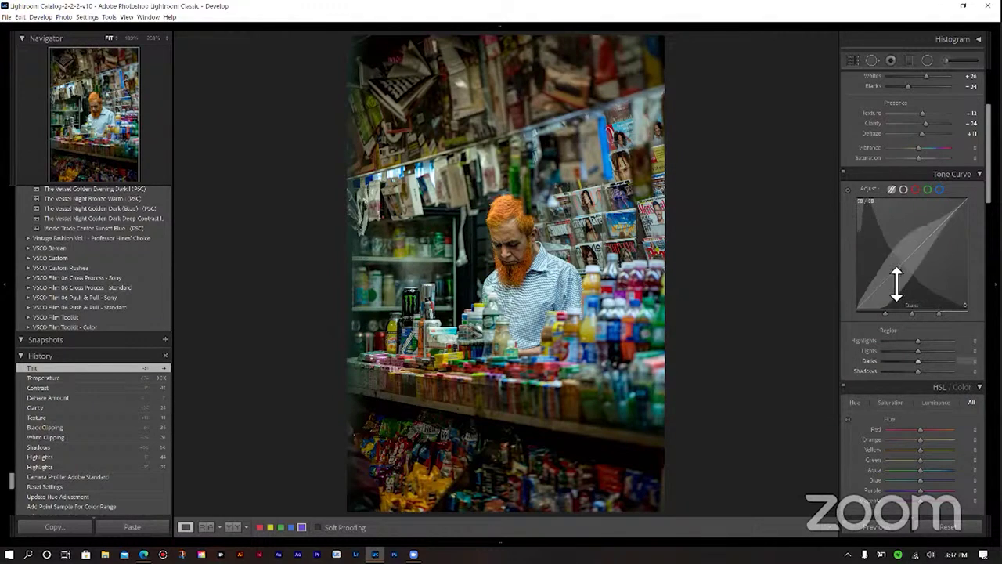
left_click(904, 189)
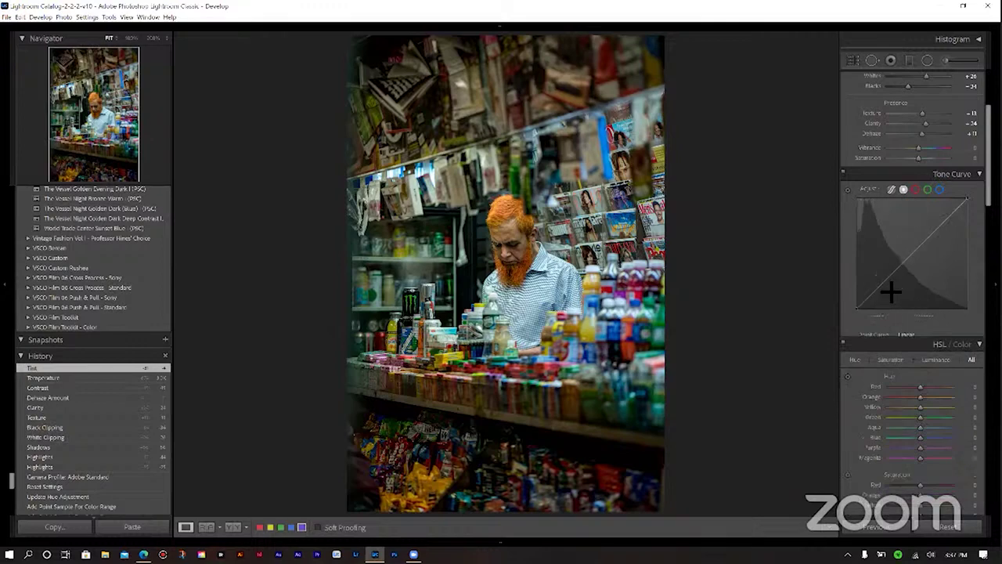
left_click(879, 282)
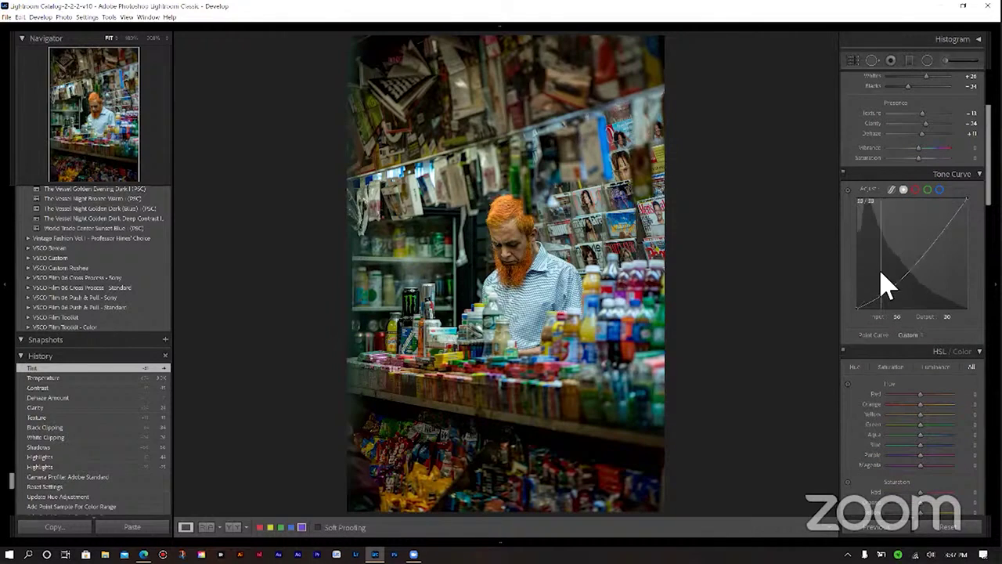
left_click_drag(936, 229, 936, 218)
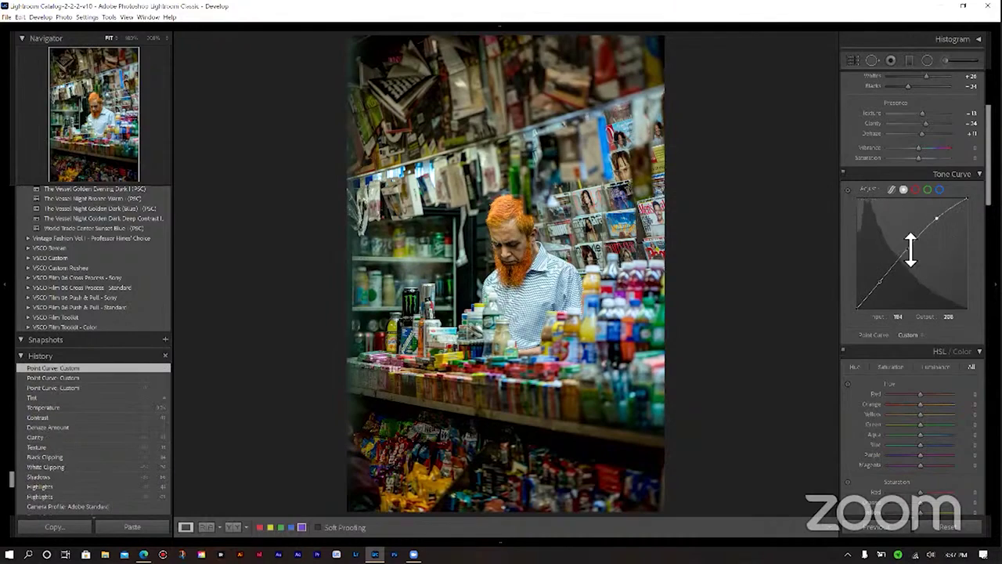
left_click_drag(938, 224, 937, 219)
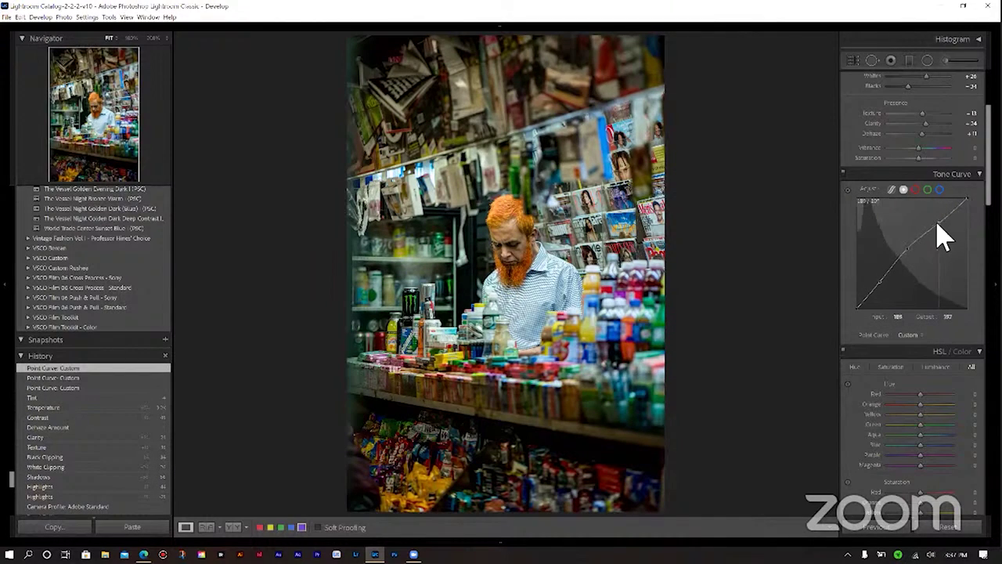
left_click_drag(906, 250, 906, 261)
left_click(909, 253)
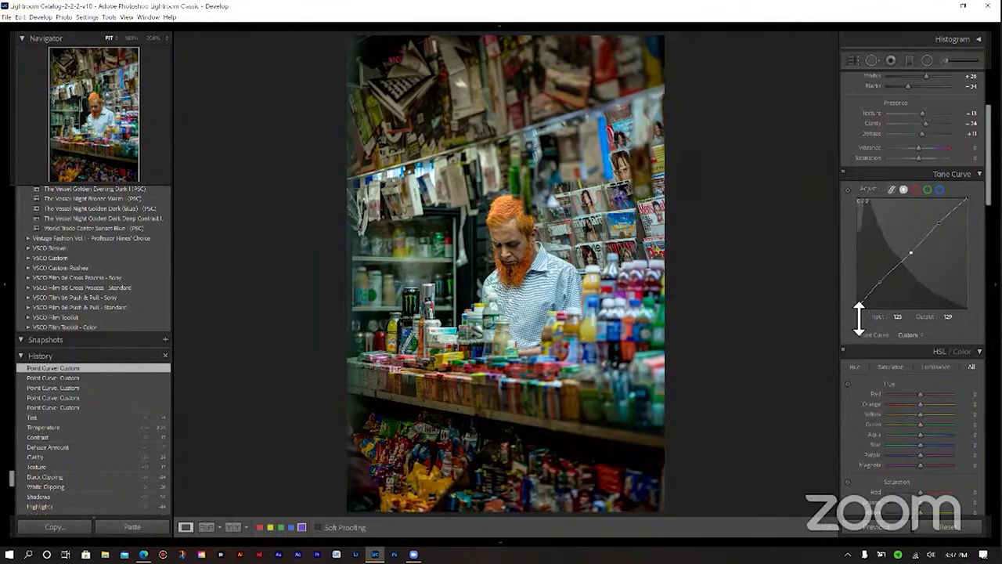
mouse_move(857, 306)
left_mouse_down()
mouse_move(847, 292)
mouse_move(855, 288)
left_mouse_up()
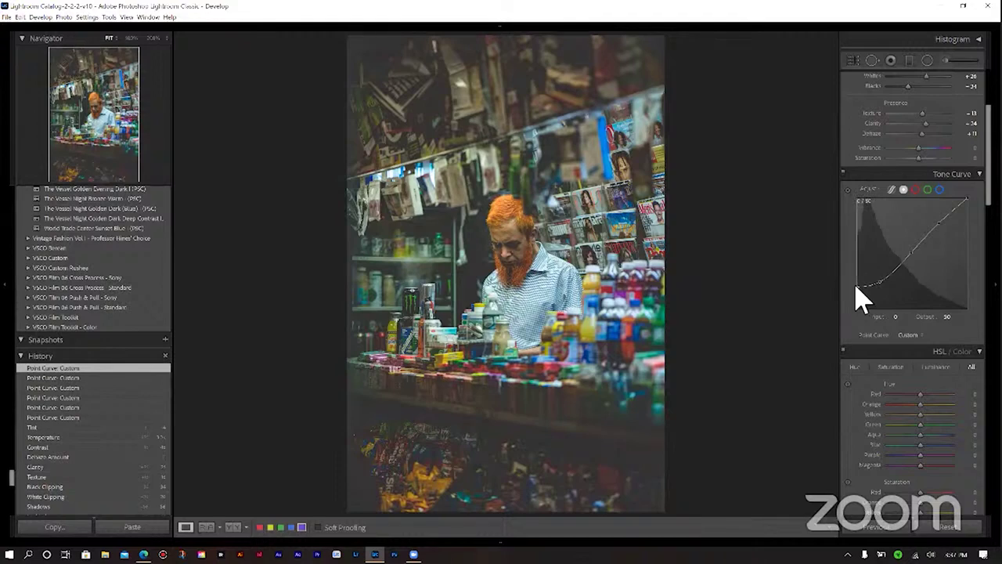
left_click_drag(856, 287, 856, 293)
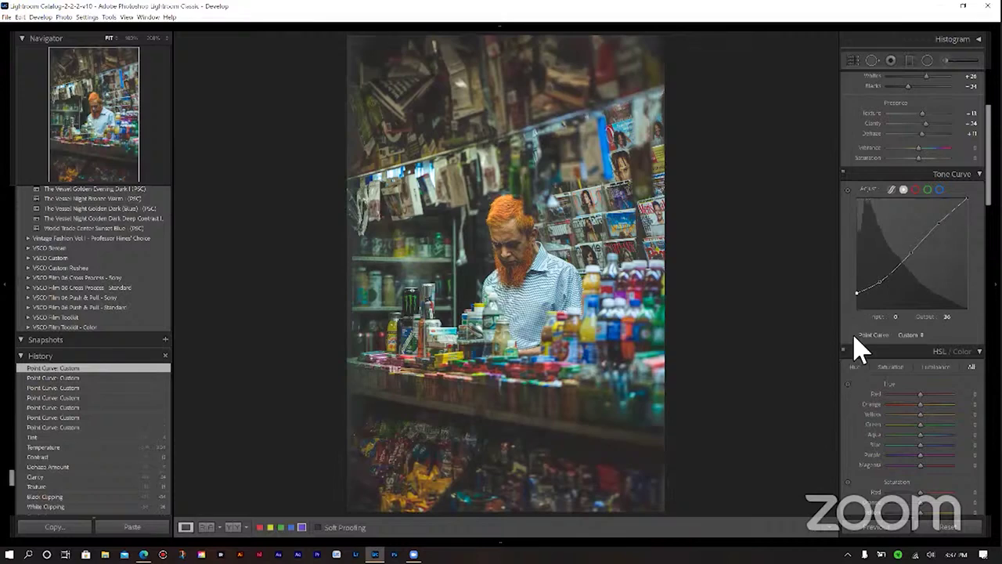
left_click(915, 190)
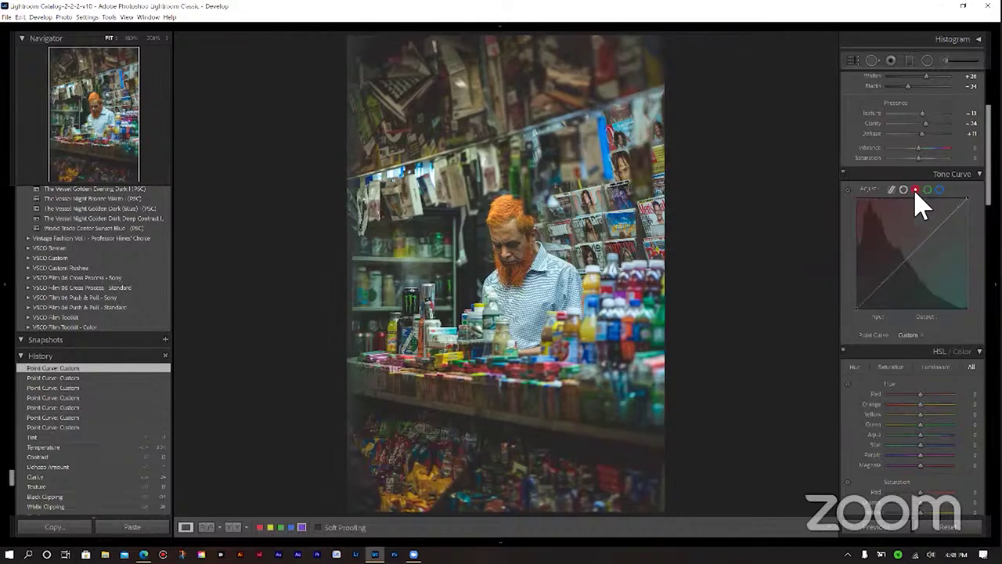
left_click(905, 191)
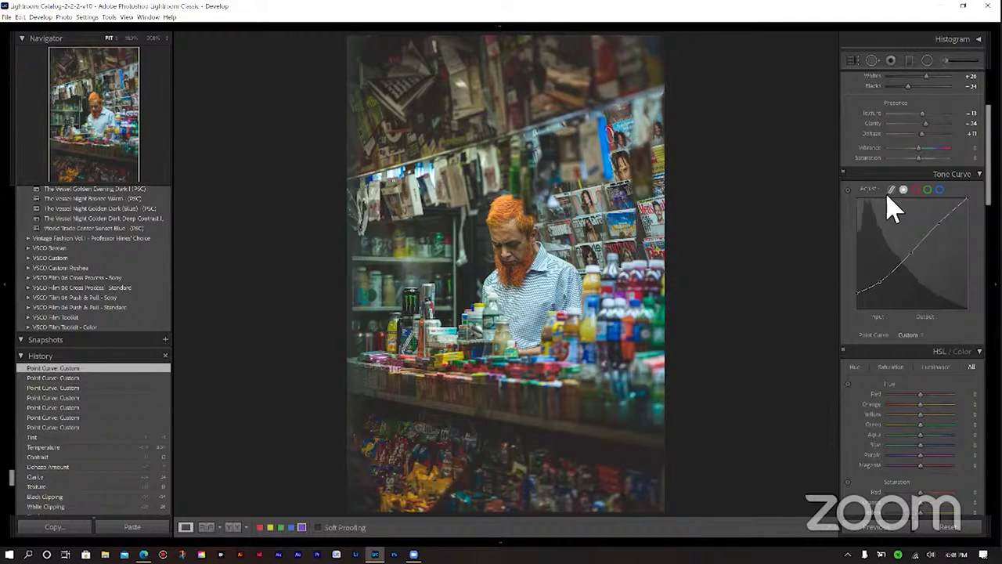
left_click(892, 190)
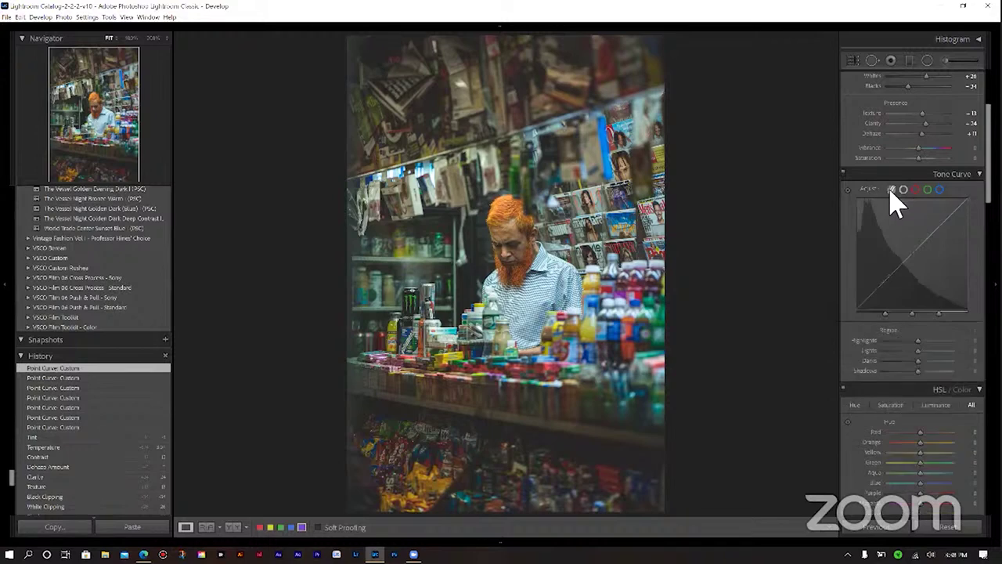
Apply the saved 4 Train Curve preset to the point curve.
left_click(904, 190)
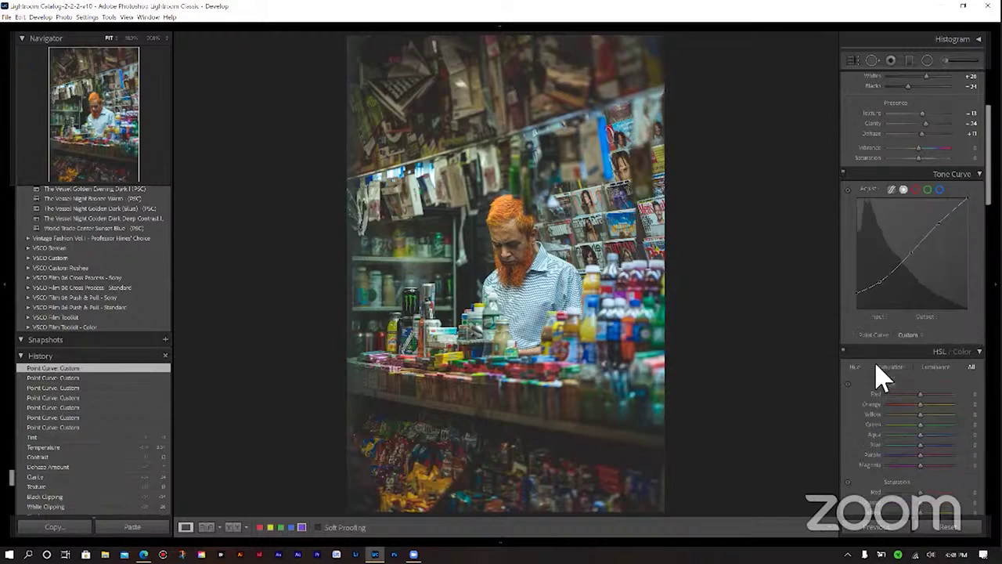
left_click(910, 335)
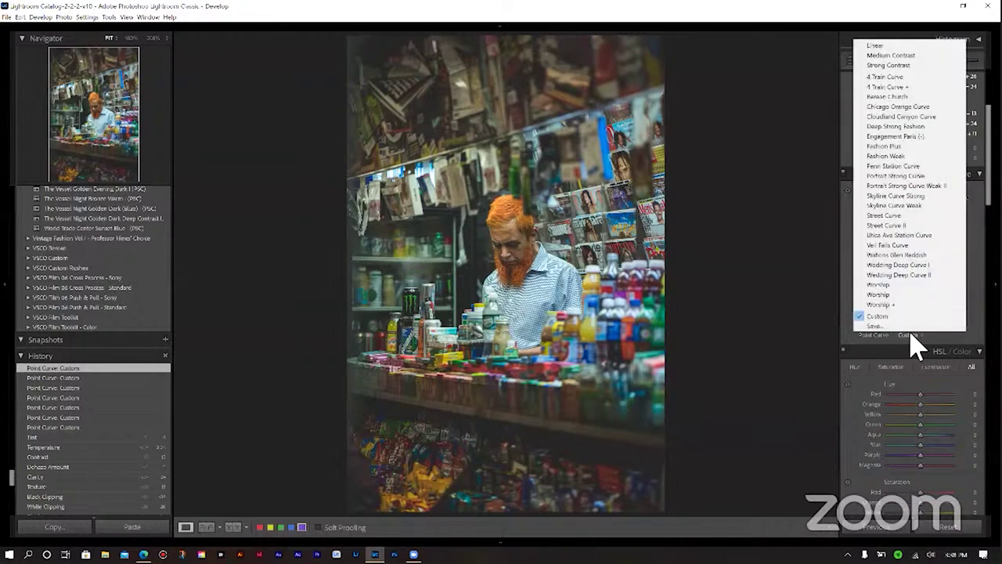
left_click(893, 77)
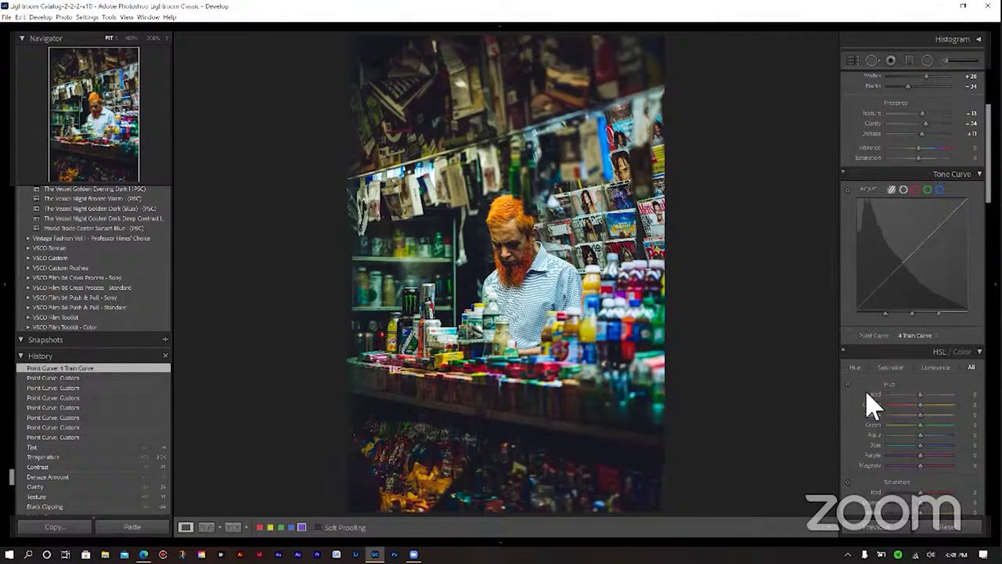
In the parametric tone curve, set Shadows to +100 and Darks to +13, and move the shadow split lower and the midtone split higher.
left_click(892, 189)
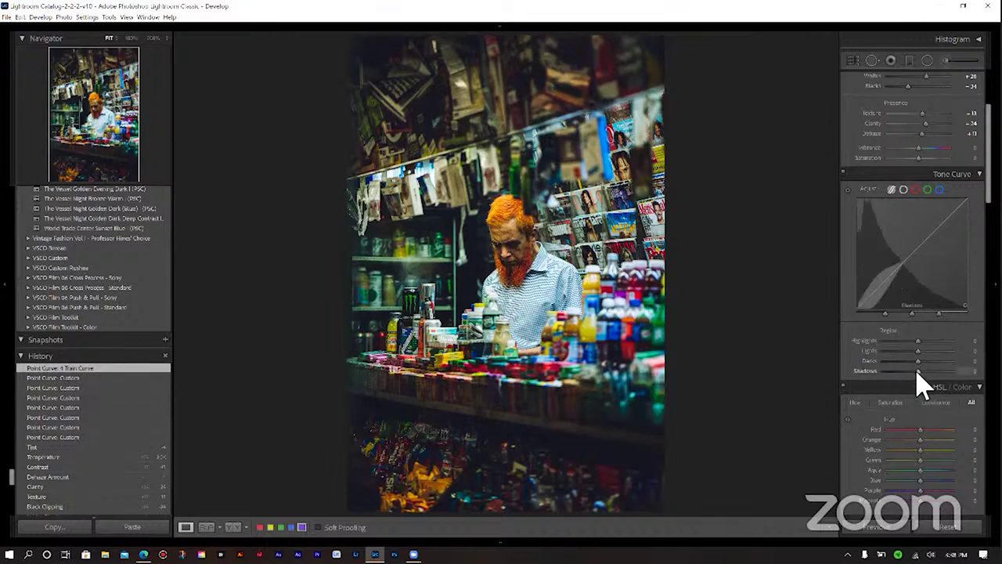
left_click_drag(918, 372, 979, 460)
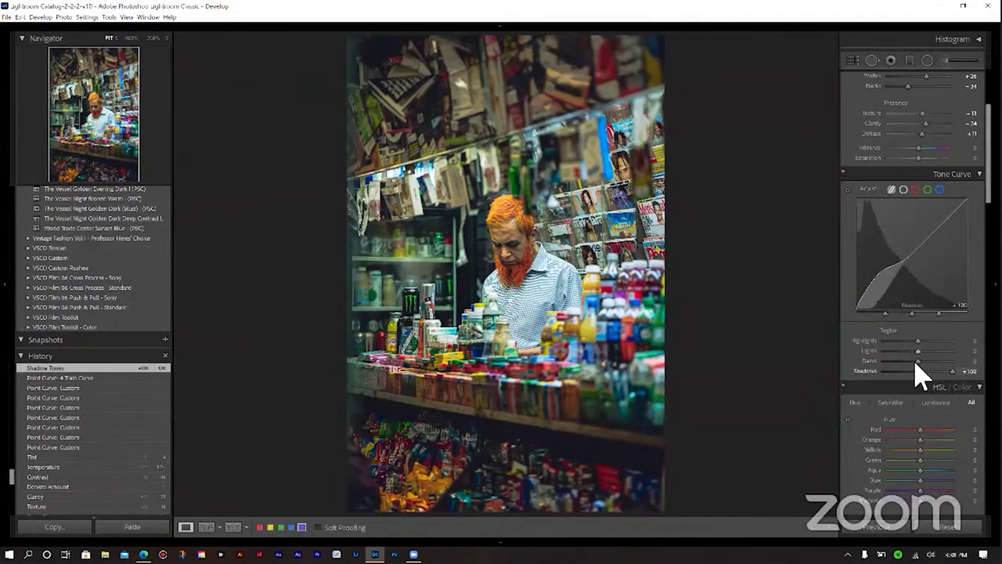
left_click_drag(915, 363, 920, 360)
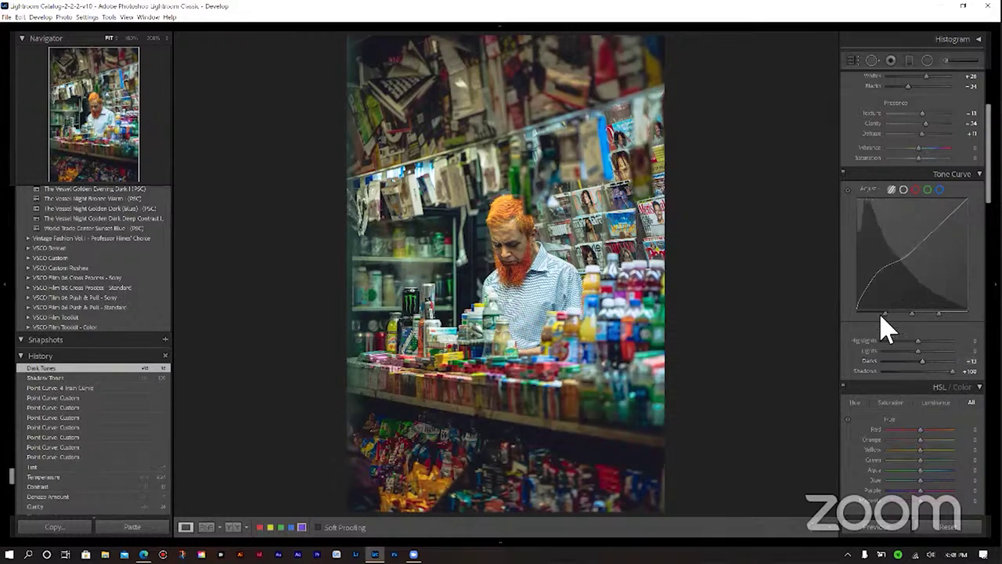
left_click_drag(882, 315, 916, 314)
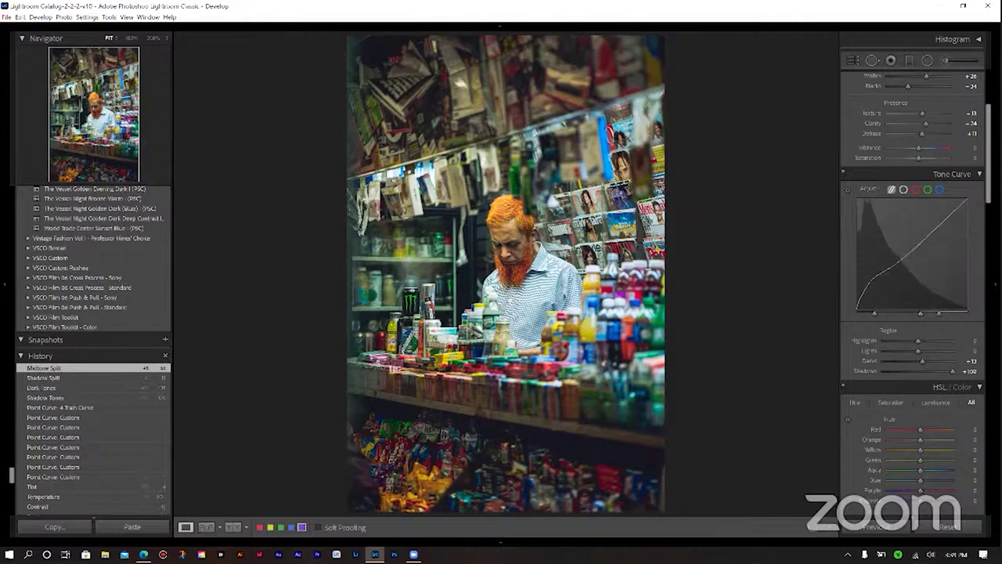
Set the HSL saturation of Green, Aqua, Blue, Purple and Magenta to -100.
scroll(913, 292, "down", 5)
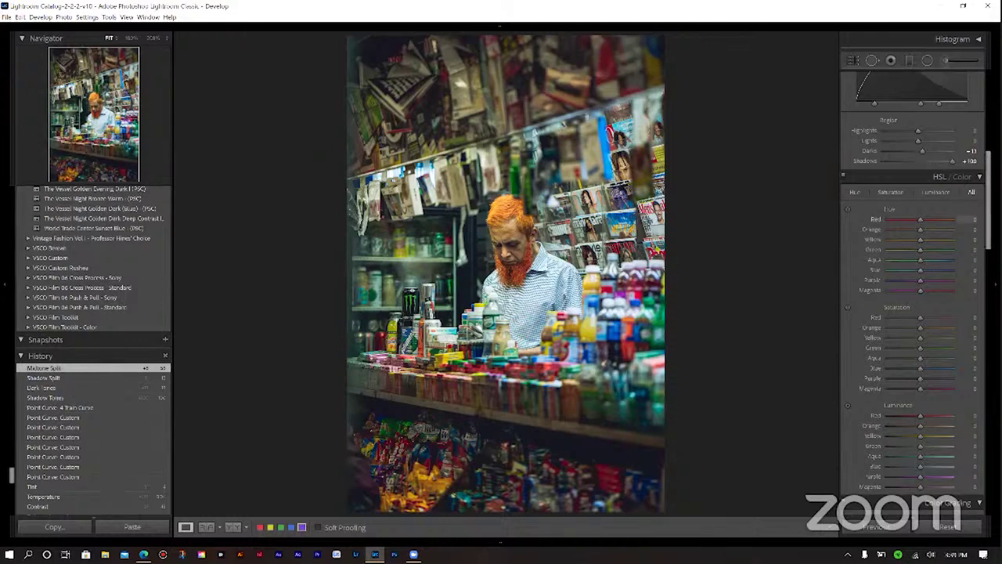
scroll(913, 313, "down", 1)
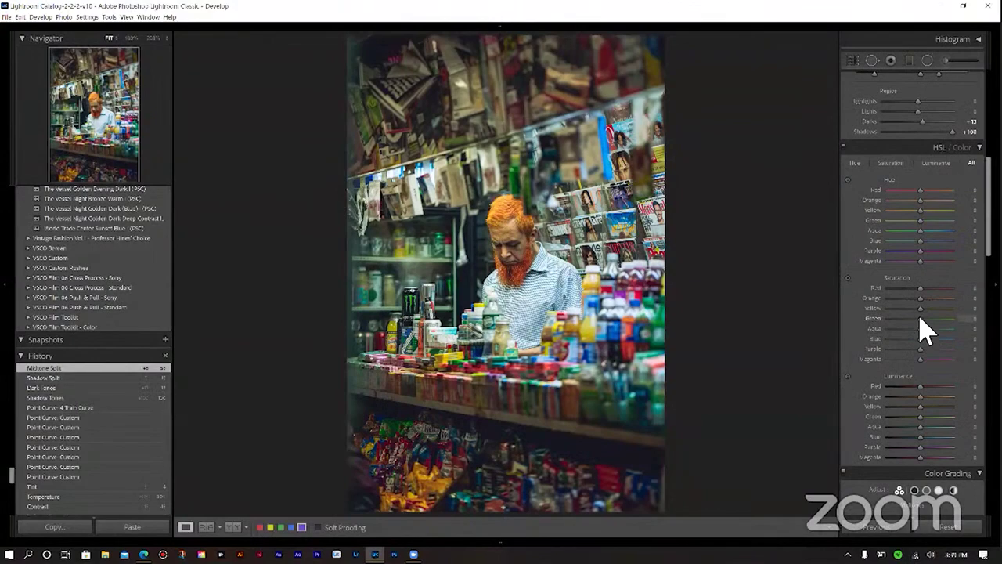
left_click_drag(921, 318, 736, 325)
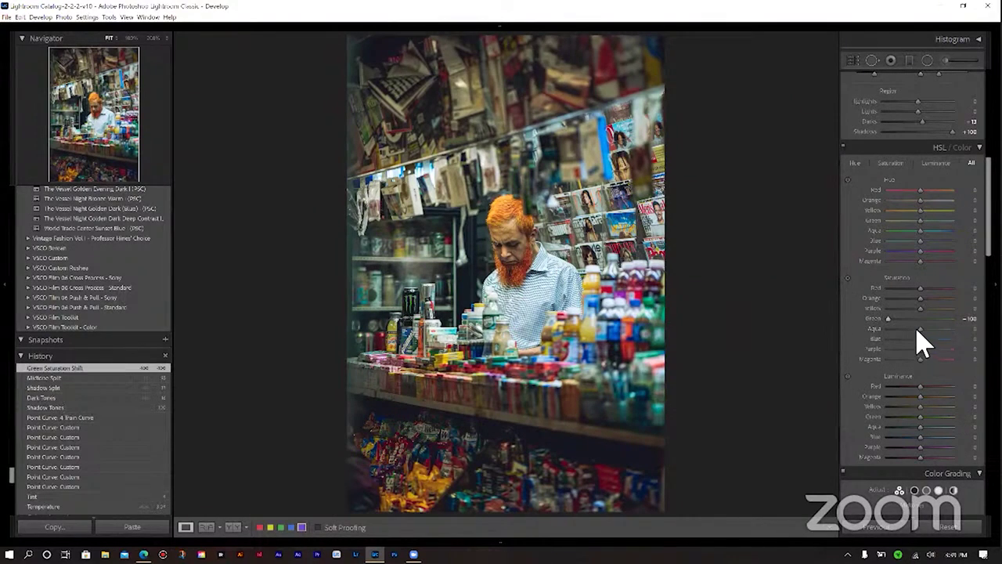
left_click_drag(920, 328, 820, 330)
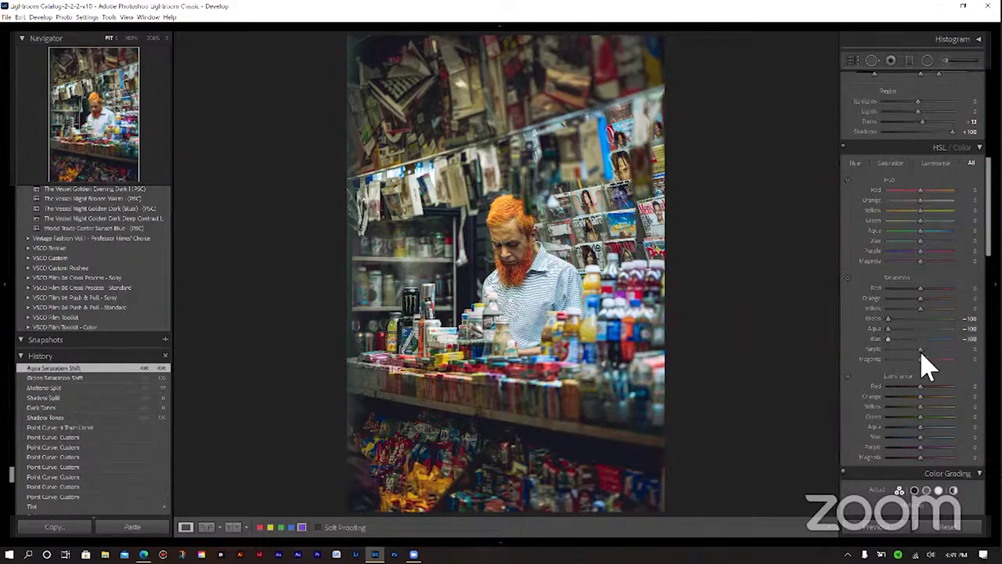
left_click_drag(920, 338, 843, 354)
left_click_drag(920, 358, 795, 370)
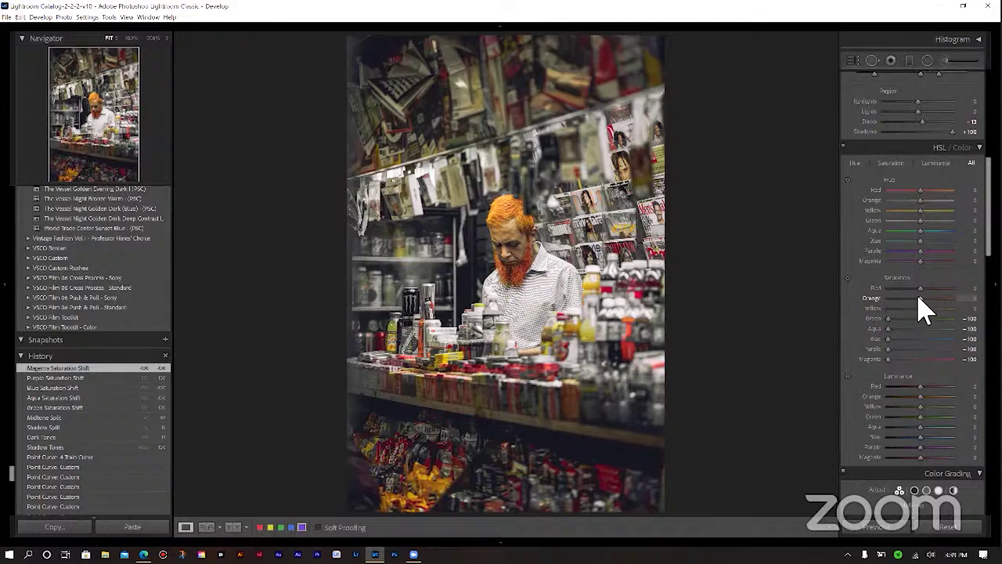
Set the HSL saturation of Orange to -41 and Yellow to -49, and shift the Red hue to +30.
left_click_drag(919, 298, 906, 299)
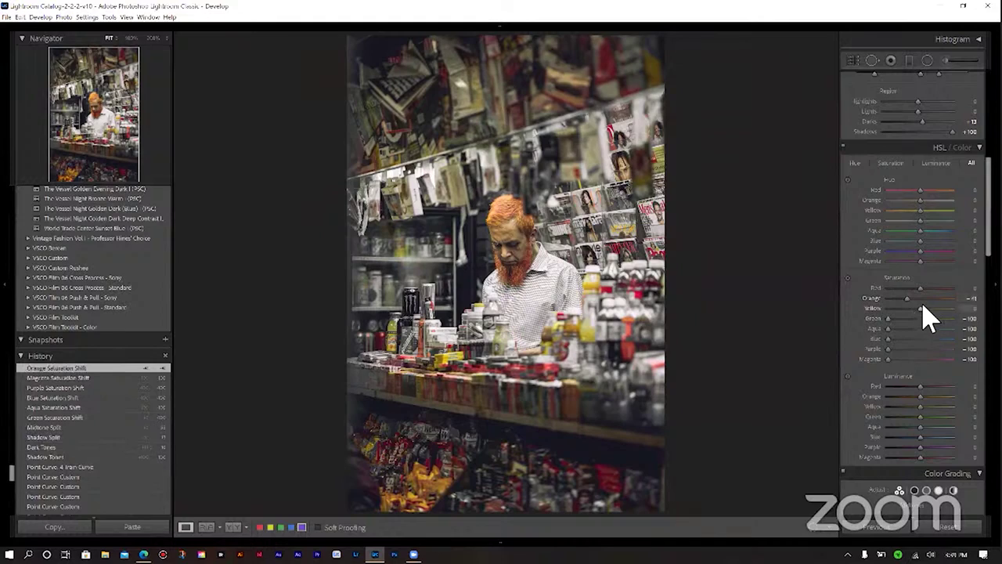
left_click_drag(920, 308, 903, 307)
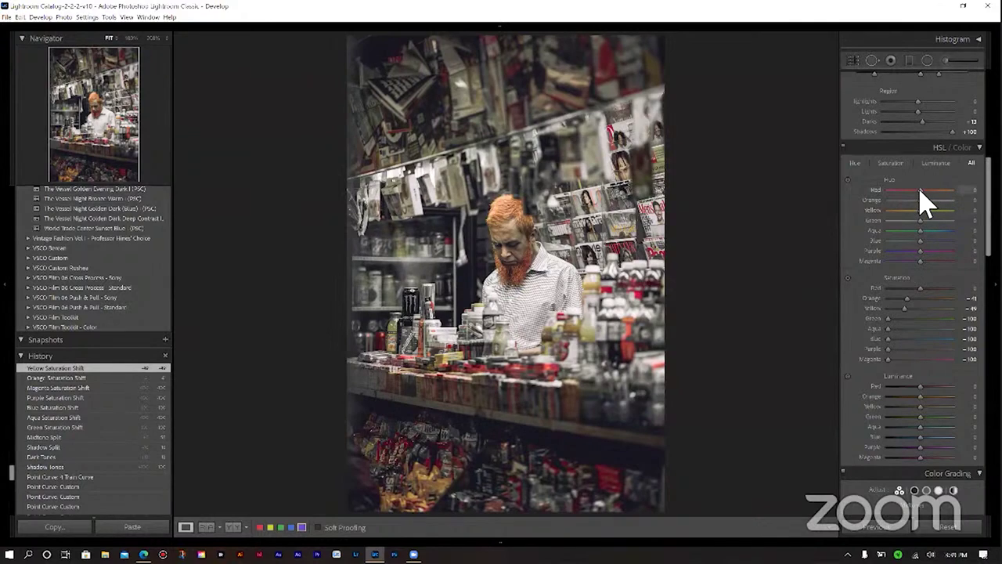
left_click_drag(920, 190, 929, 188)
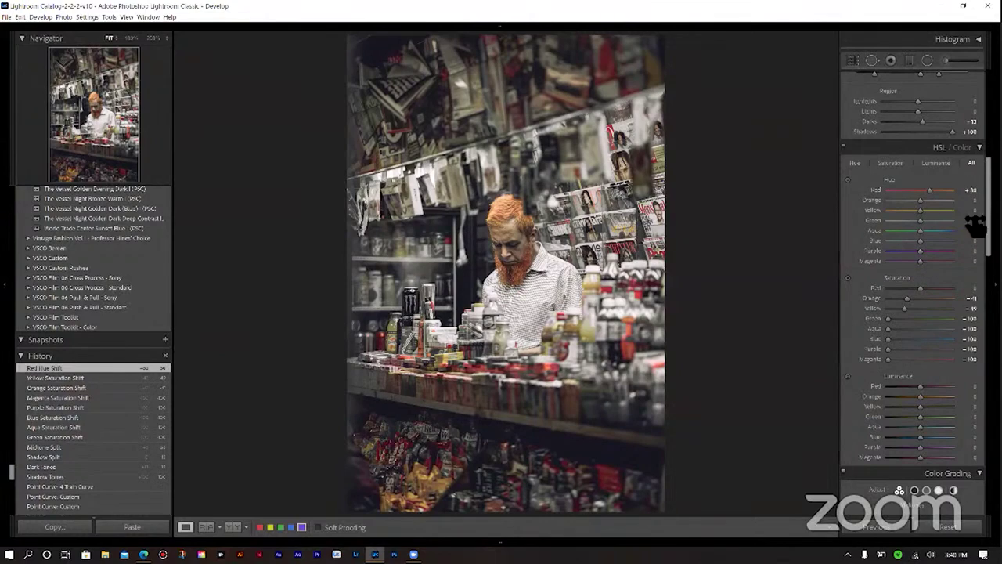
Set the HSL luminance of Red to +32, Orange to +54 and Yellow to +20.
scroll(988, 208, "down", 1)
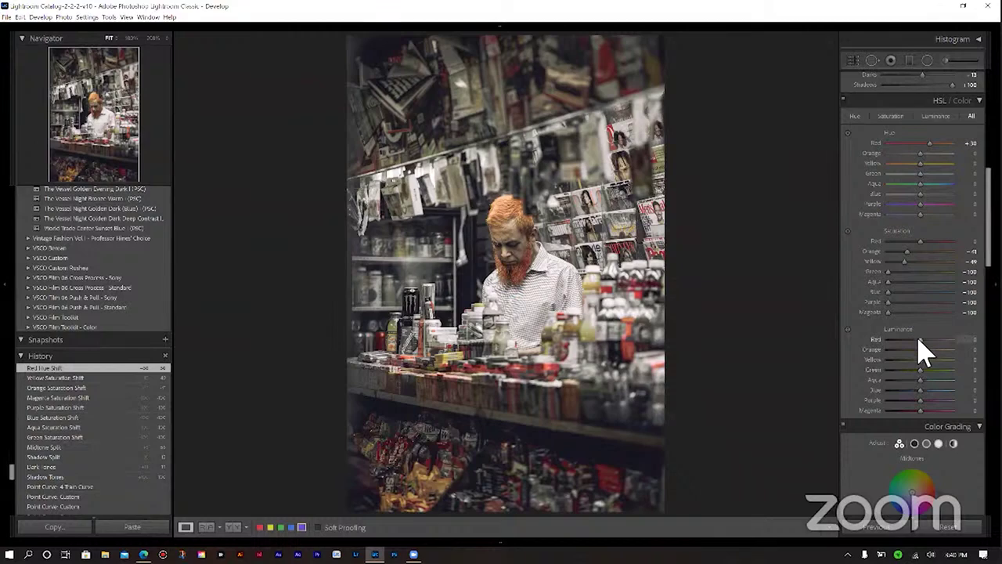
left_click_drag(918, 339, 931, 354)
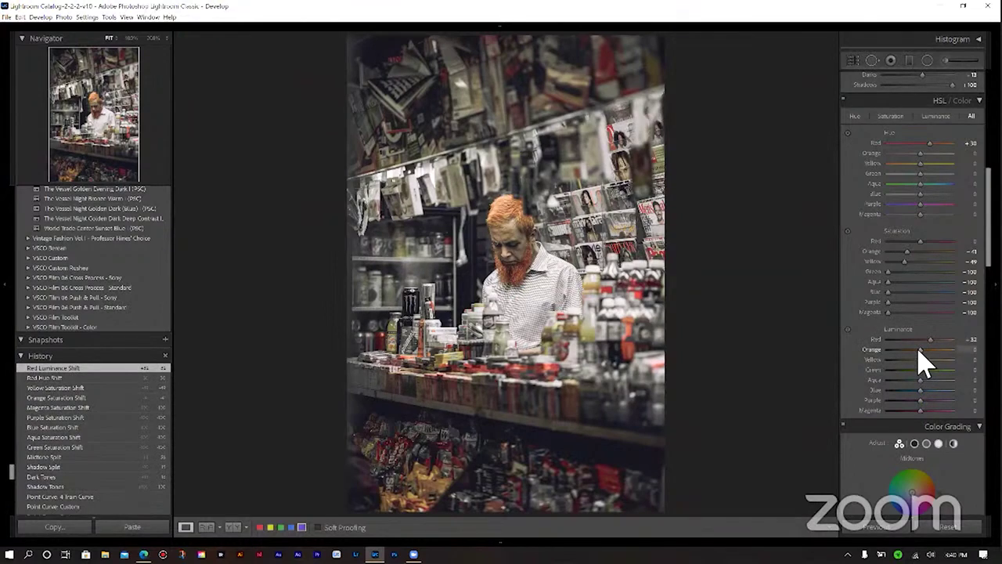
left_click_drag(920, 349, 935, 350)
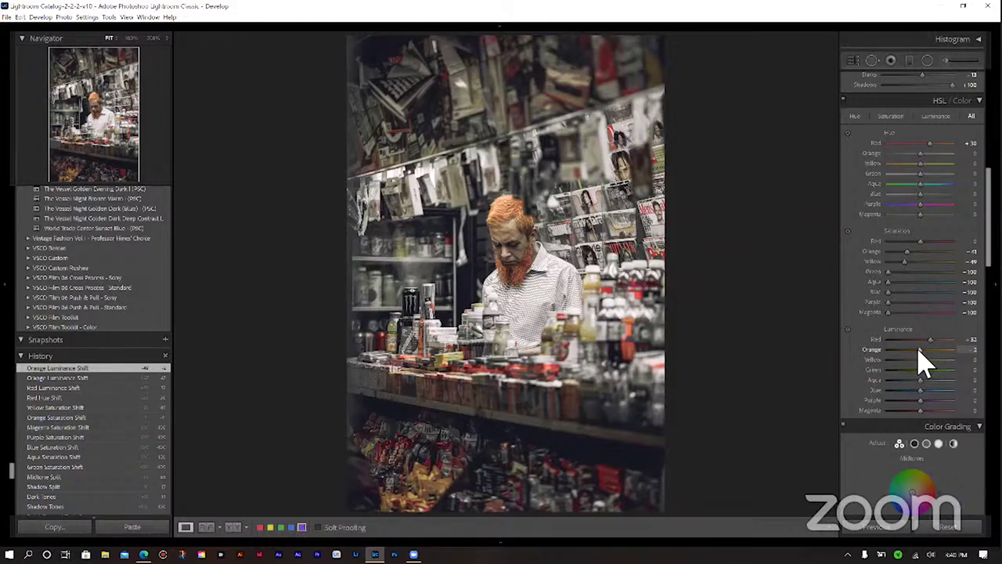
left_click_drag(924, 361, 943, 356)
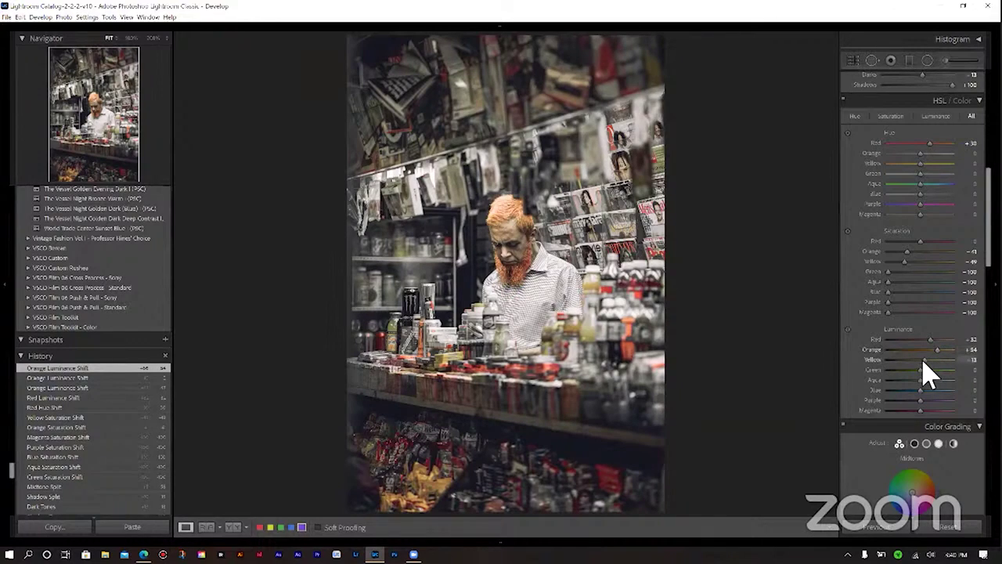
left_click_drag(922, 360, 927, 361)
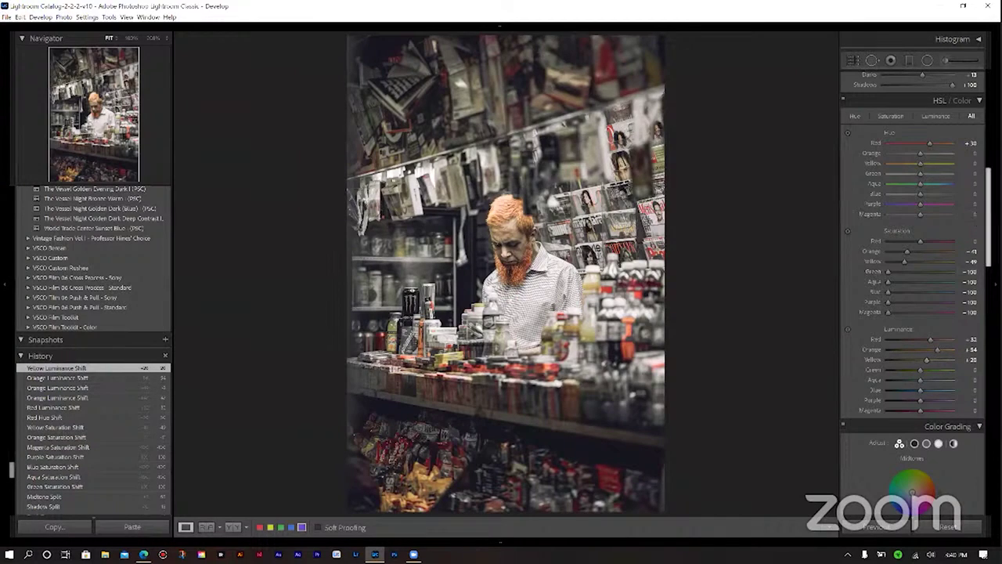
Set color grading blending to 100 and tint the highlights with hue 29 and saturation 22.
scroll(989, 235, "down", 5)
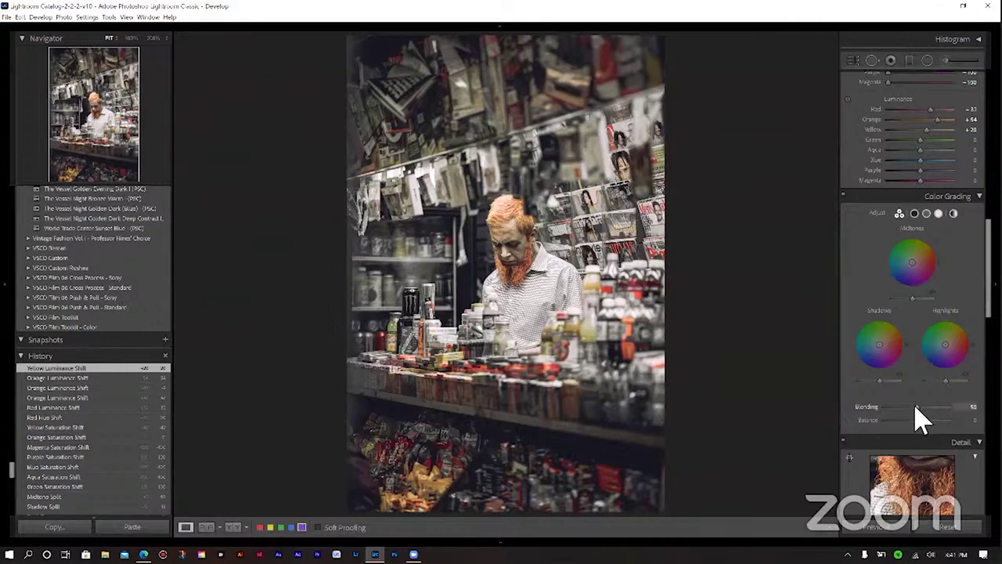
left_click_drag(916, 408, 963, 417)
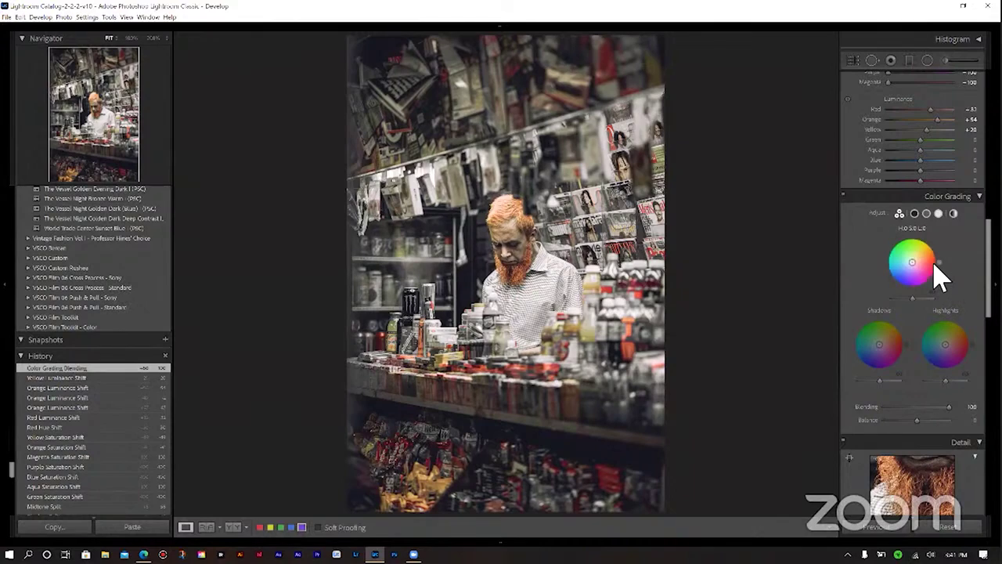
left_click(939, 215)
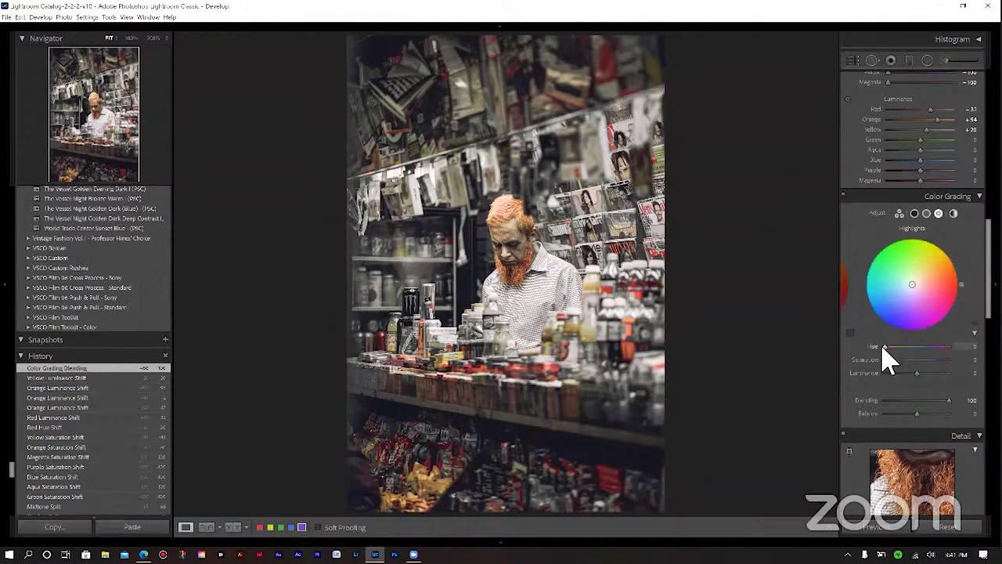
mouse_move(884, 345)
left_mouse_down()
mouse_move(885, 359)
mouse_move(898, 356)
left_mouse_up()
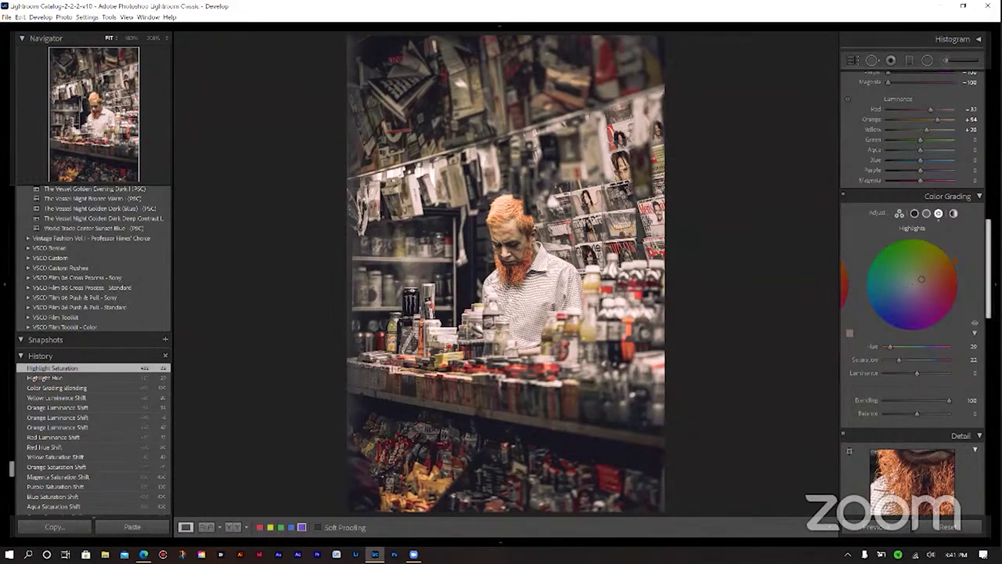
Sharpen the photo with Amount 76 and Masking 50 while viewing the man's face at 100%.
scroll(913, 294, "down", 5)
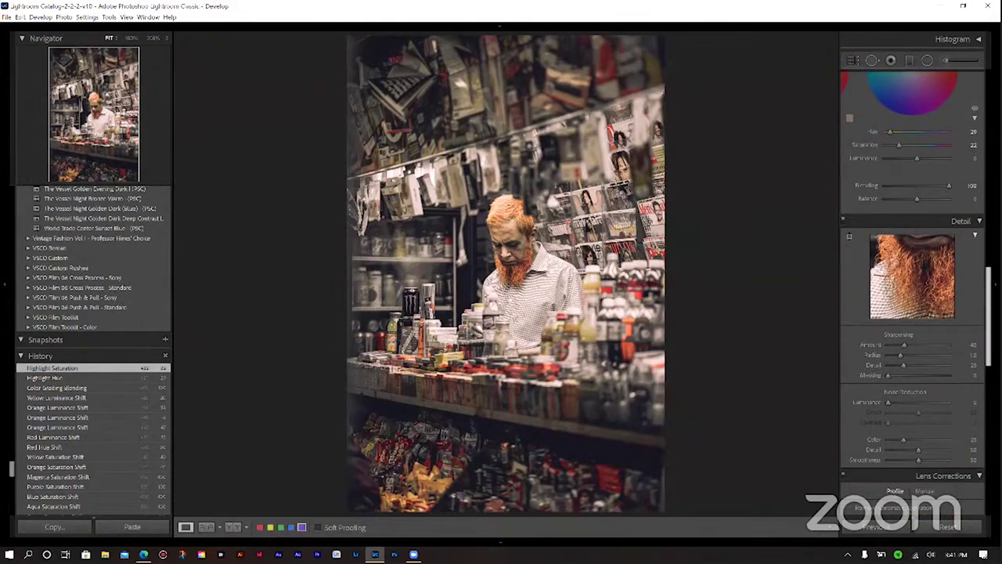
scroll(913, 294, "down", 1)
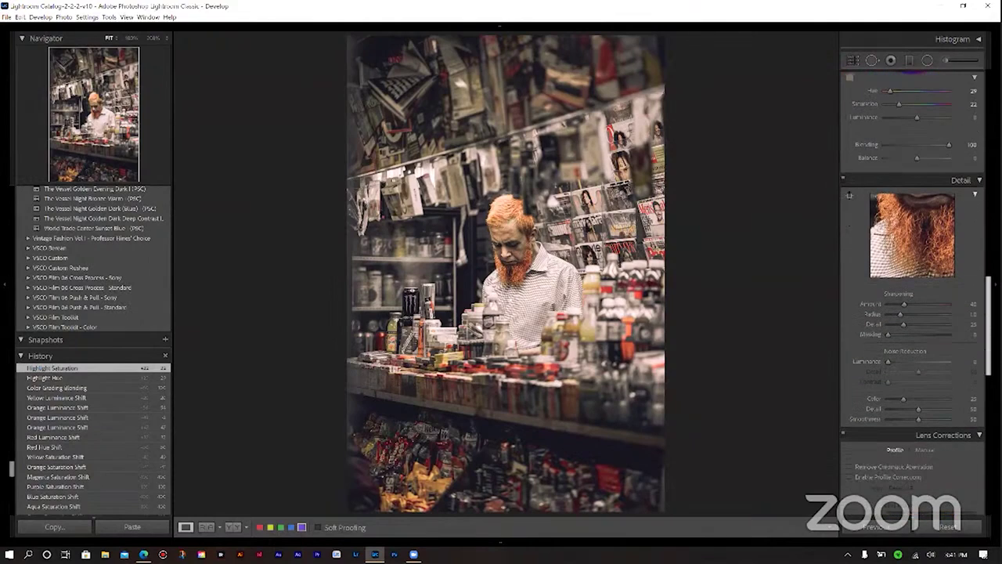
left_click(522, 244)
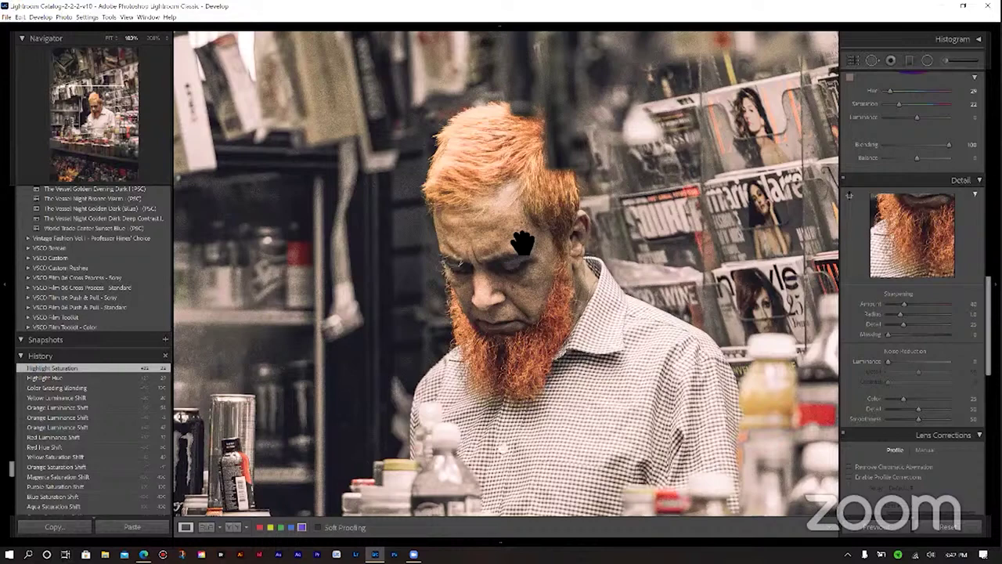
left_click_drag(913, 303, 922, 305)
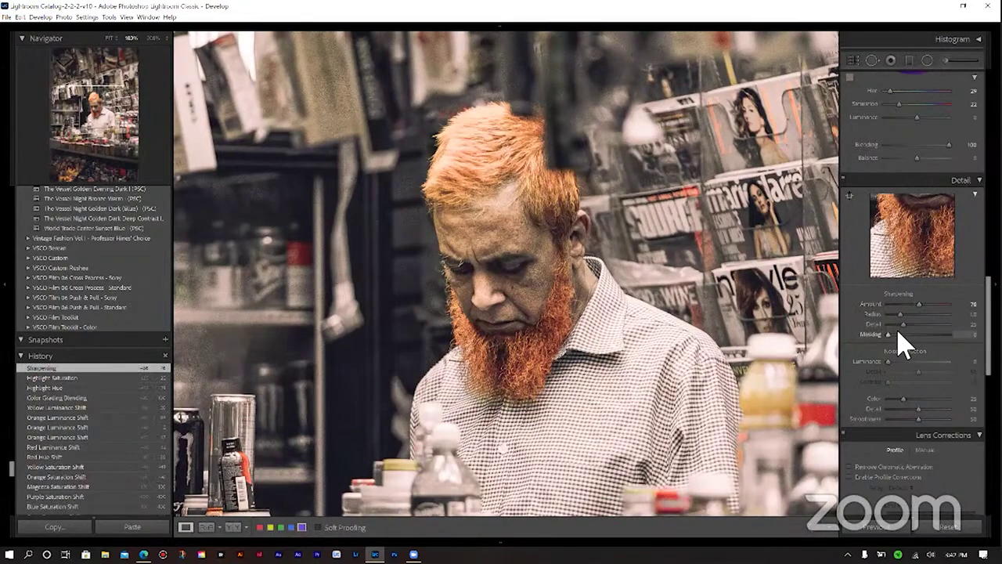
left_click_drag(904, 336, 922, 344)
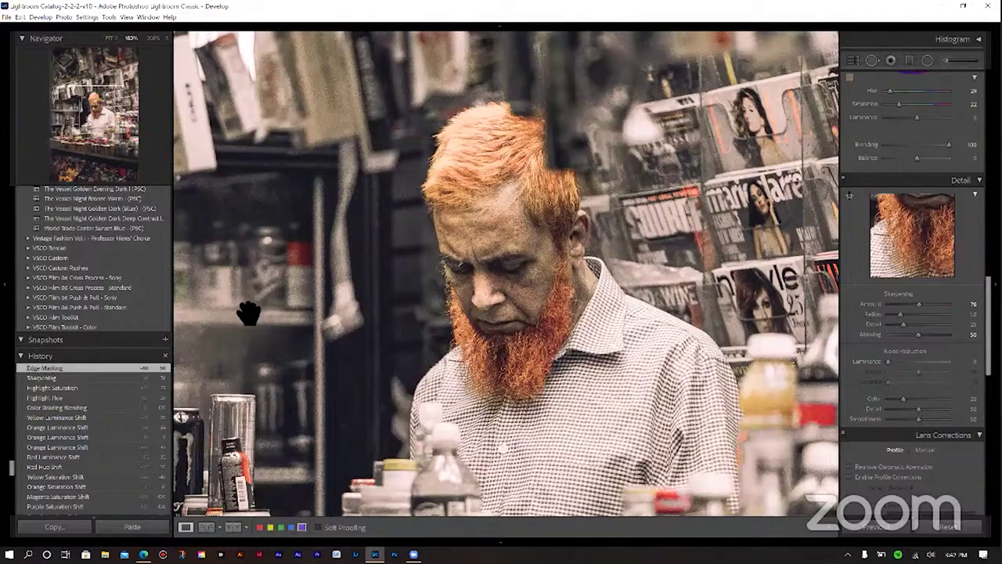
Examine the sharpening on the man's face and the shelves at 100%, and return to the full-image view.
left_click_drag(444, 345, 577, 361)
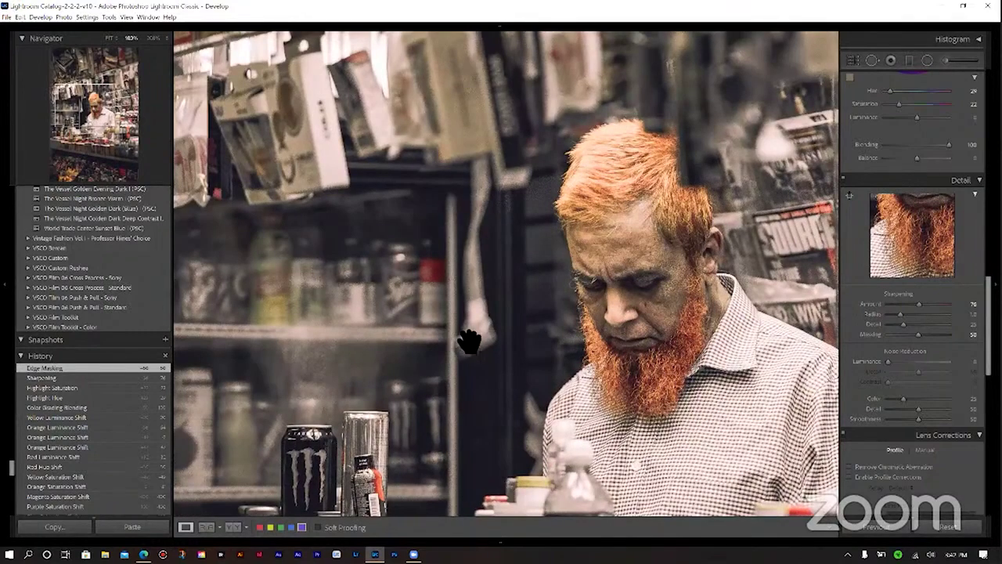
left_click(490, 353)
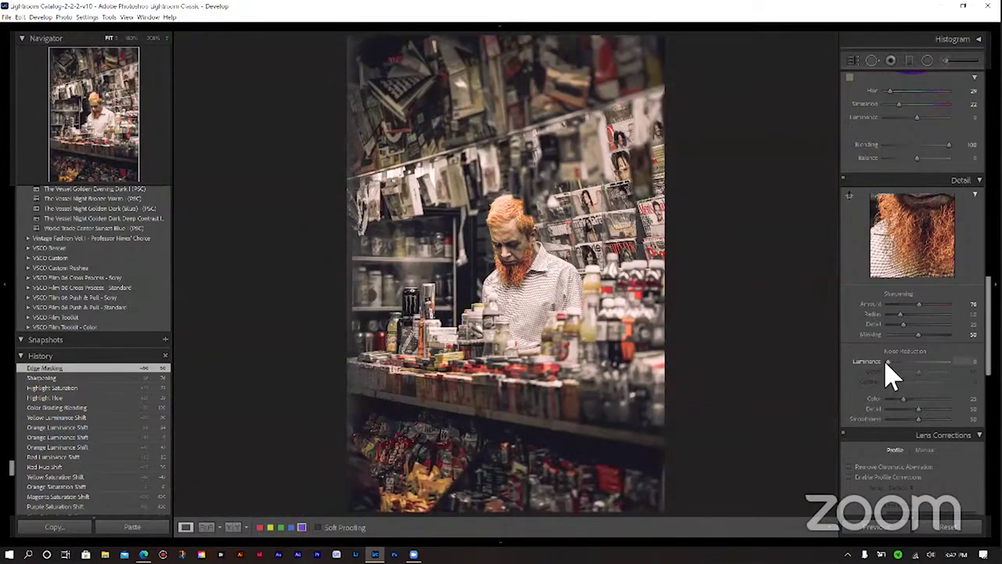
left_click(587, 307)
key("ctrl+=")
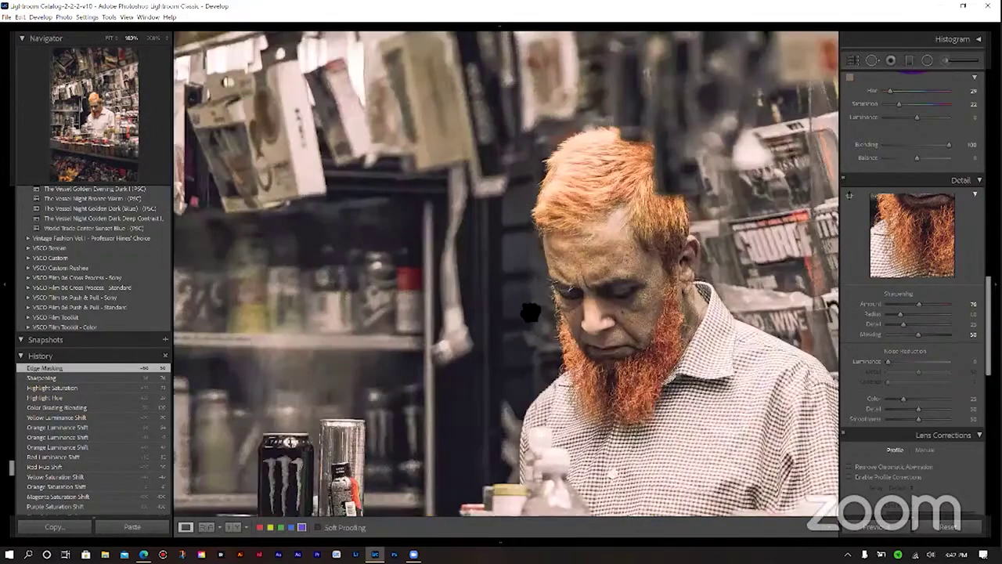
left_click_drag(561, 231, 487, 303)
left_click_drag(317, 376, 521, 177)
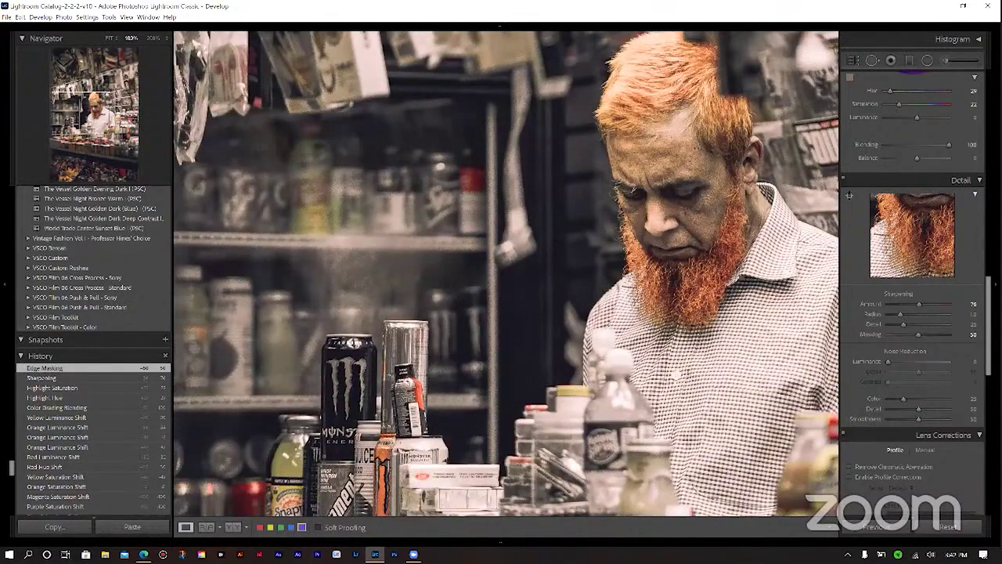
key("z")
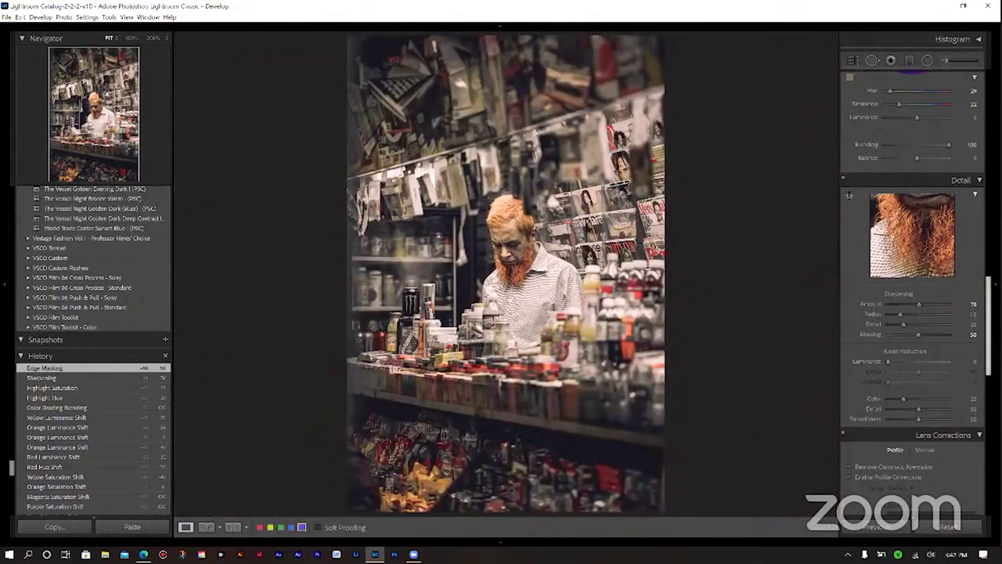
Enable the lens profile corrections and set the profile's vignetting correction to 0.
scroll(912, 274, "down", 3)
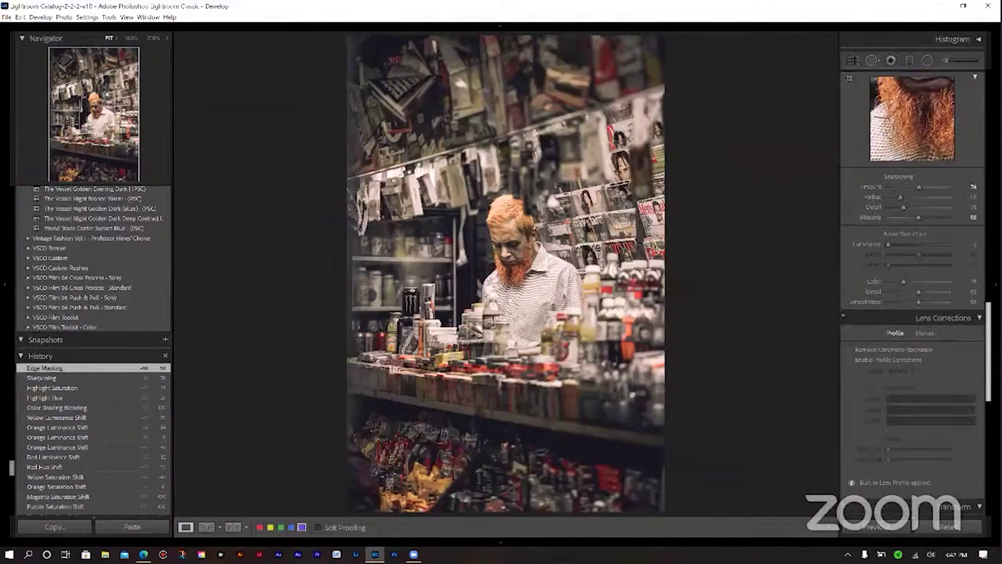
scroll(913, 296, "down", 1)
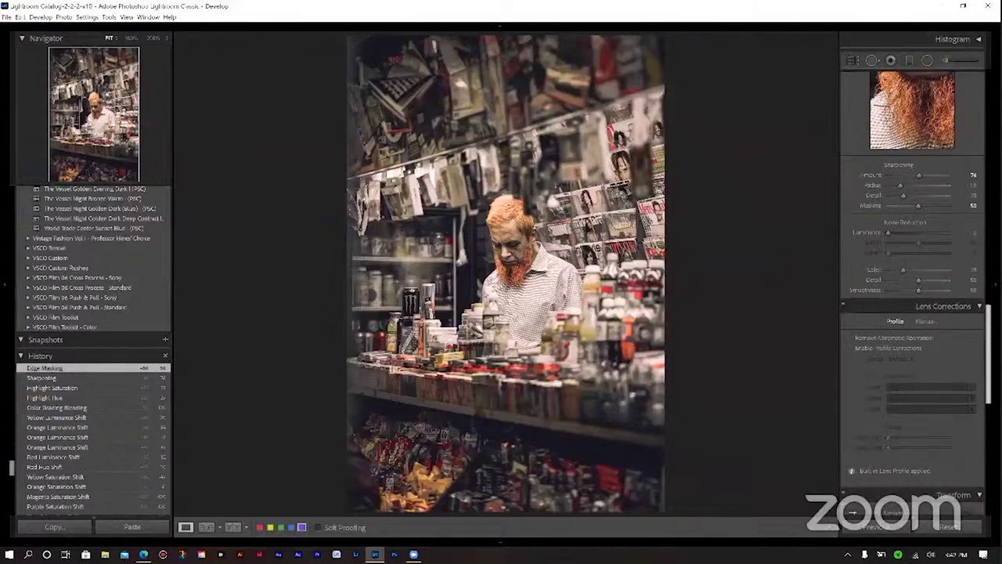
left_click(893, 349)
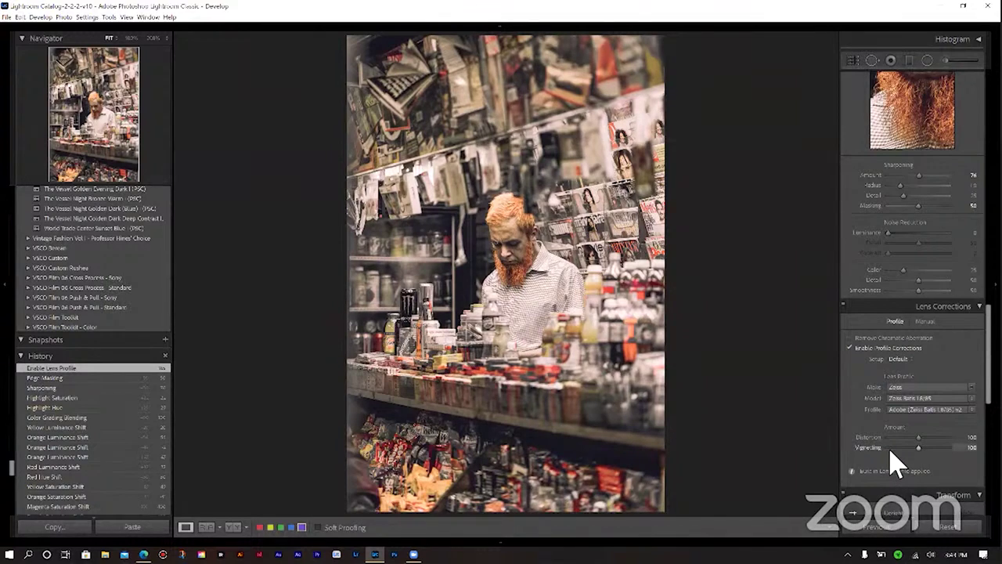
left_click(890, 451)
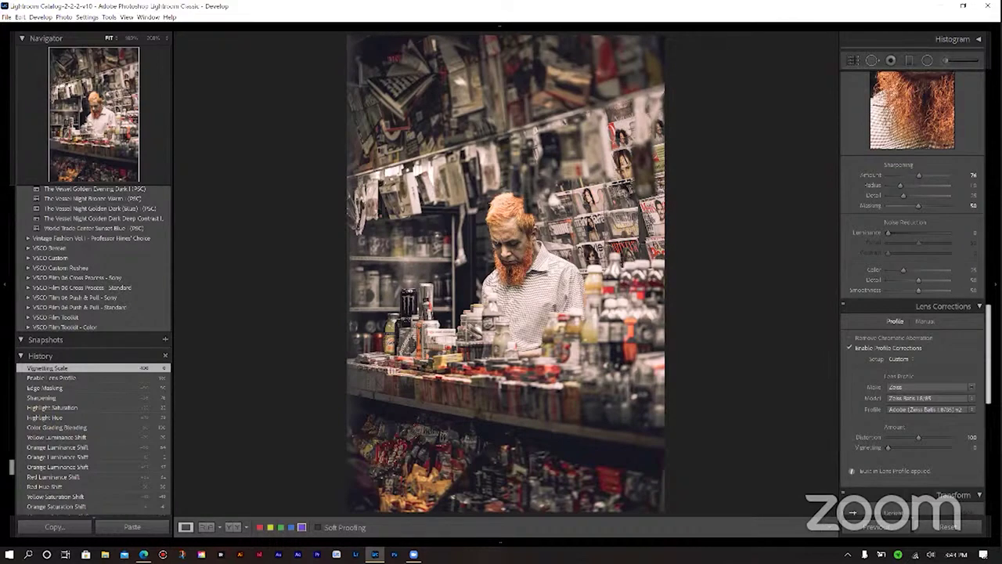
Add a post-crop vignette with Amount -29, Midpoint 0, Roundness -13, Feather 90 and Highlights 100.
scroll(988, 333, "down", 5)
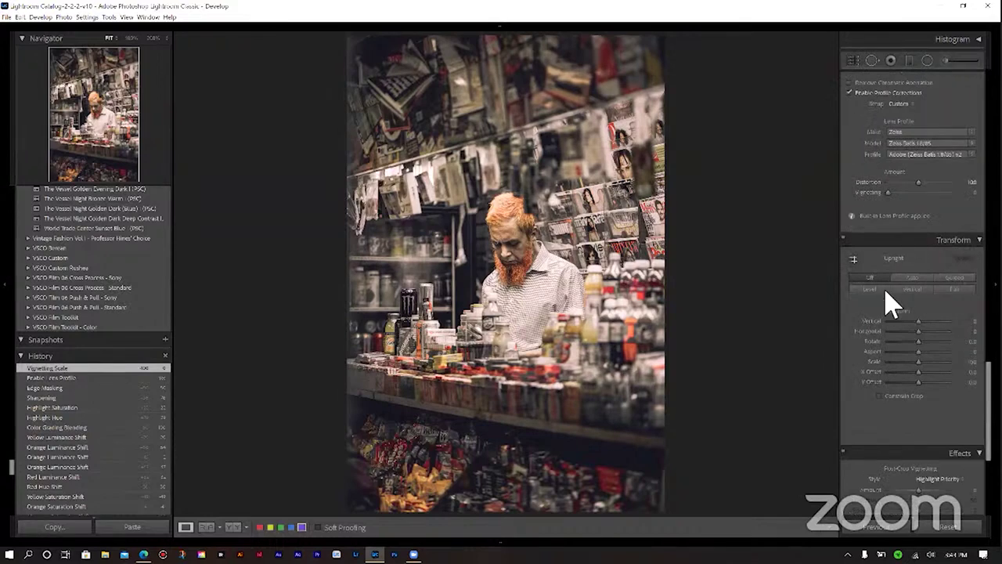
scroll(940, 345, "down", 3)
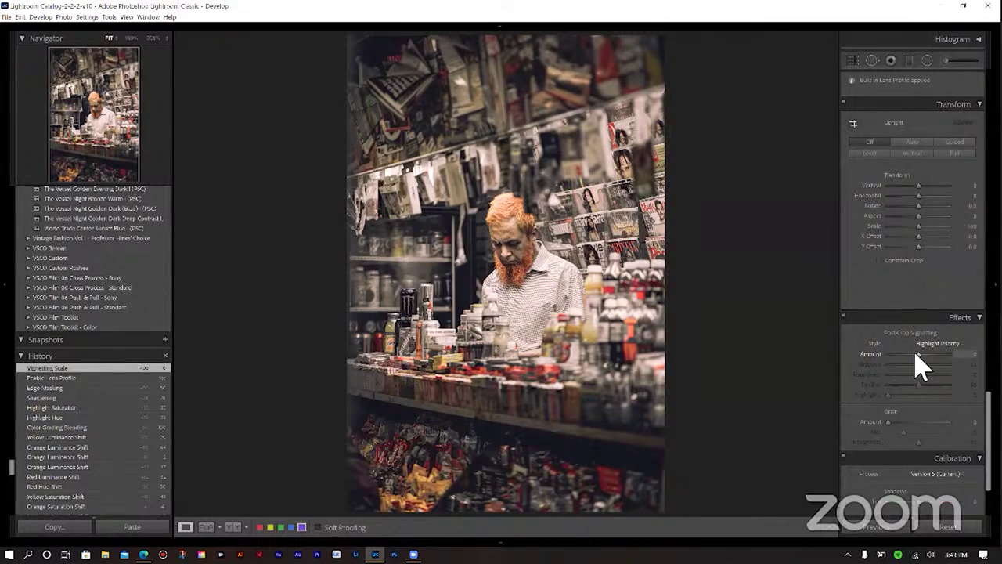
left_click_drag(915, 354, 596, 411)
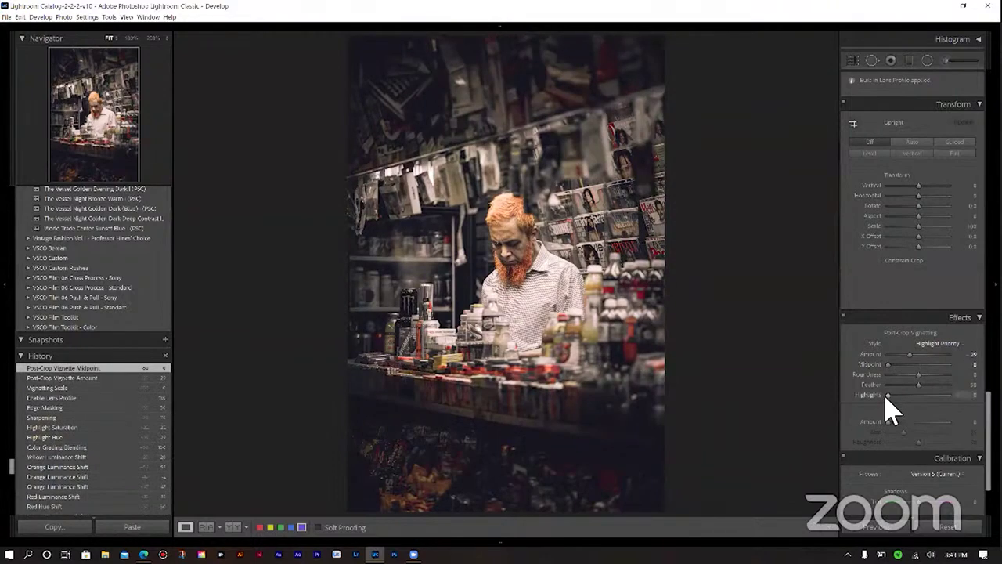
left_click_drag(887, 396, 979, 395)
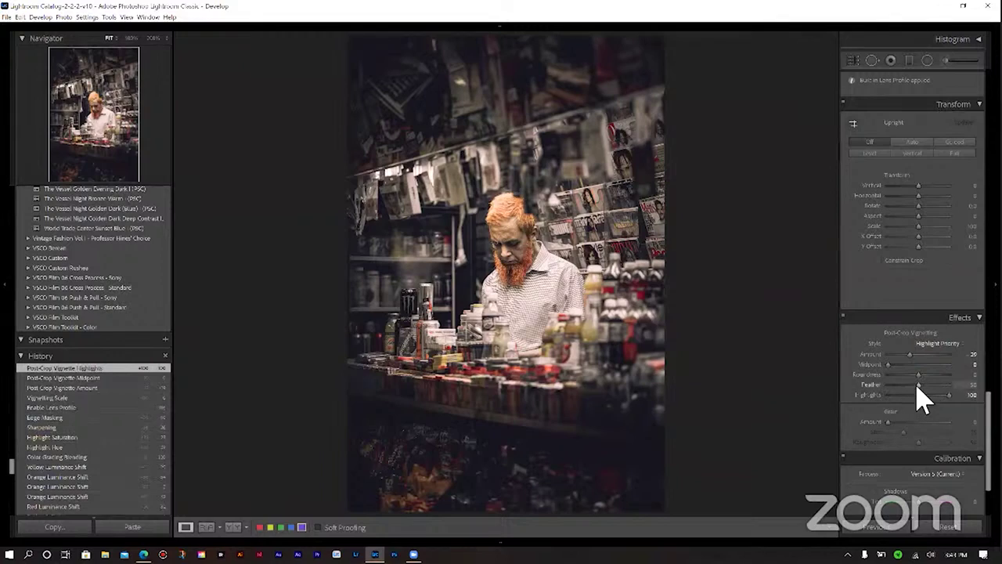
mouse_move(919, 386)
left_mouse_down()
mouse_move(942, 383)
mouse_move(912, 375)
left_mouse_up()
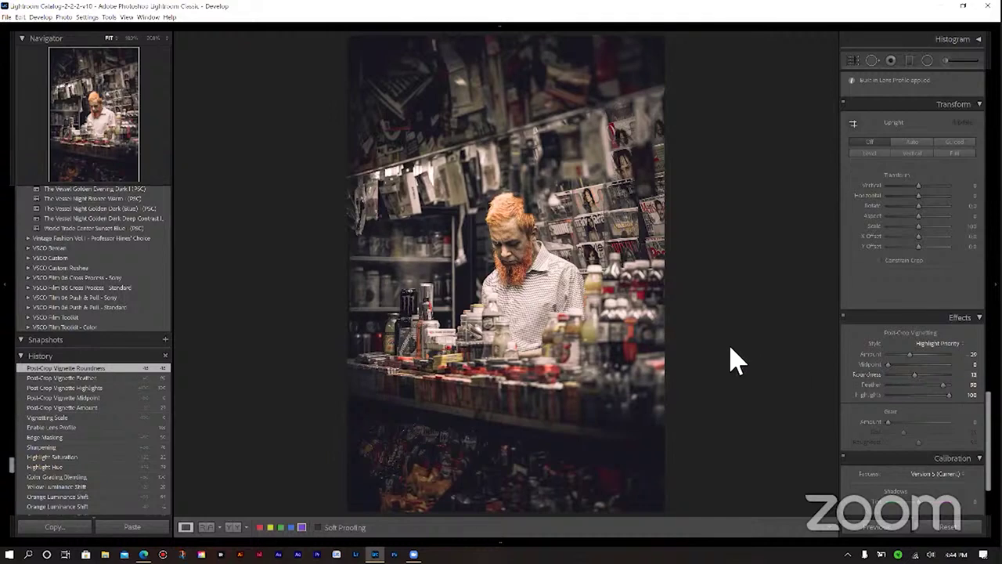
Compare the photo before and after side by side, and show the midtone, shadow and highlight color grading wheels together.
key("y")
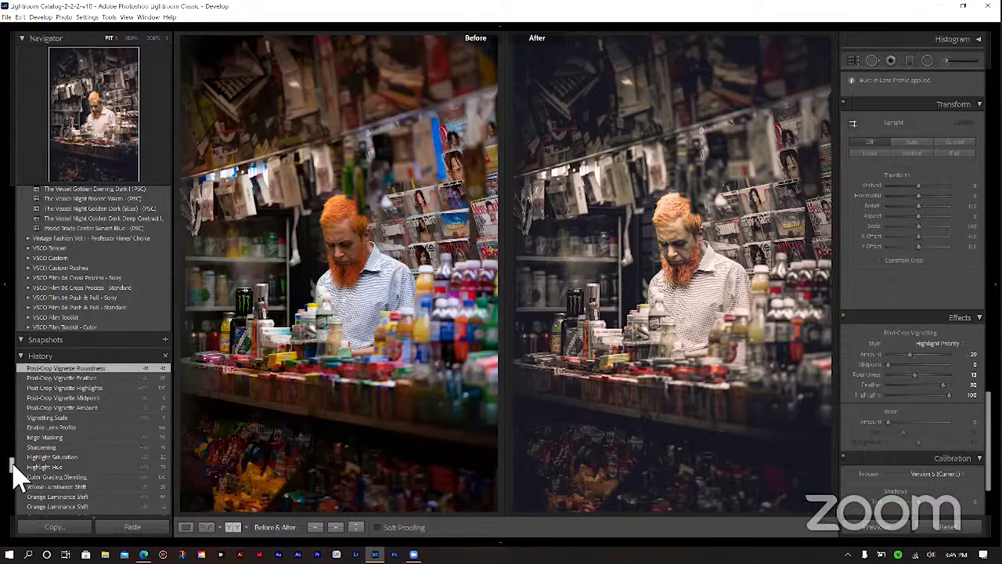
left_click_drag(11, 470, 17, 440)
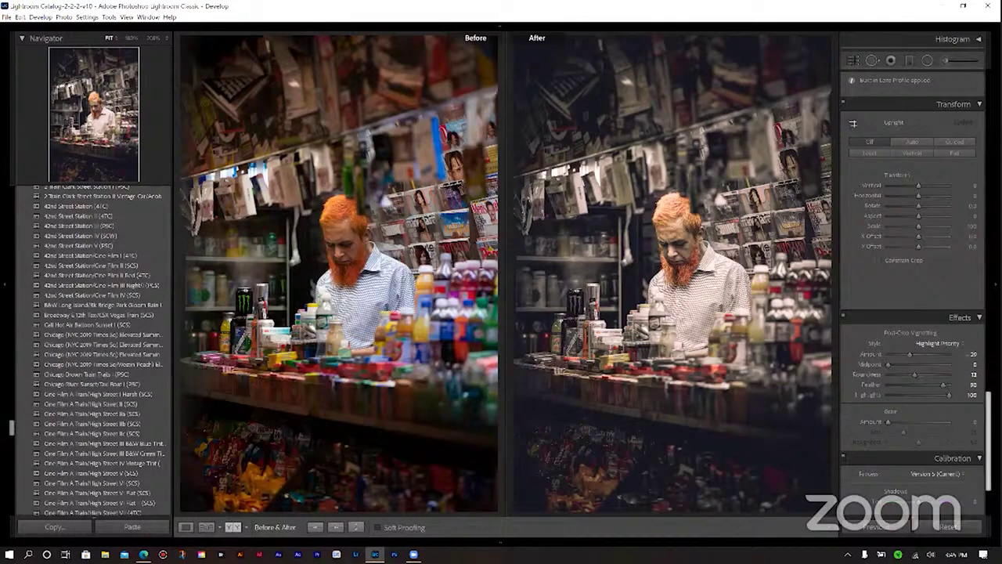
scroll(912, 235, "up", 10)
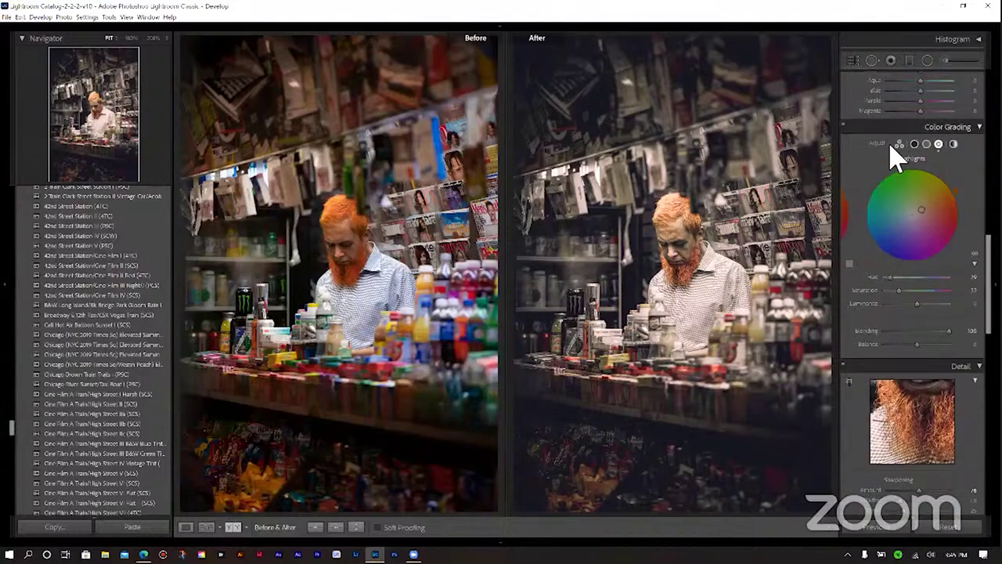
left_click(899, 144)
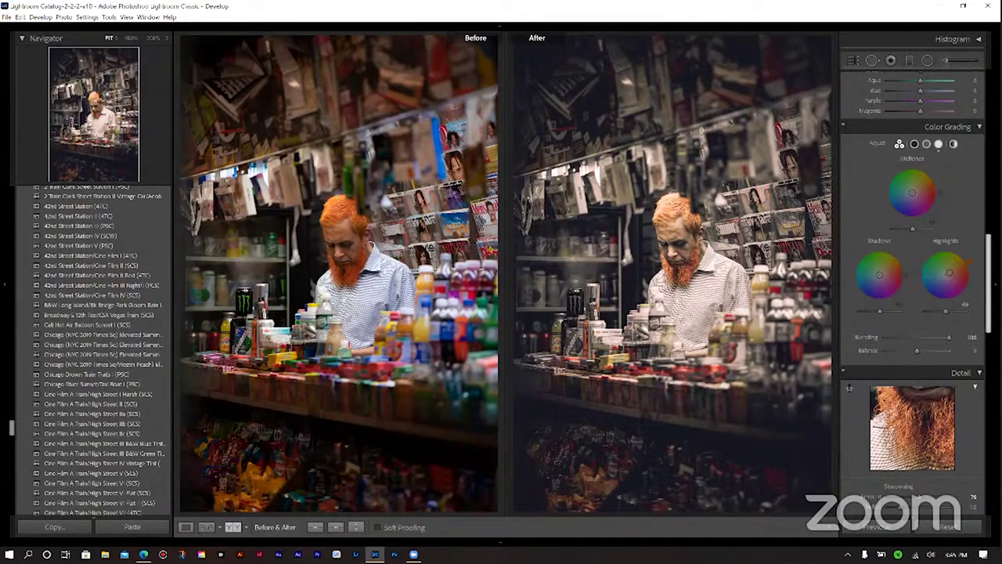
Reset the color grading Blending to 50 and lower the shadows luminance to -16.
scroll(948, 274, "up", 2)
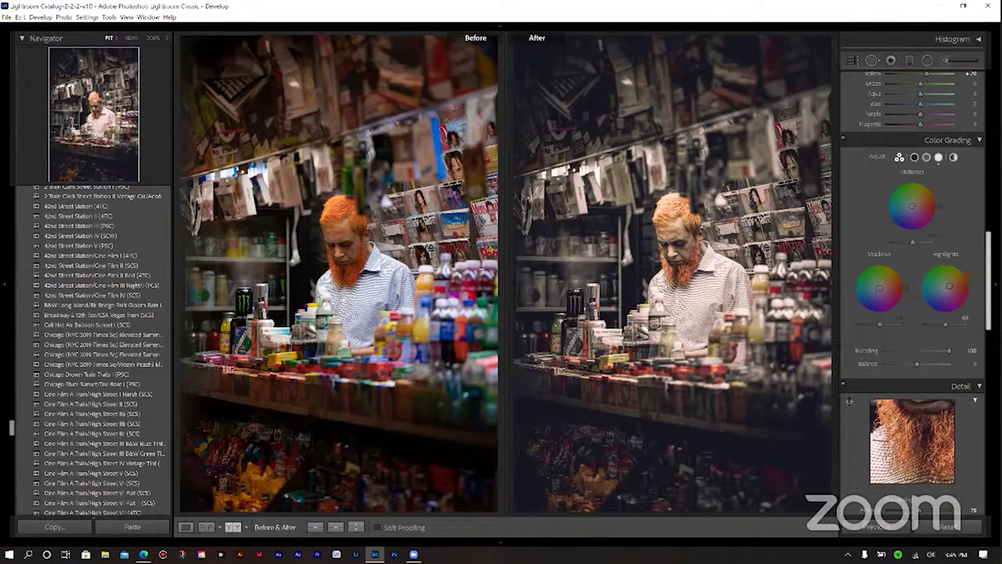
double_click(868, 352)
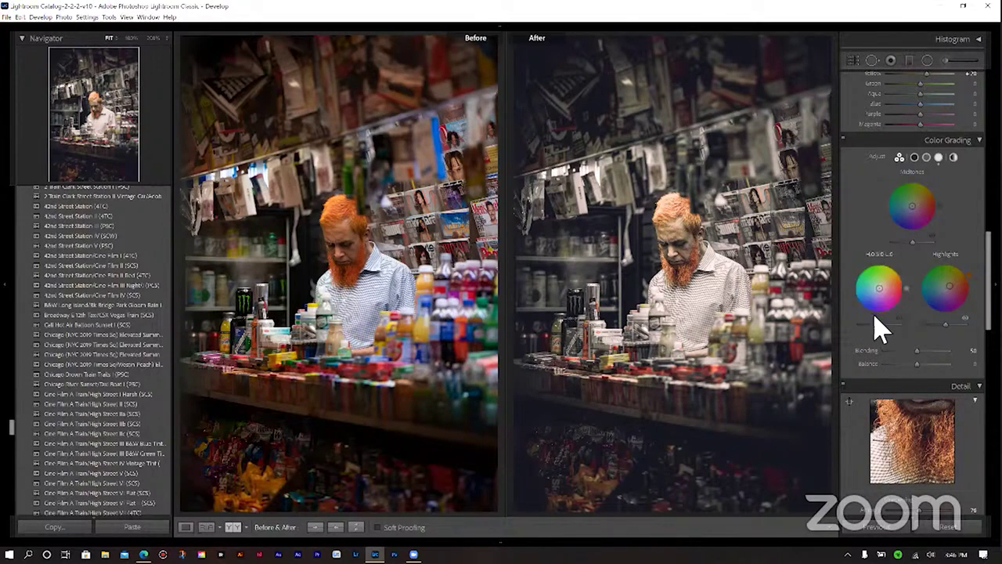
mouse_move(880, 325)
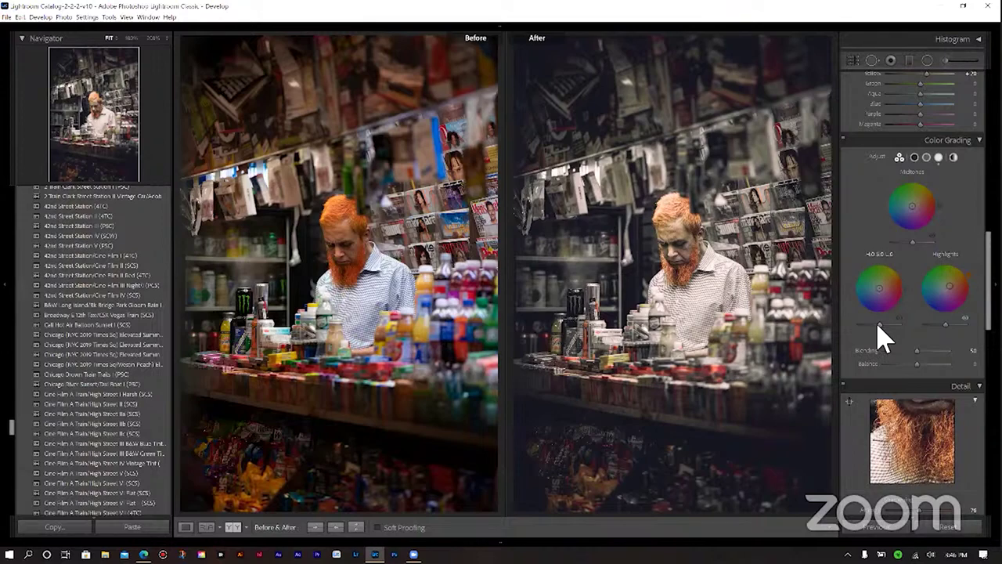
left_click_drag(879, 324, 874, 324)
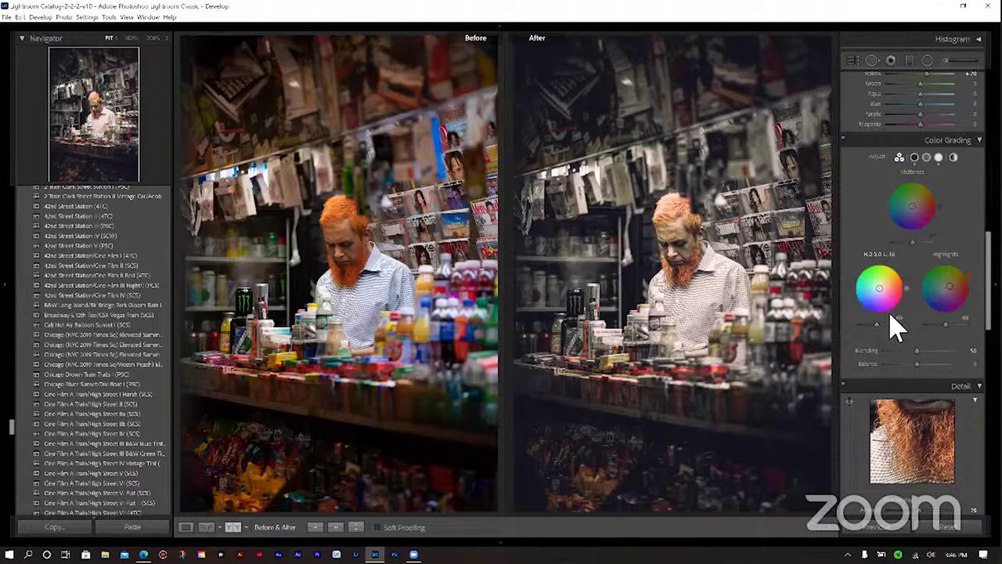
Tint the whole photo green with a global color grade at Hue about 140 and Saturation 27.
left_click(953, 156)
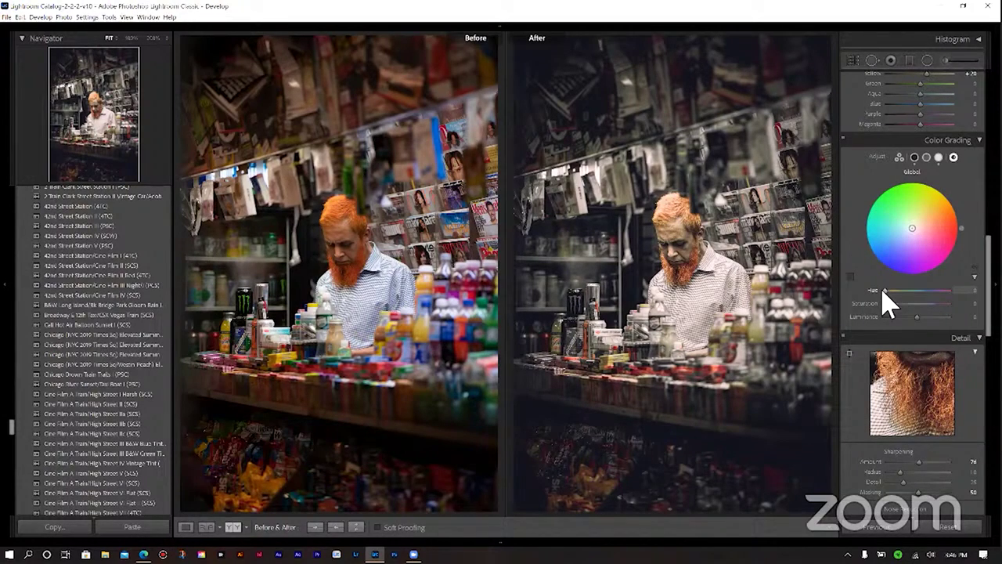
left_click_drag(885, 294, 909, 294)
mouse_move(885, 308)
left_mouse_down()
mouse_move(903, 310)
mouse_move(896, 304)
left_mouse_up()
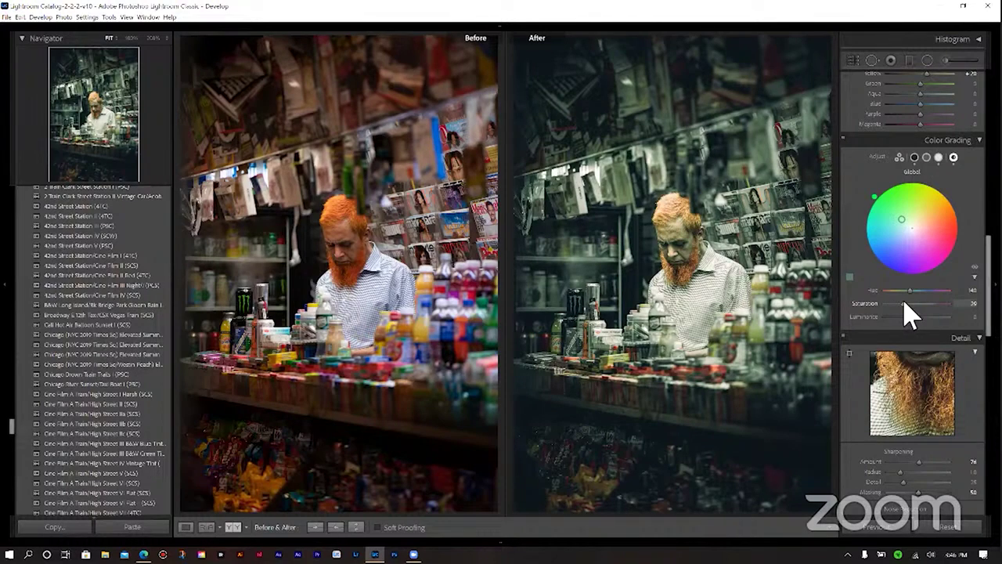
left_click_drag(904, 300, 902, 301)
Compare the photo with and without the color grading, and review the global and three-way wheels.
left_click(842, 139)
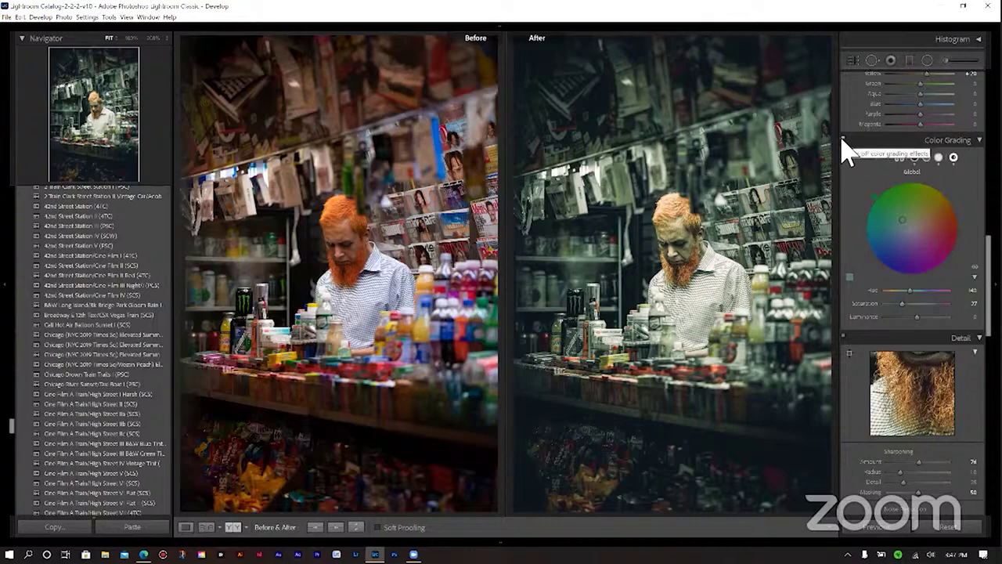
left_click(843, 142)
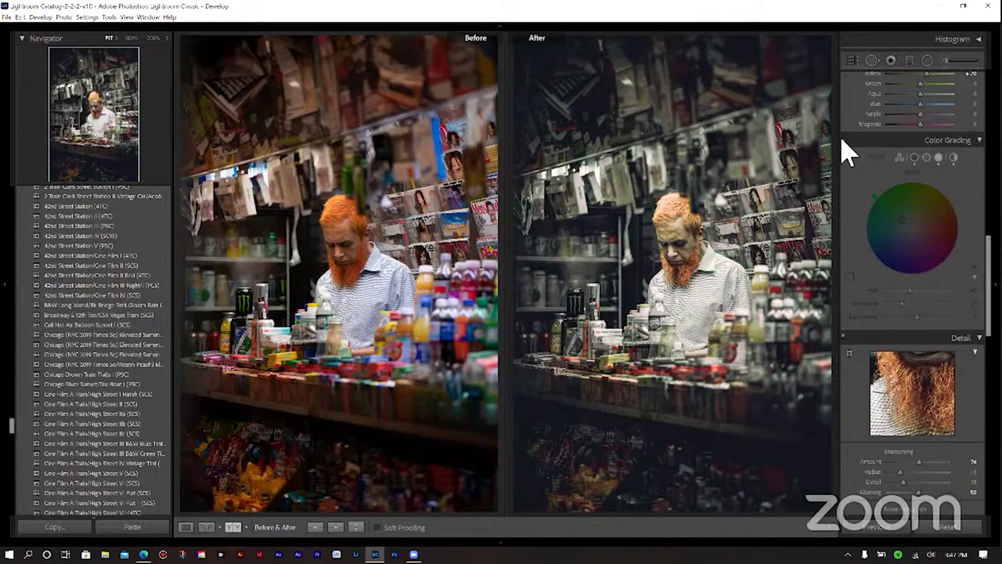
left_click(843, 139)
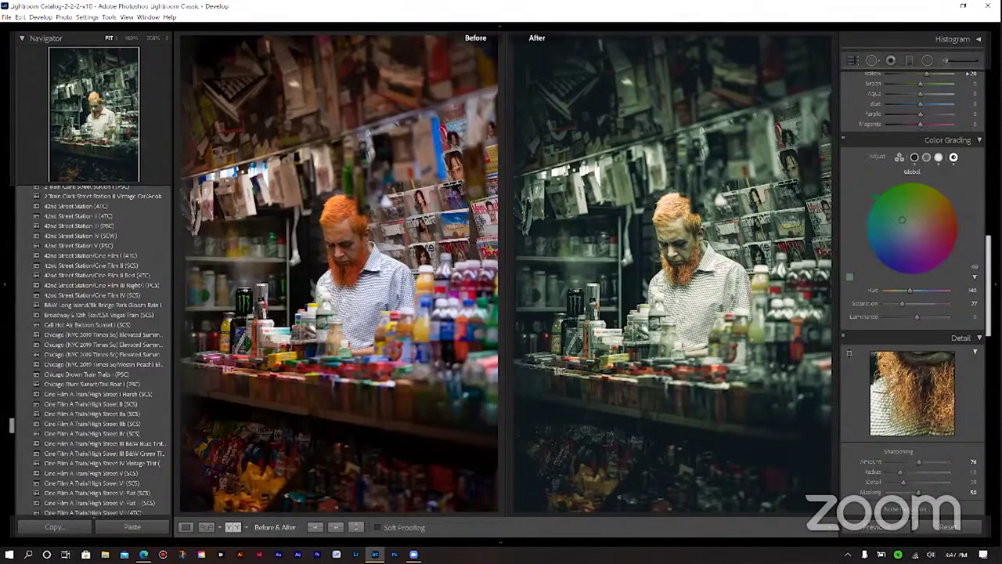
left_click(900, 158)
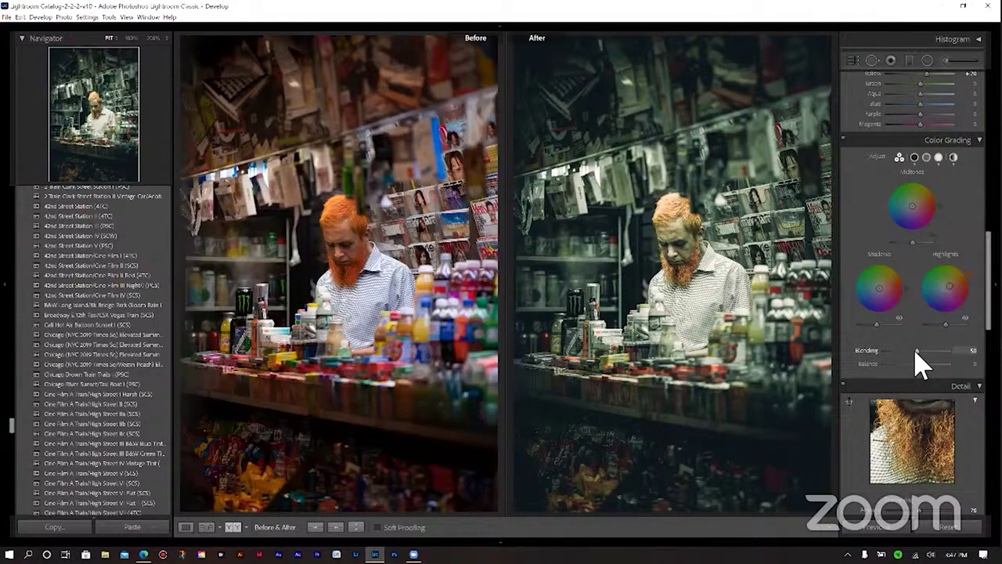
left_click(954, 157)
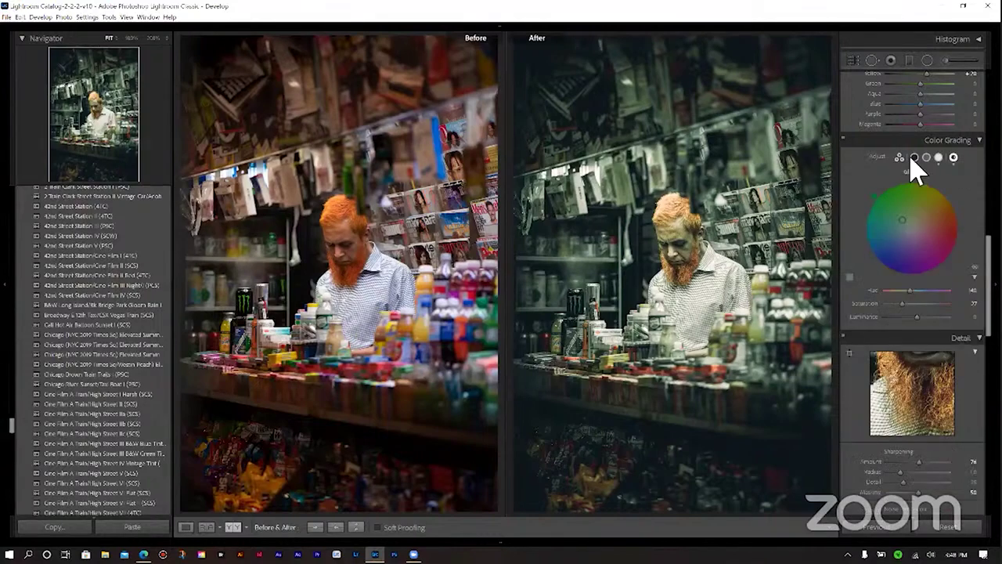
left_click(900, 158)
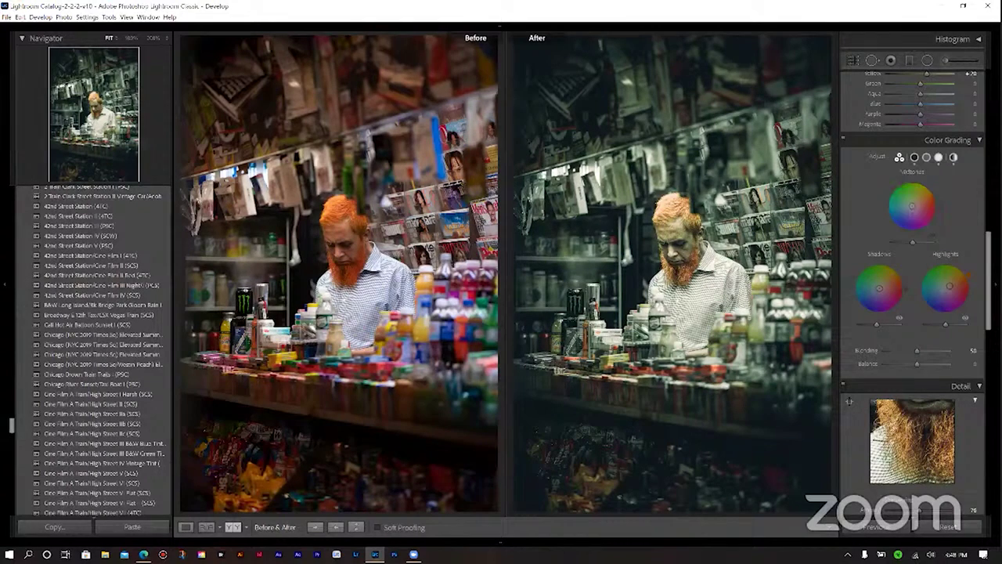
Switch to the city train photo ALA07950 and show it alone in the single-image view with the filmstrip hidden.
key("F6")
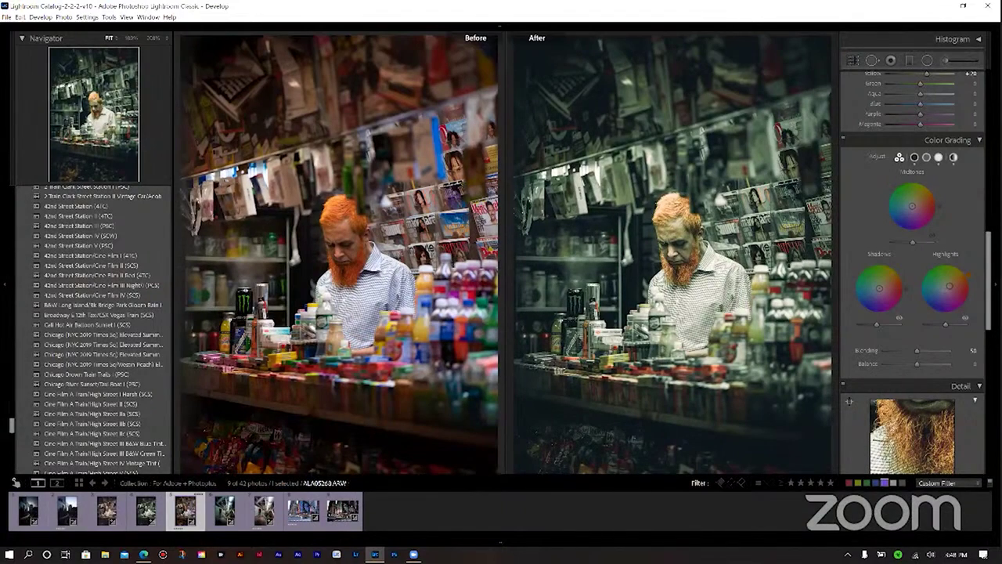
left_click(67, 510)
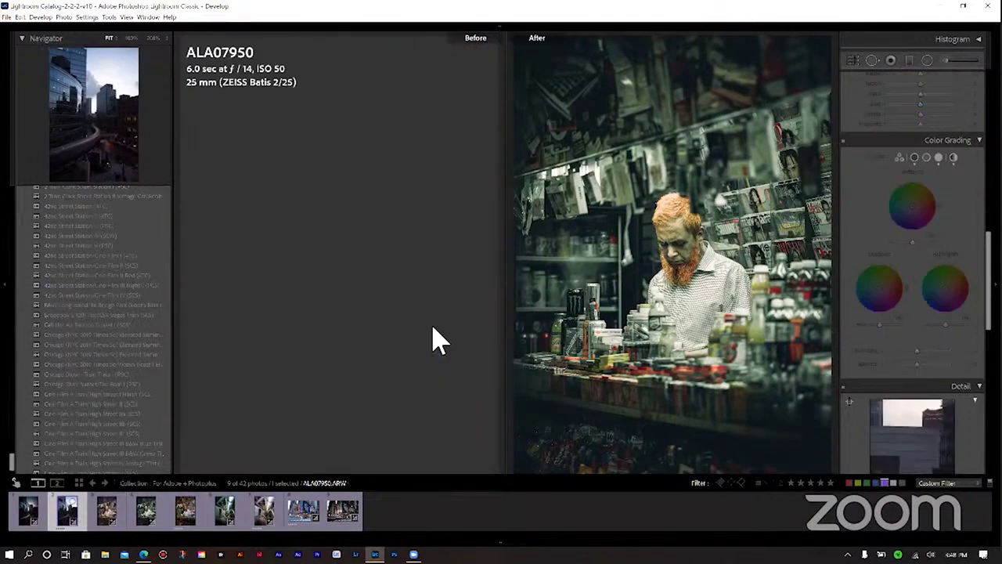
key("F6")
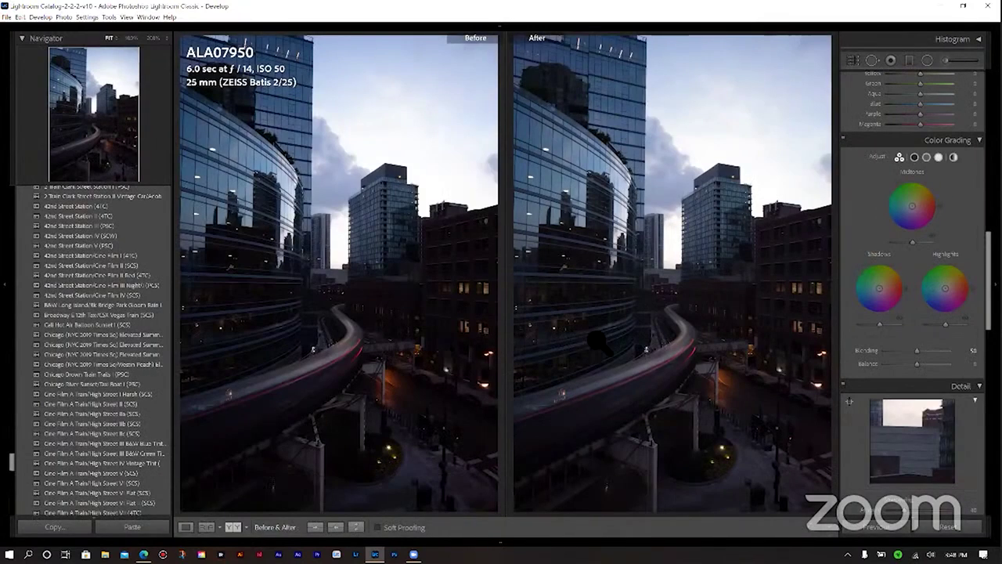
key("y")
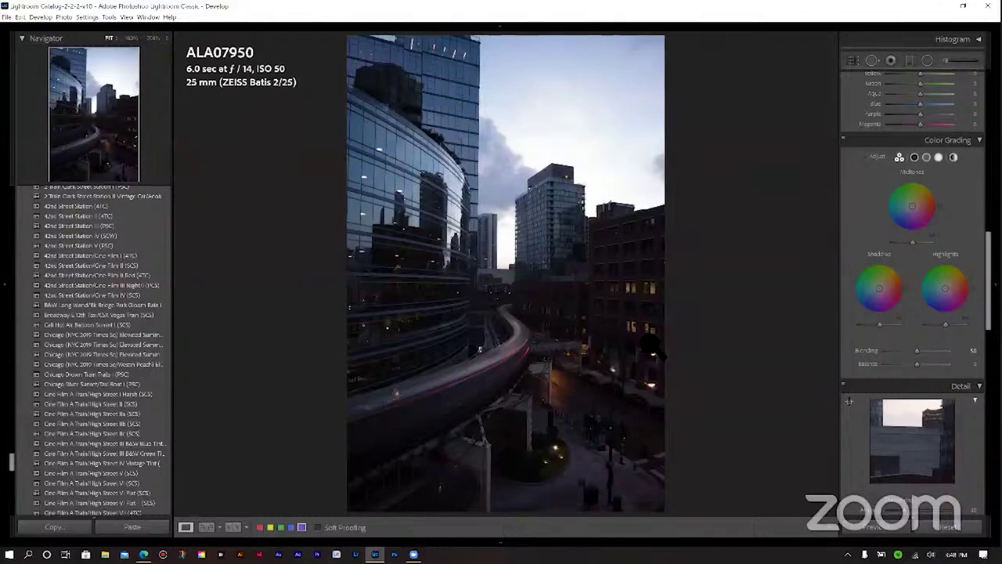
Straighten the city photo's perspective with the Auto Upright transform.
scroll(912, 314, "up", 10)
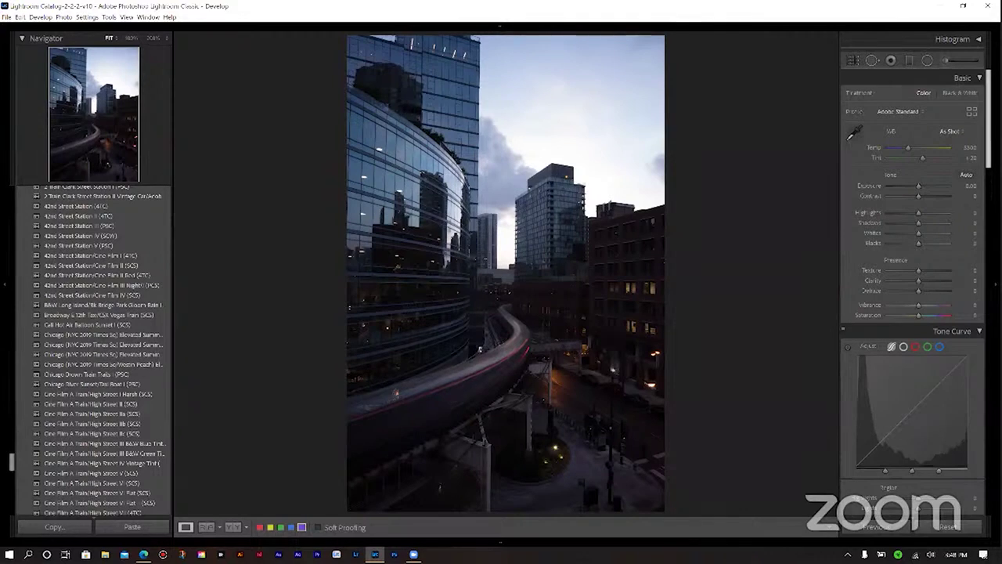
scroll(913, 294, "down", 15)
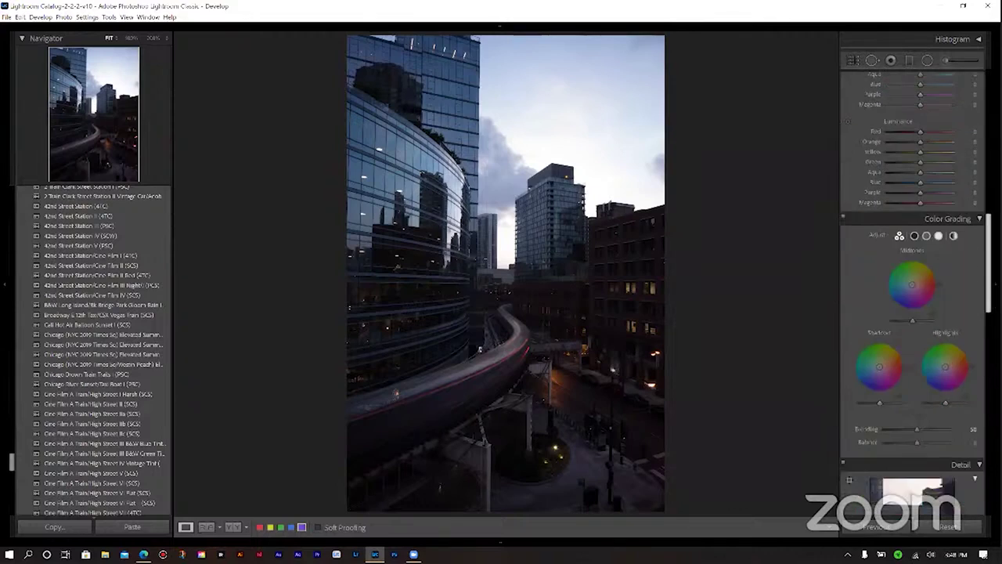
scroll(932, 329, "down", 8)
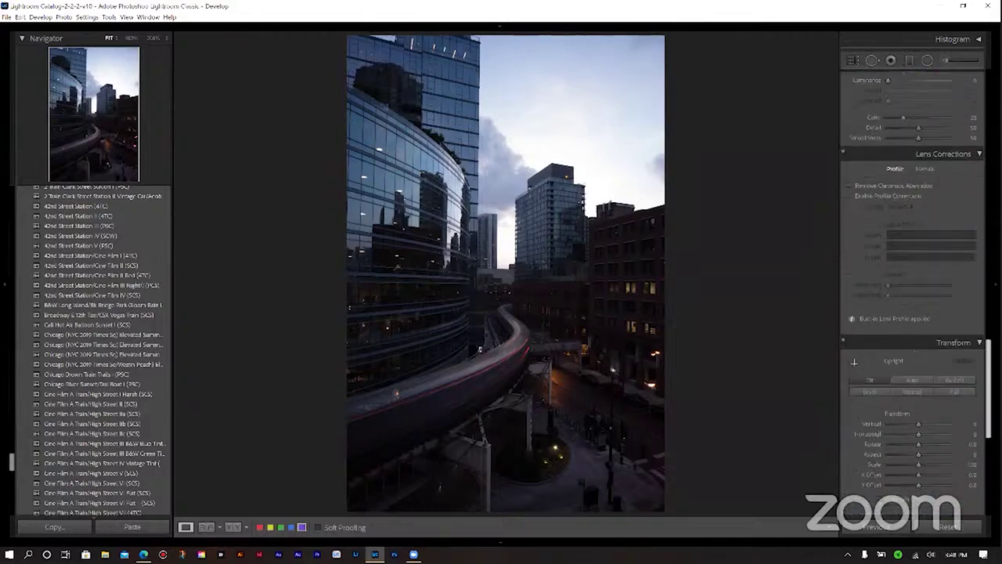
left_click(911, 321)
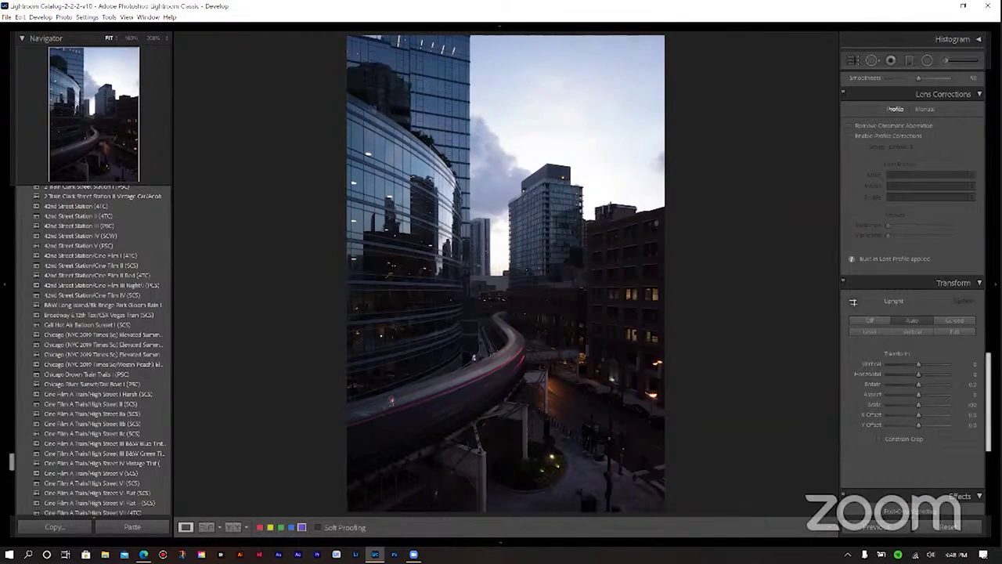
Examine the sky and the buildings above the train track at 100%, and return to the full-image view.
scroll(958, 444, "up", 1)
scroll(912, 297, "up", 10)
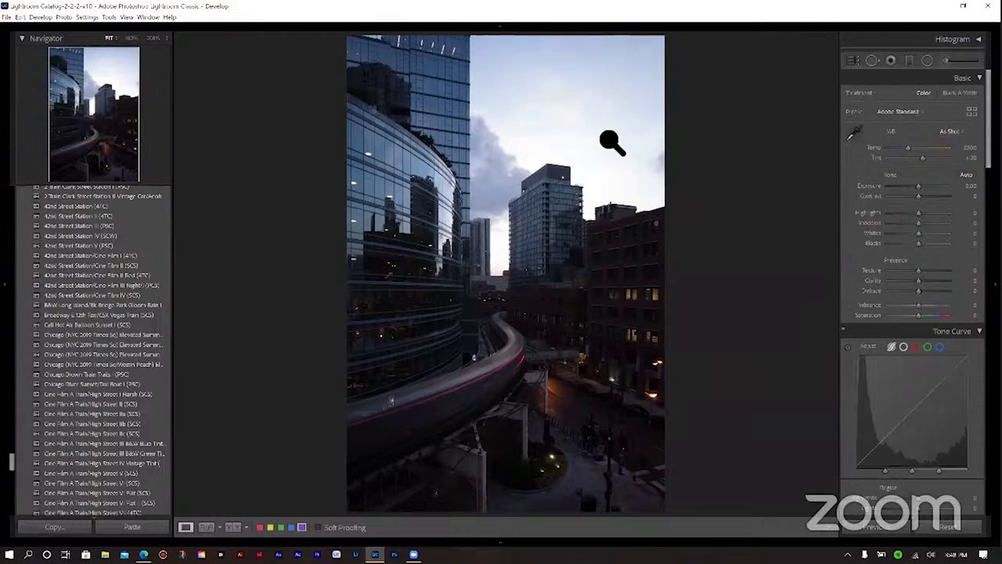
left_click_drag(606, 113, 607, 267)
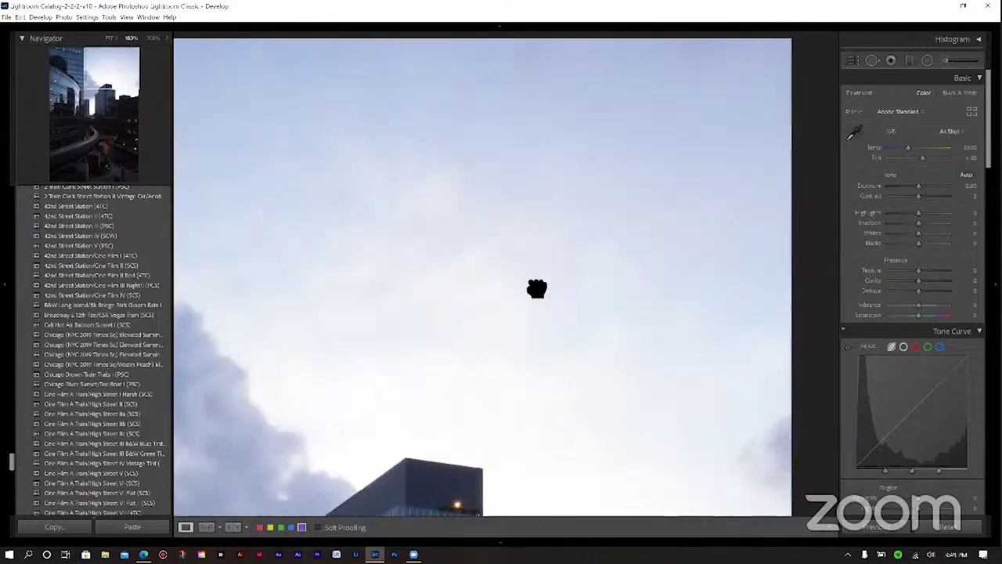
left_click_drag(538, 287, 646, 226)
left_click(611, 309)
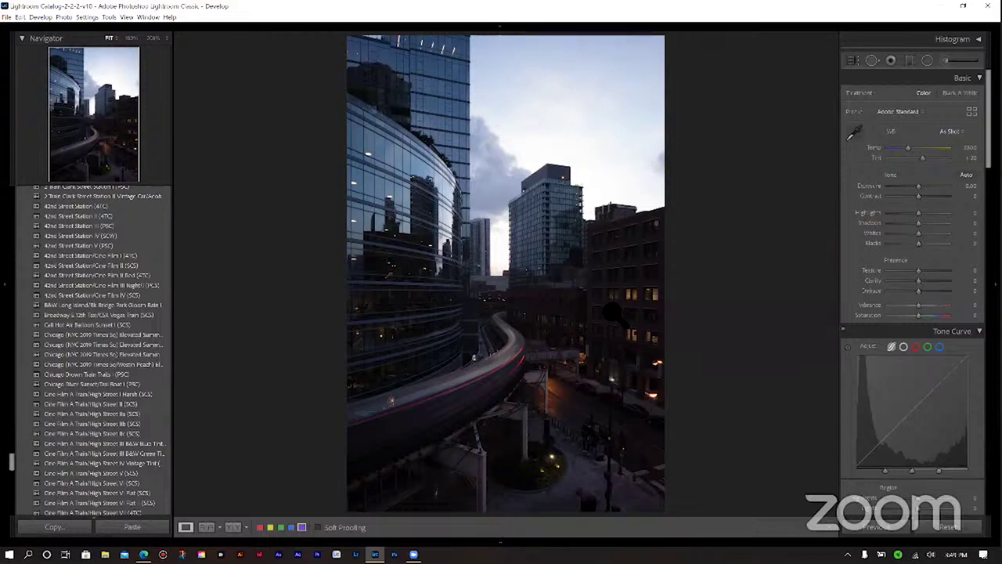
left_click(566, 112)
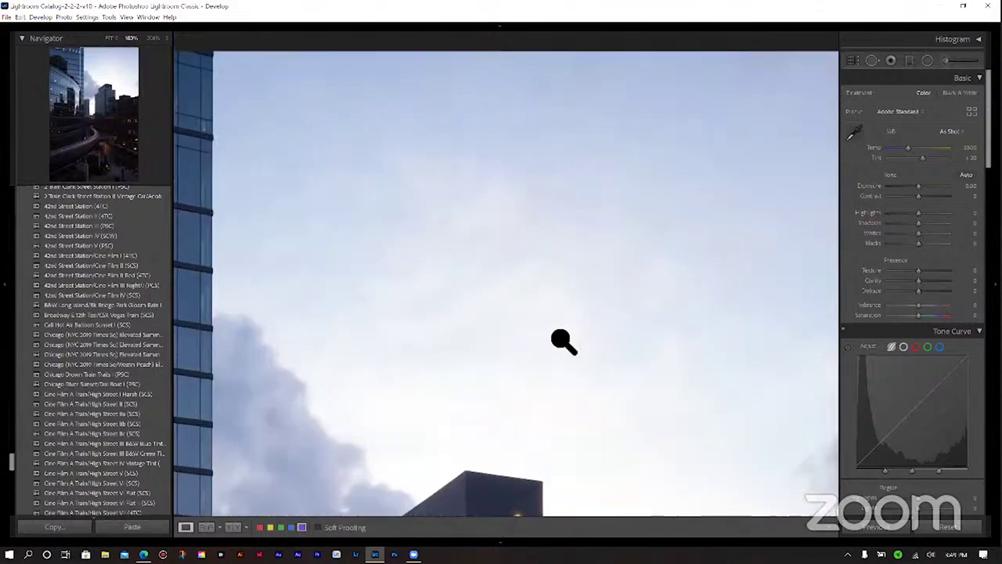
left_click(564, 342)
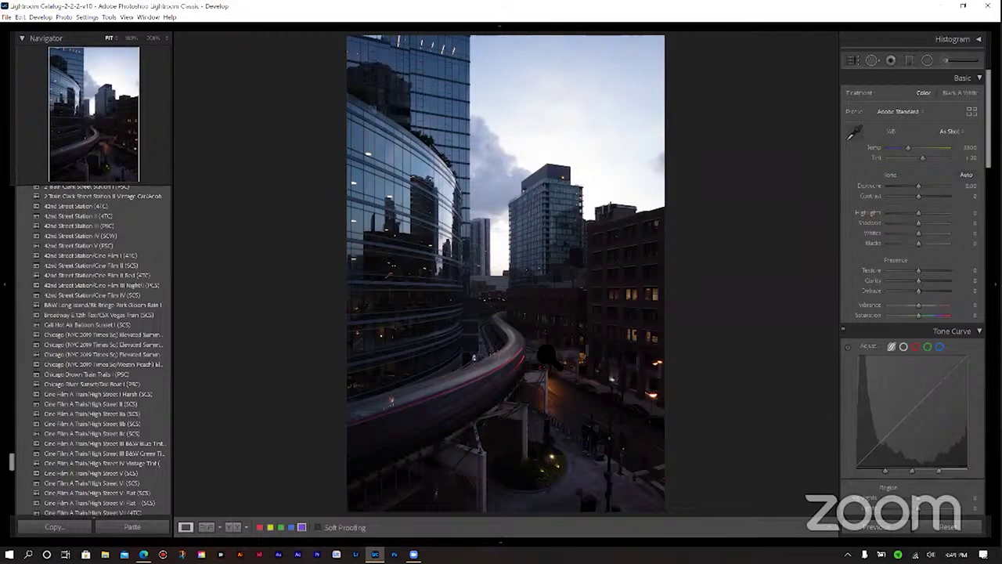
left_click(522, 301)
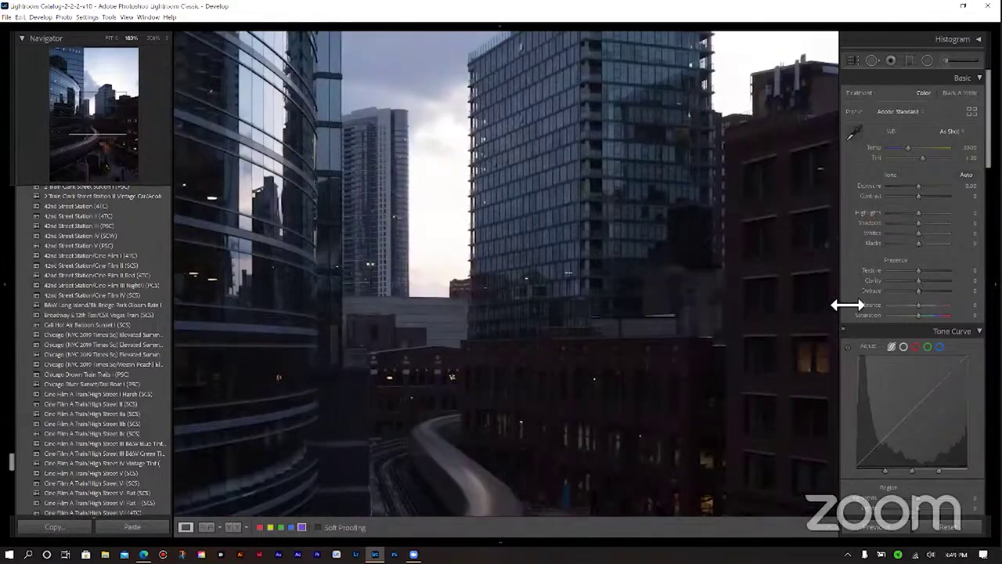
left_click(567, 374)
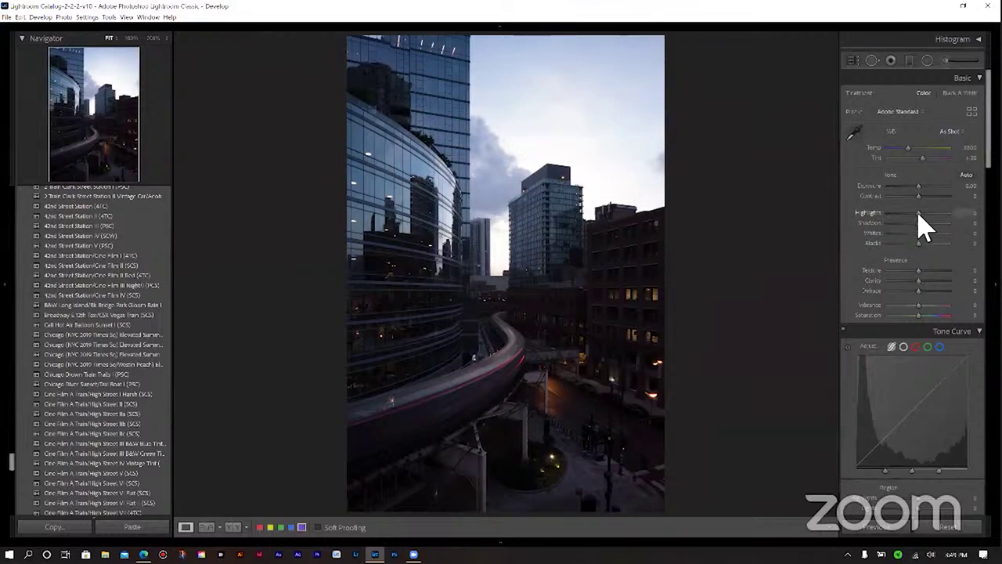
Set the city photo's Highlights to -74, Shadows +10, Whites +24, Blacks -21 and Clarity +28.
left_click_drag(920, 217, 896, 217)
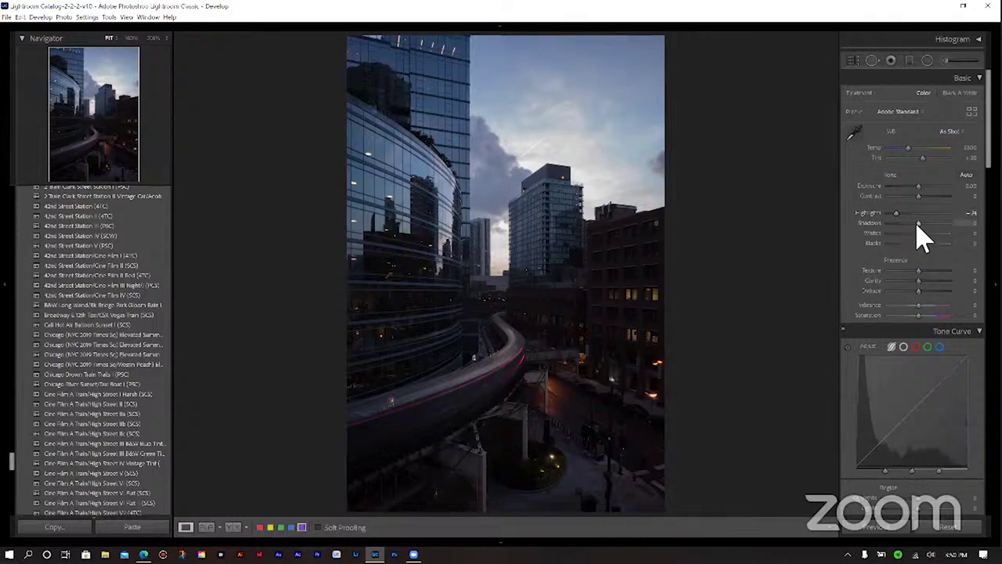
left_click_drag(917, 222, 925, 233)
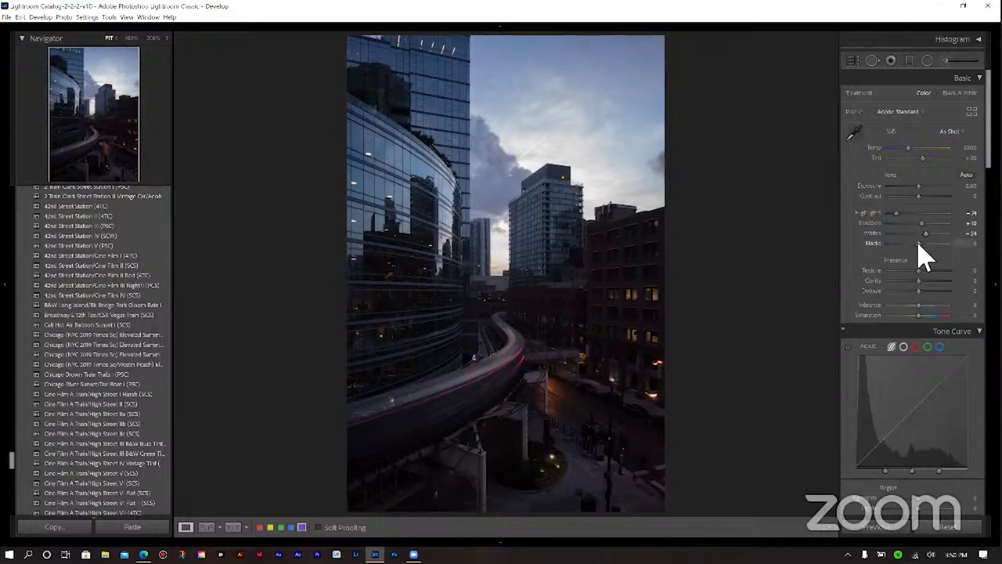
left_click_drag(918, 244, 912, 243)
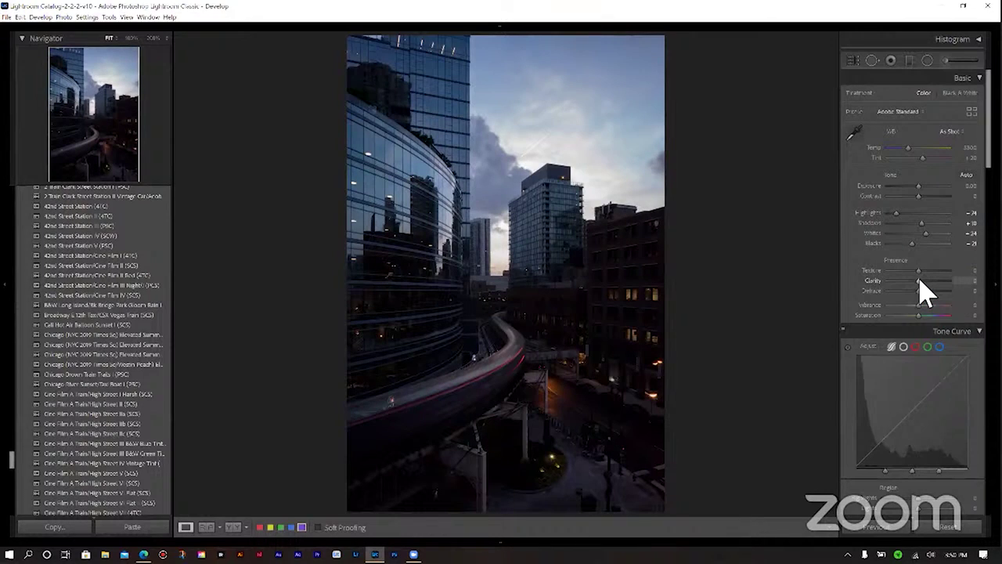
left_click_drag(919, 279, 928, 282)
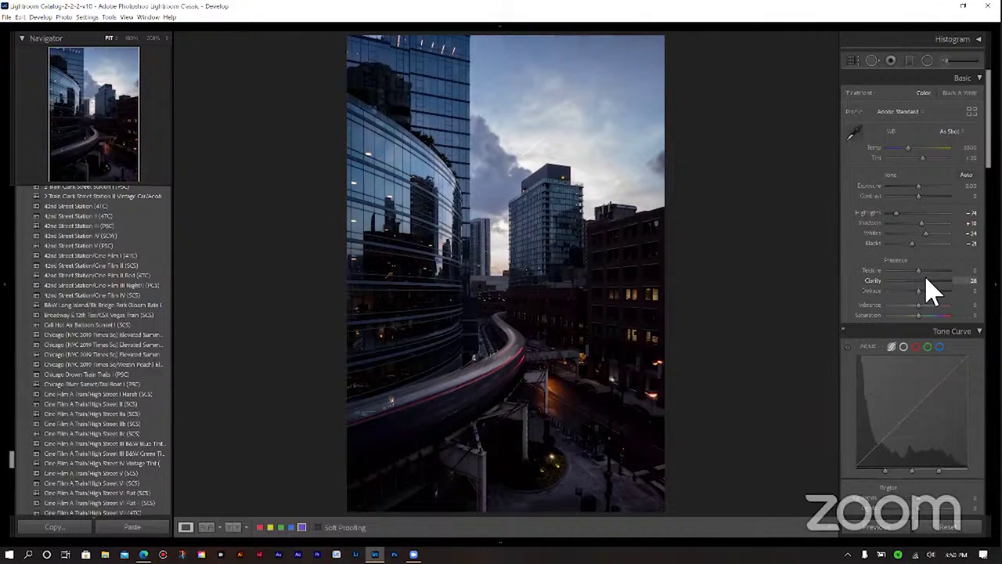
Apply the Portrait Strong Curve preset to the city photo's point curve.
scroll(912, 298, "down", 4)
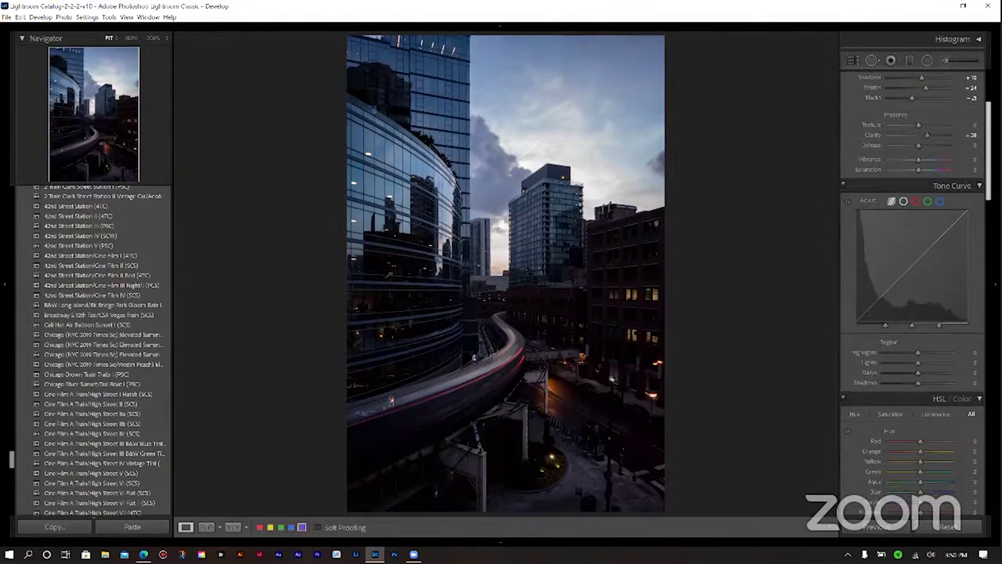
left_click(904, 201)
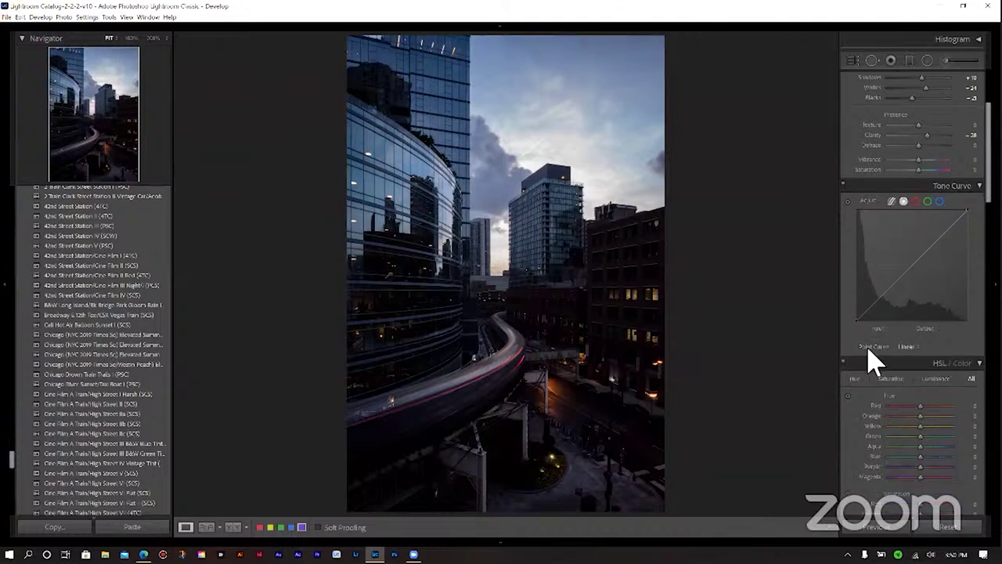
left_click(901, 347)
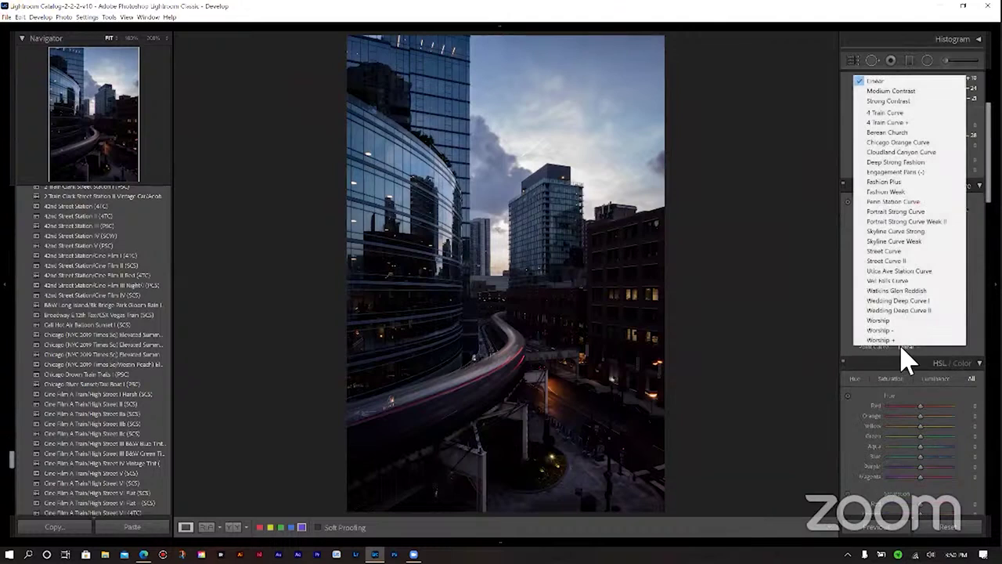
left_click(911, 211)
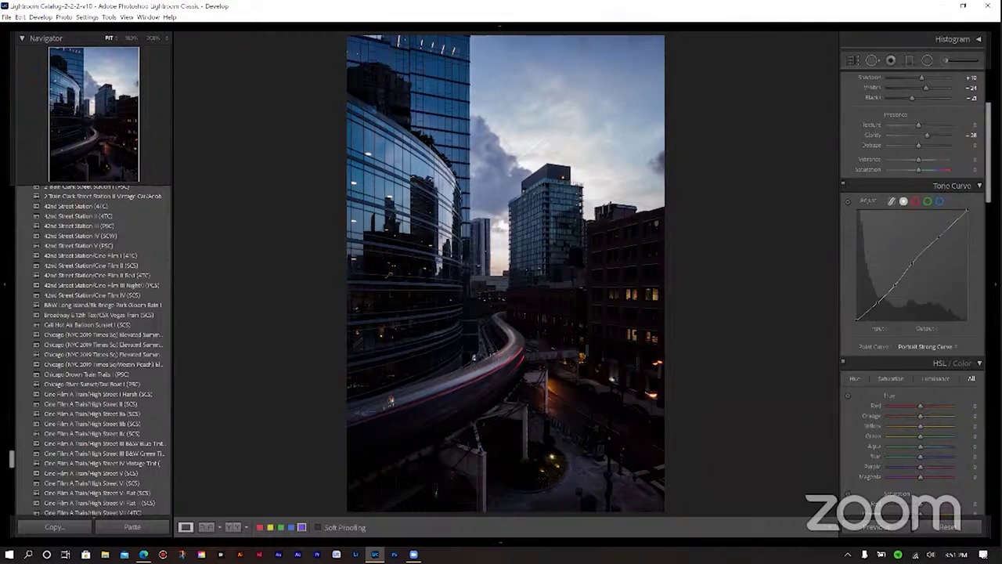
Set the Shadows region of the city photo's parametric tone curve to +61.
left_click_drag(988, 149, 987, 161)
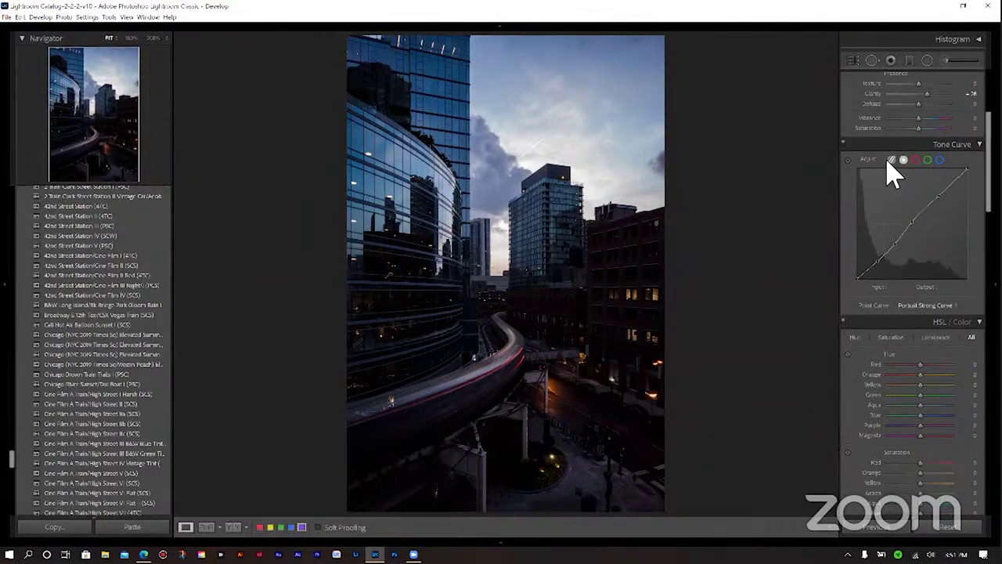
left_click(889, 159)
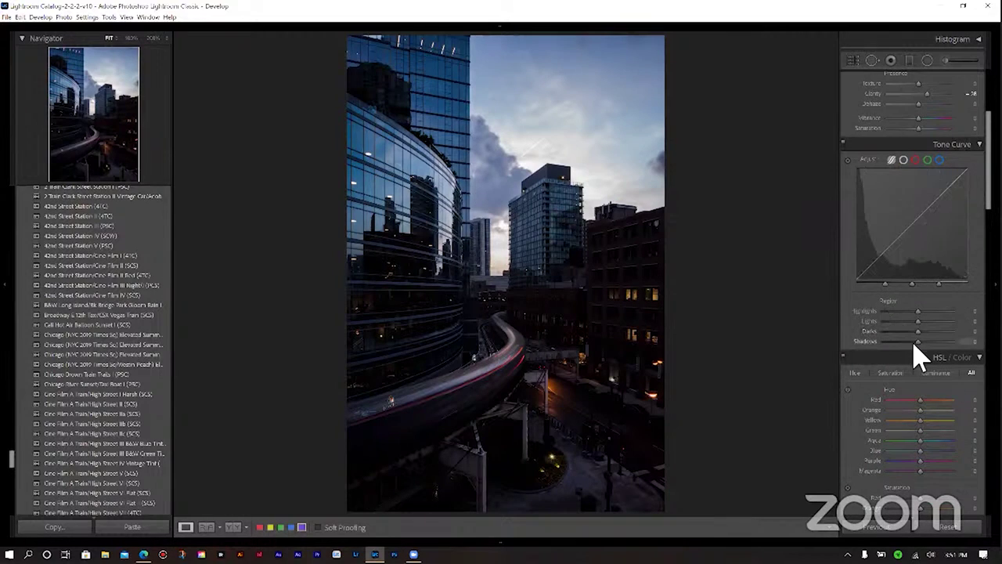
left_click_drag(917, 342, 939, 340)
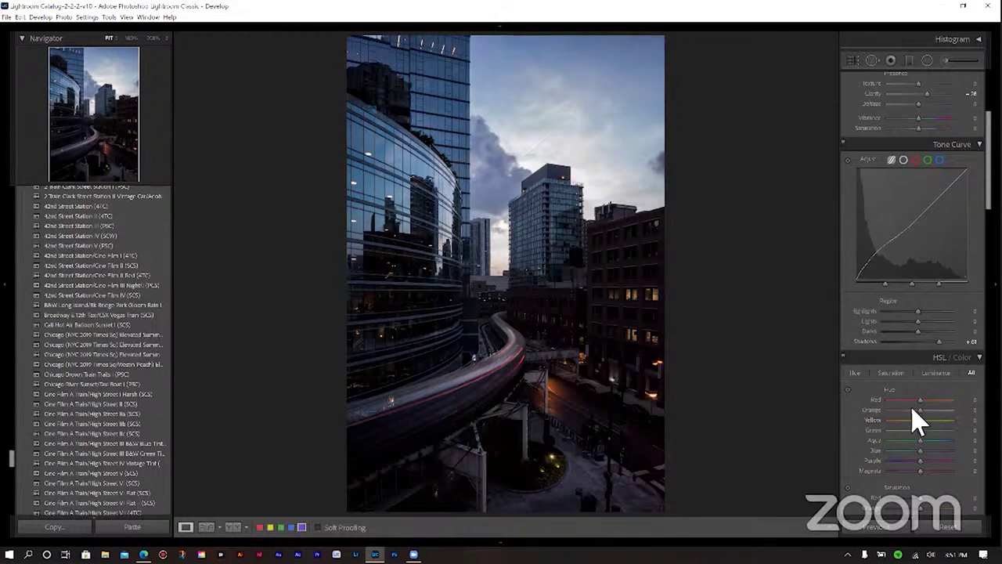
Set the HSL hues to Red +8, Orange -14, Yellow +13, Aqua -57, Blue -8, Purple -63 and Magenta -61.
scroll(912, 313, "down", 5)
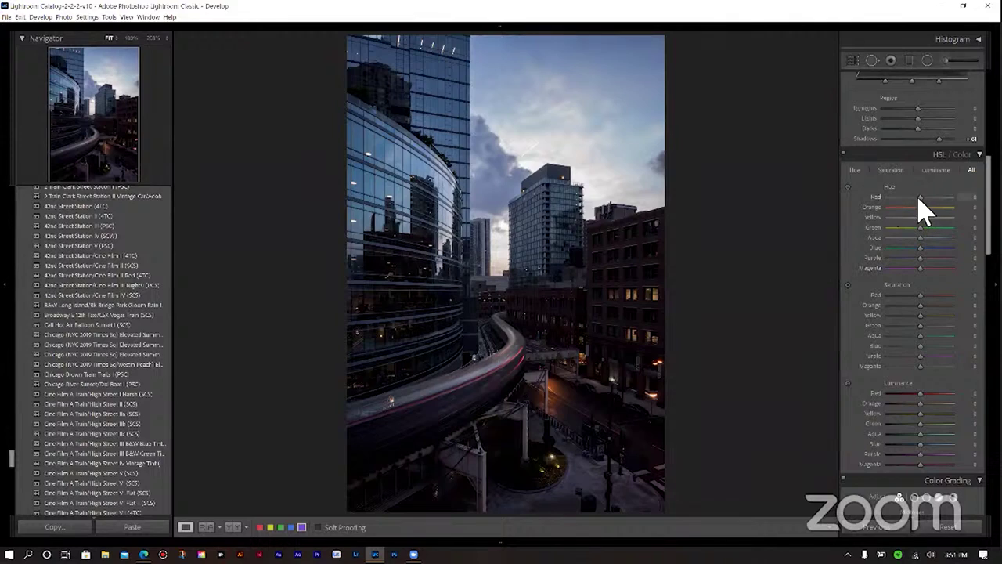
left_click_drag(918, 196, 923, 196)
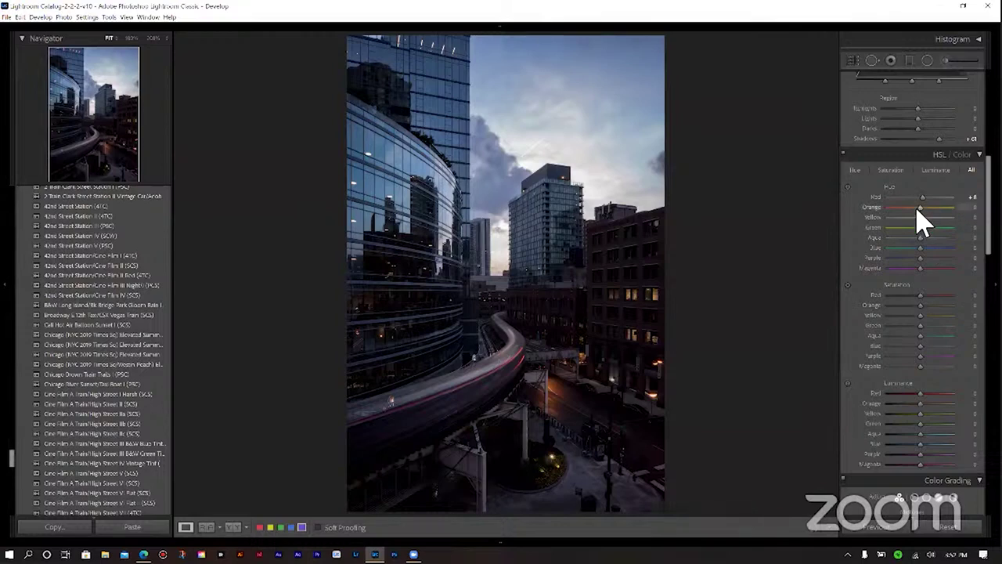
left_click_drag(917, 209, 922, 218)
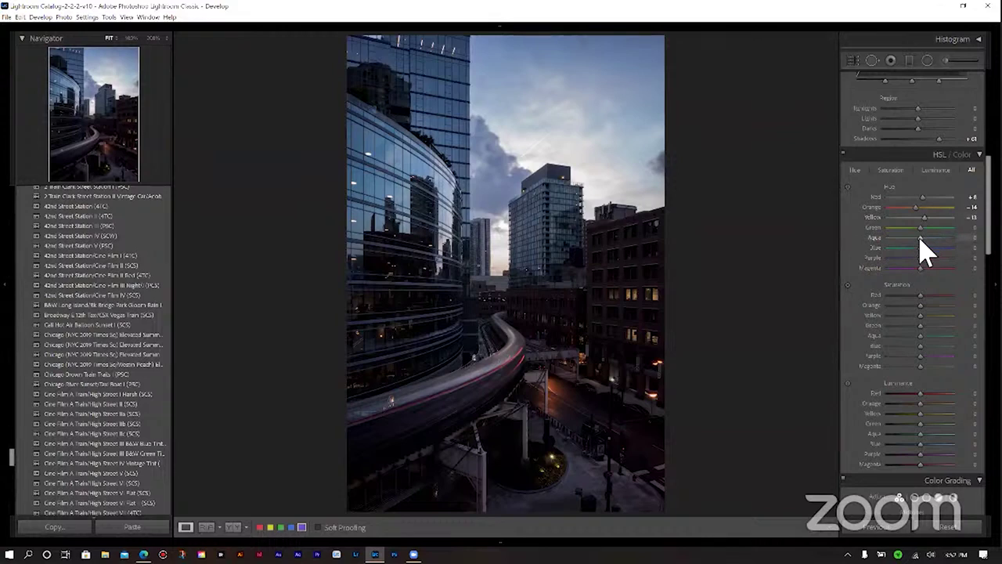
left_click_drag(915, 238, 900, 247)
left_click_drag(918, 246, 916, 246)
left_click_drag(920, 259, 900, 274)
Set HSL saturation to Red +34, Orange +16, Aqua +9 and Blue +35, and luminance to Red +57 and Blue -17.
mouse_move(921, 296)
left_mouse_down()
mouse_move(931, 288)
mouse_move(922, 304)
left_mouse_up()
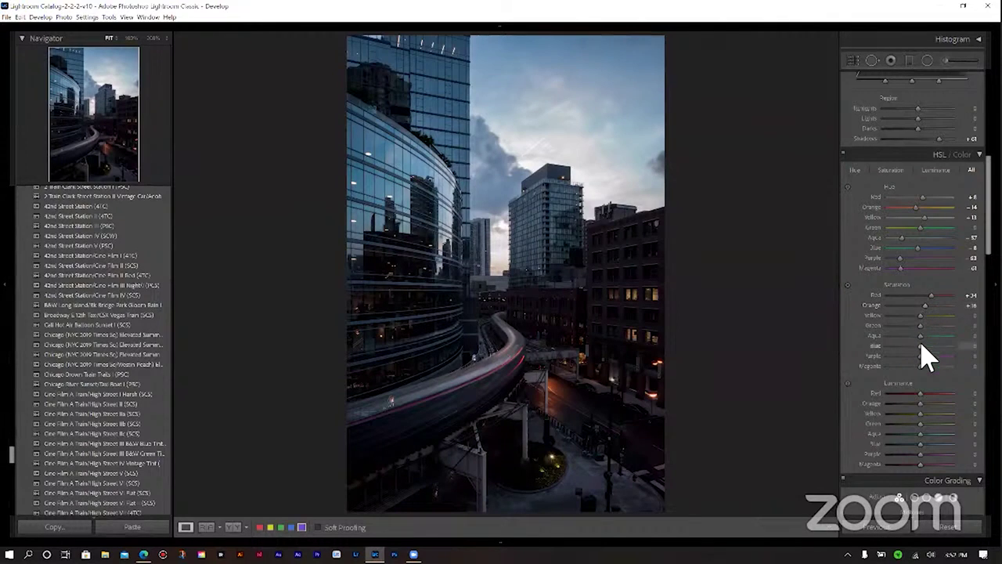
left_click_drag(921, 336, 932, 343)
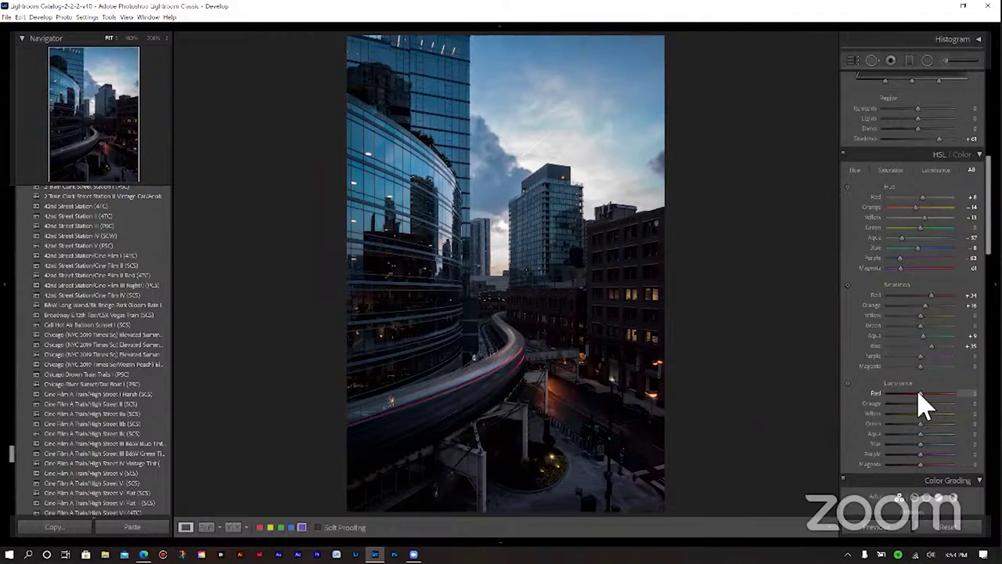
left_click_drag(919, 394, 940, 408)
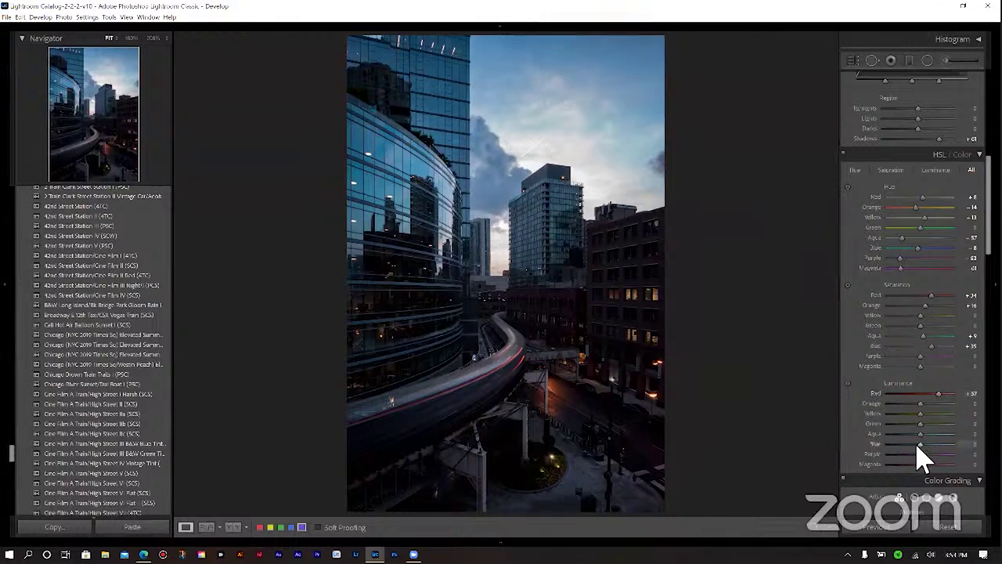
left_click_drag(916, 445, 912, 446)
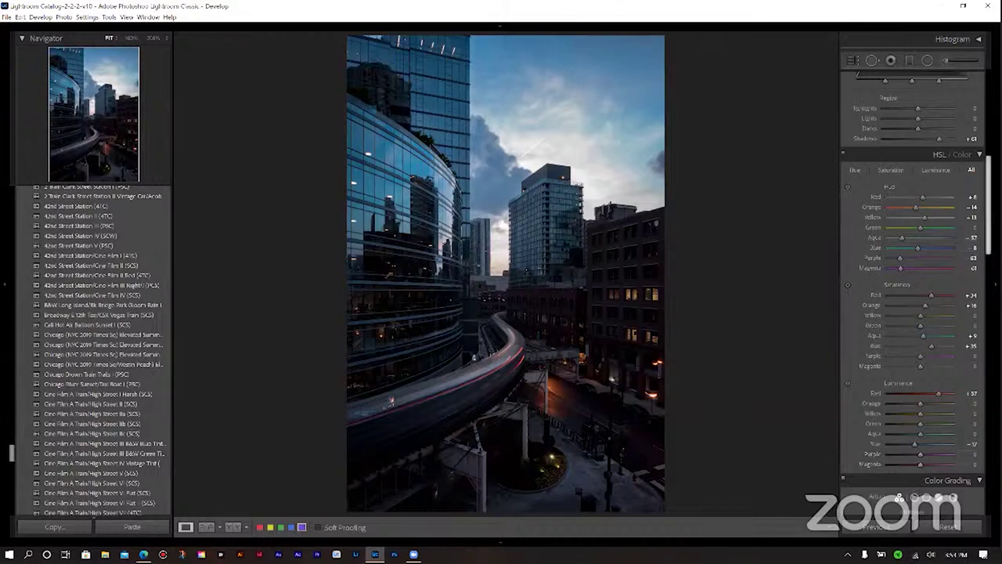
Sharpen the city photo with Amount 62 and Masking 24, and check the train track area at 100%.
scroll(989, 203, "down", 5)
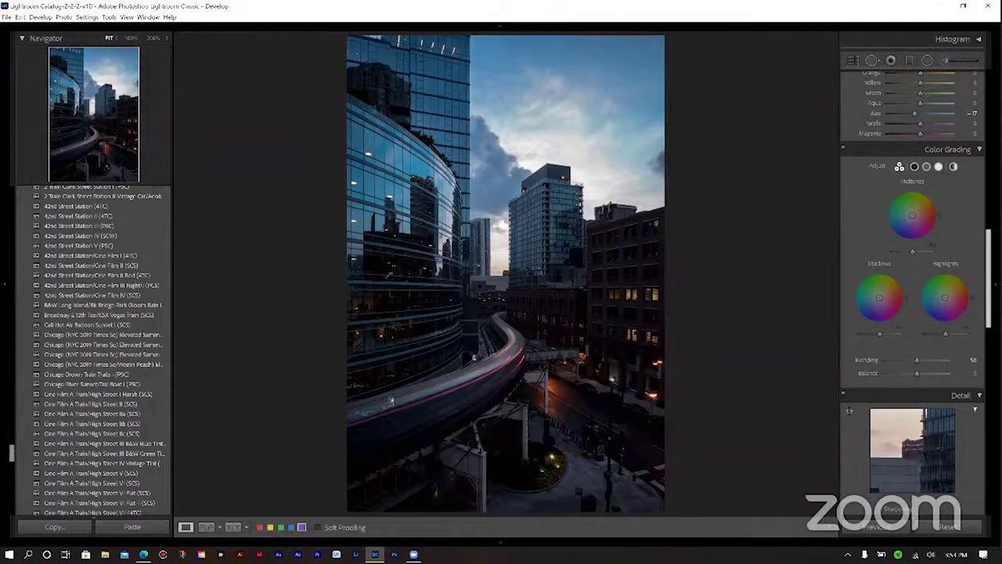
scroll(913, 290, "down", 3)
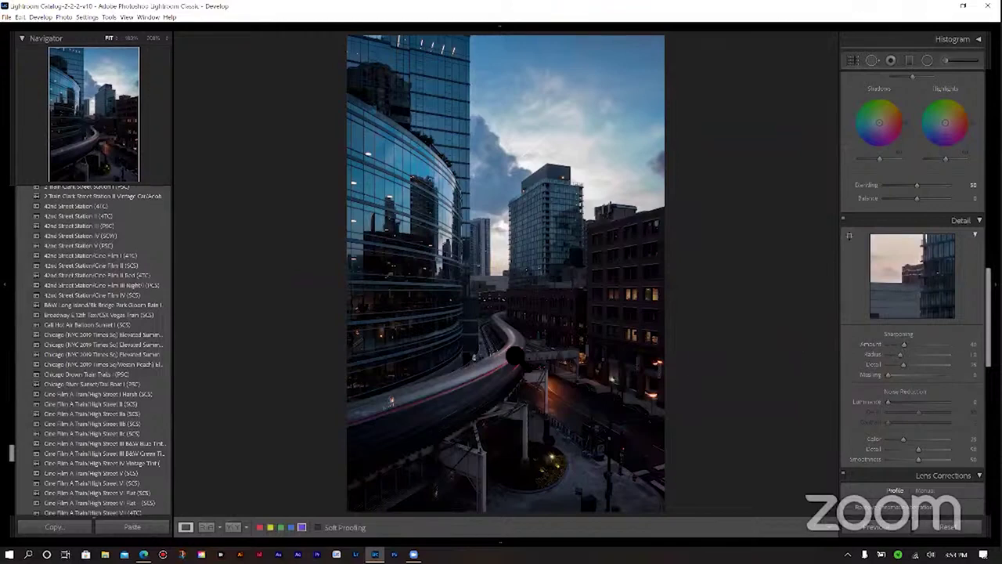
left_click_drag(896, 343, 904, 386)
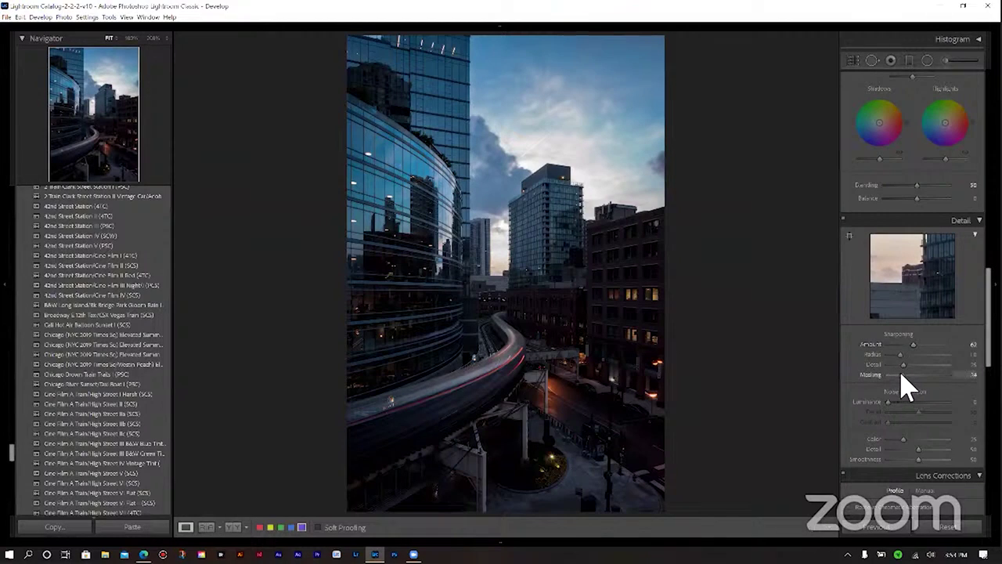
left_click(366, 427)
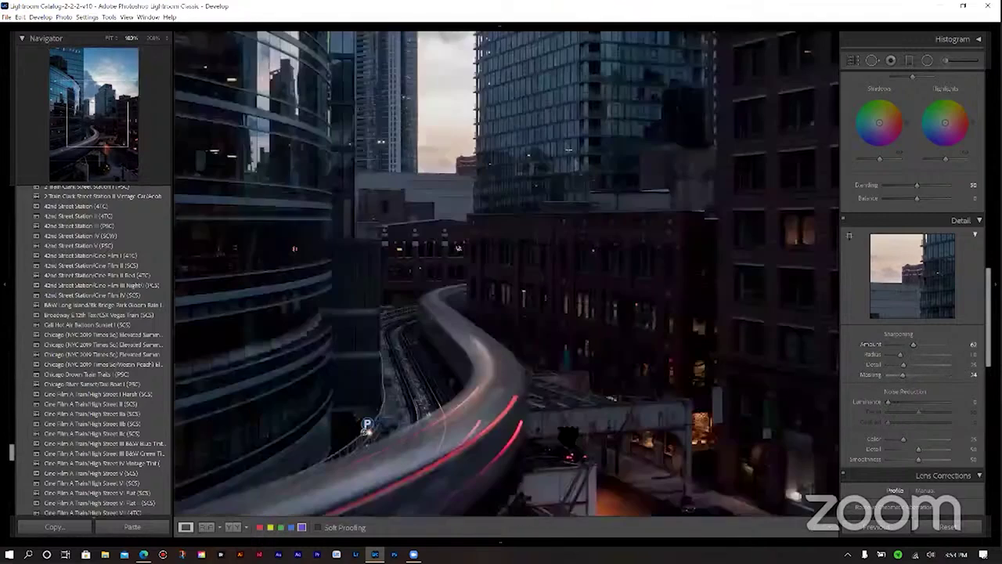
left_click_drag(358, 431, 780, 479)
left_click(781, 479)
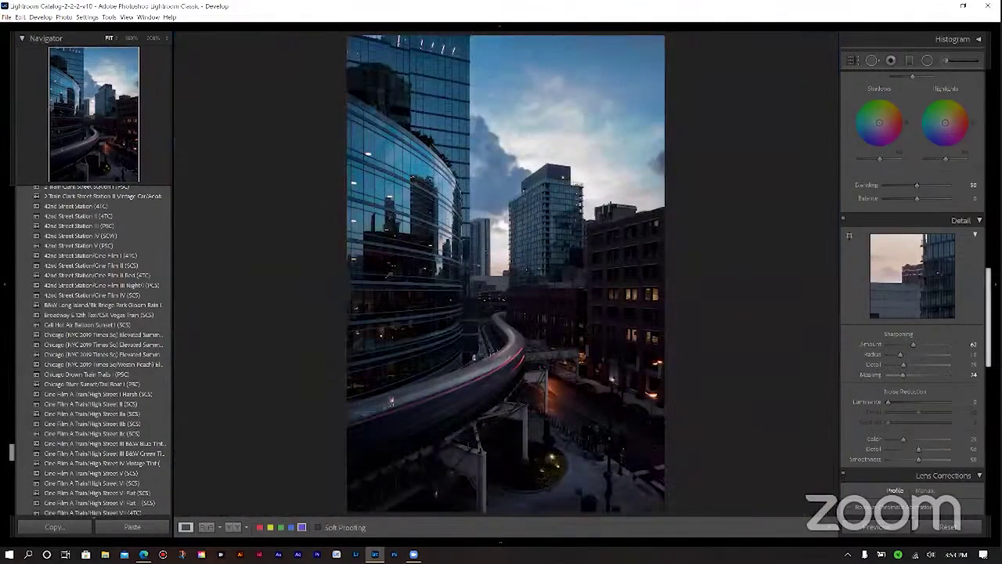
Enable the lens profile corrections and set their vignetting amount to 0.
scroll(909, 329, "down", 5)
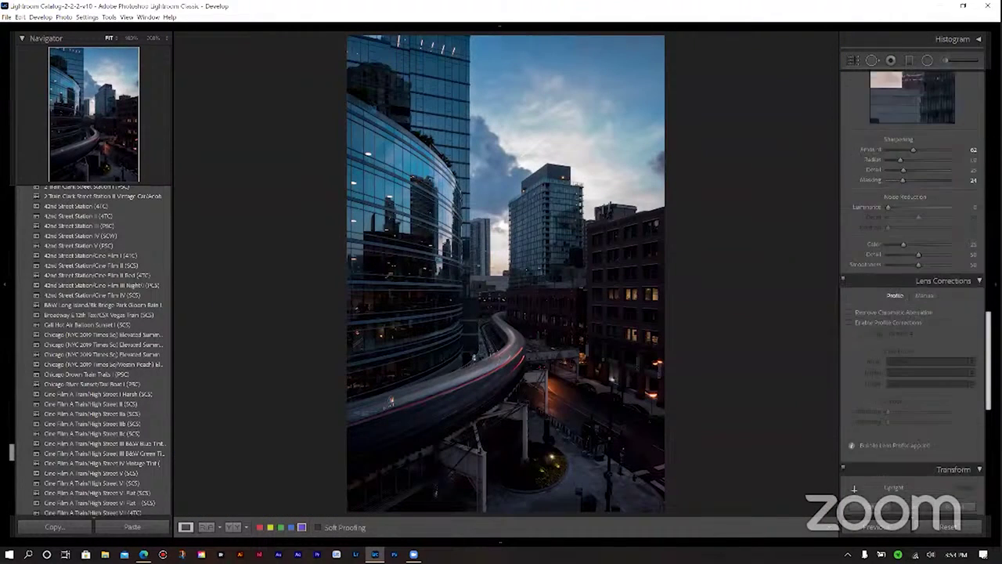
left_click(898, 323)
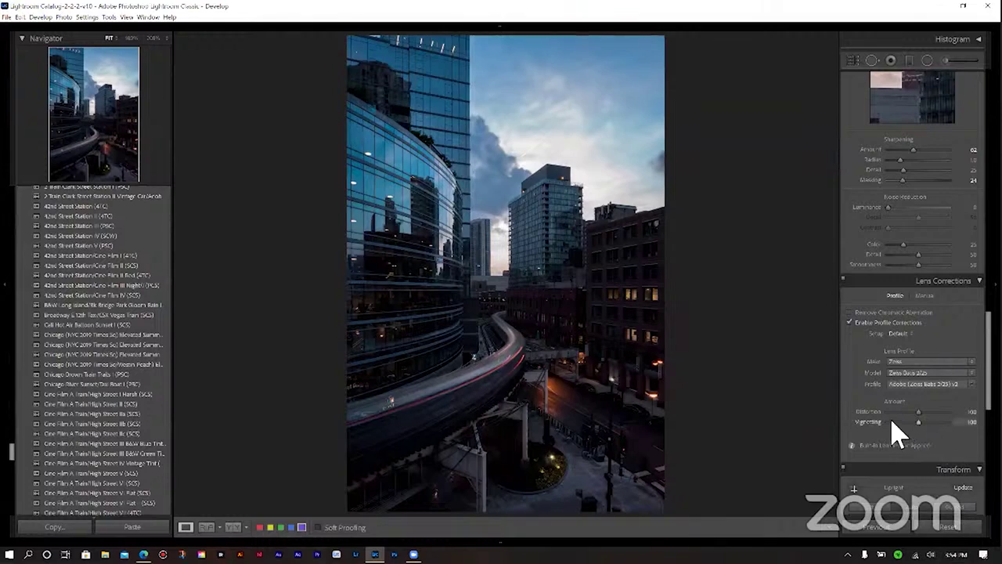
left_click_drag(890, 424, 892, 515)
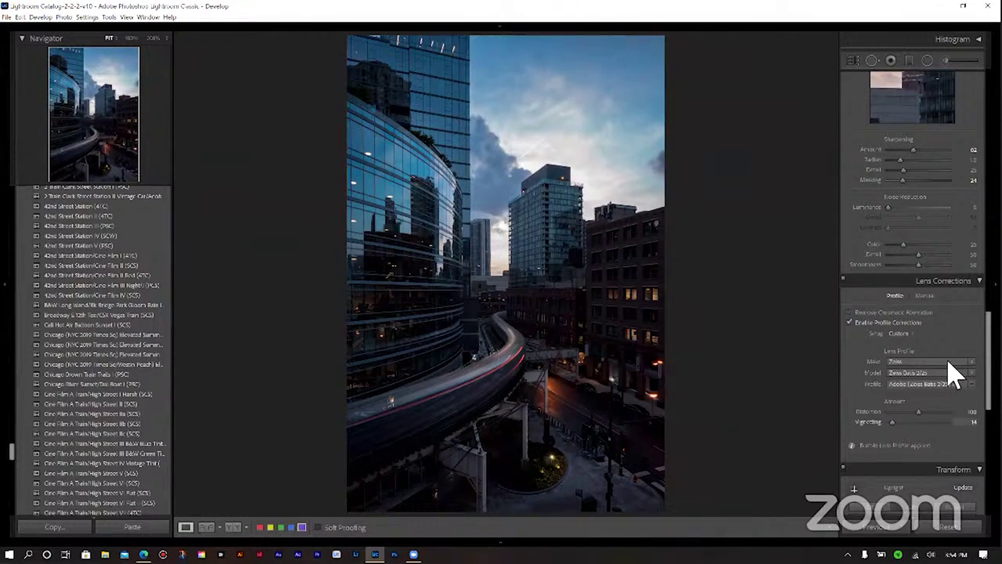
left_click_drag(894, 423, 883, 423)
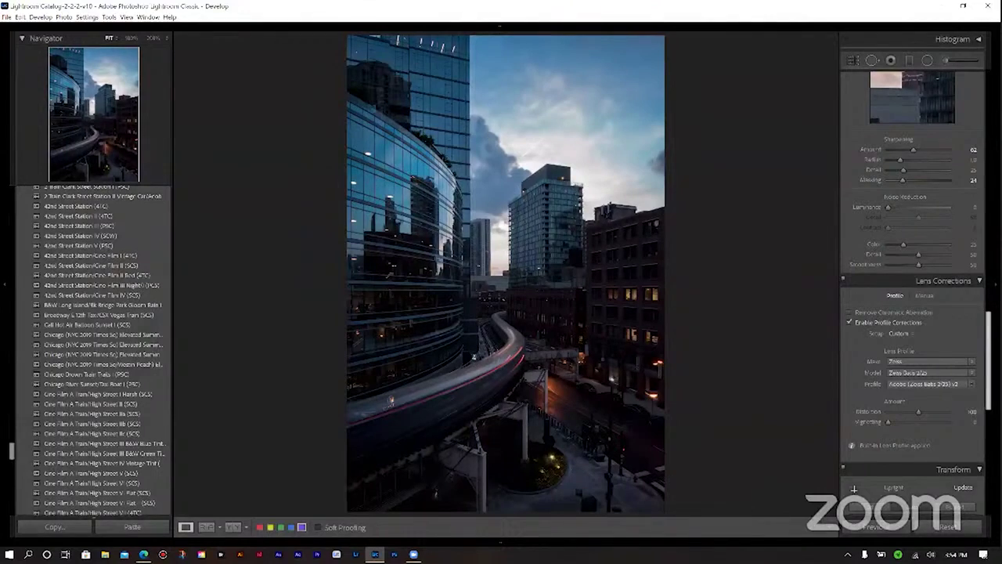
Add a Highlight Priority post-crop vignette with Amount -38, Midpoint 0, Feather 100 and Highlights 31.
scroll(913, 298, "down", 8)
scroll(912, 298, "down", 1)
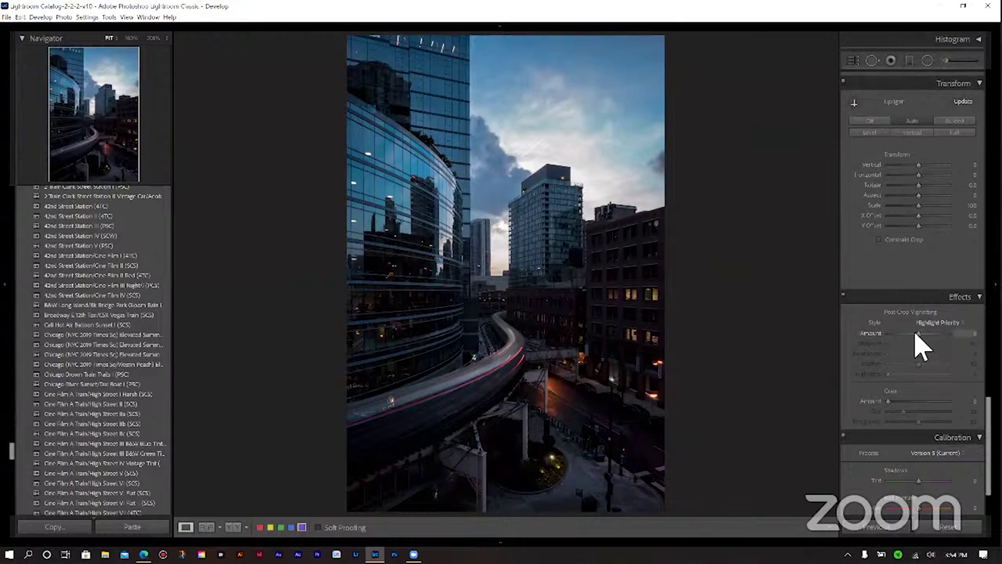
left_click_drag(916, 333, 904, 333)
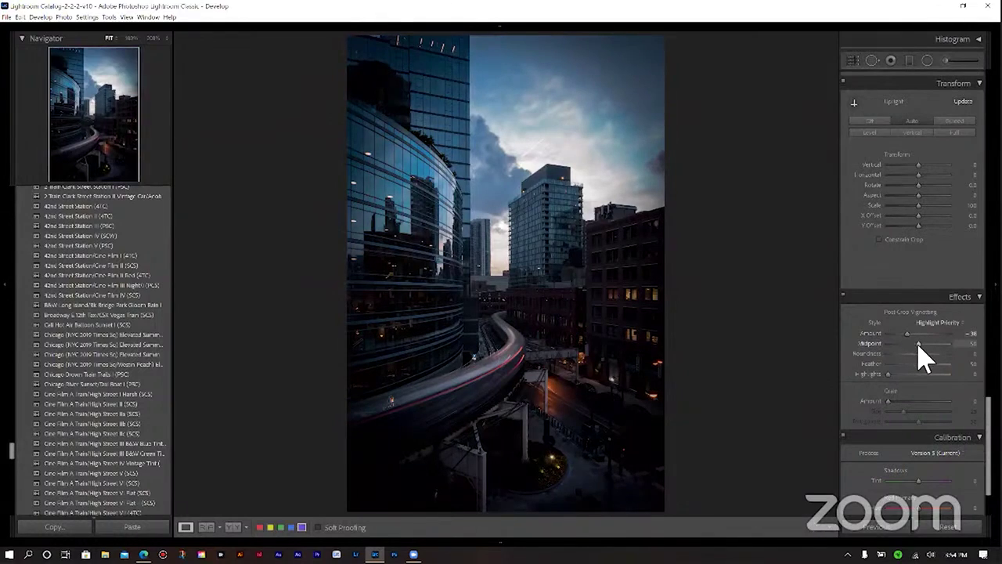
left_click_drag(917, 346, 788, 381)
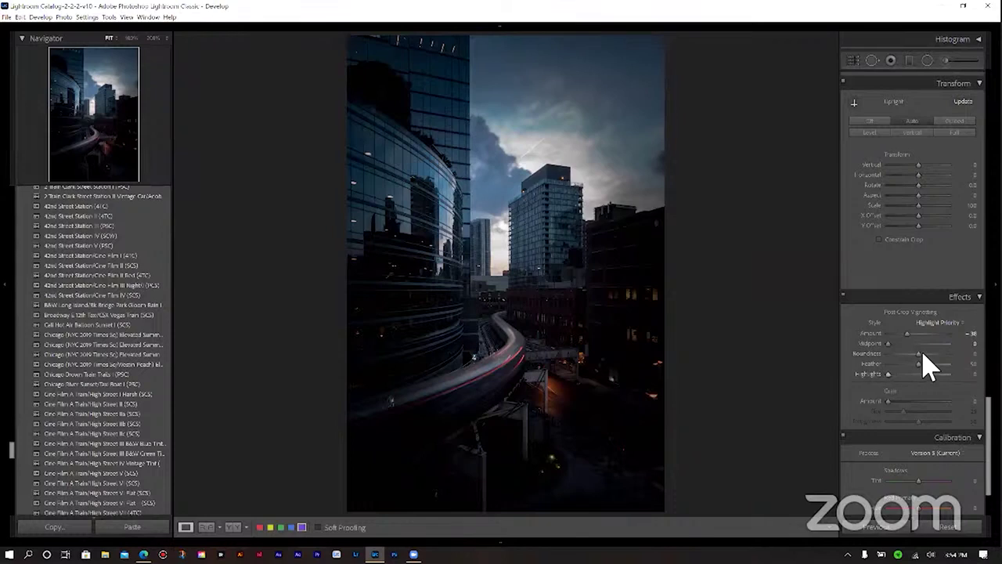
left_click_drag(919, 365, 970, 368)
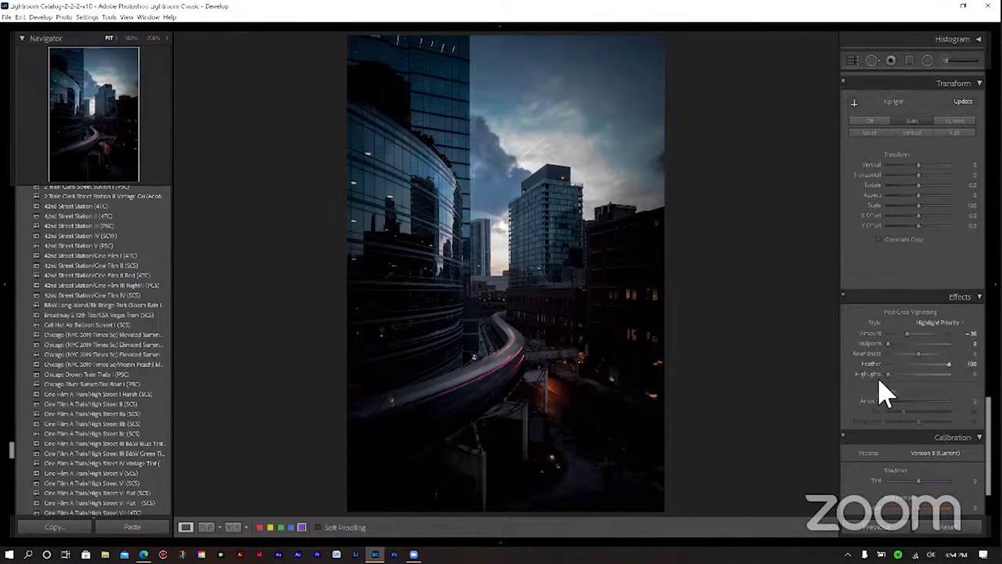
left_click_drag(884, 376, 949, 375)
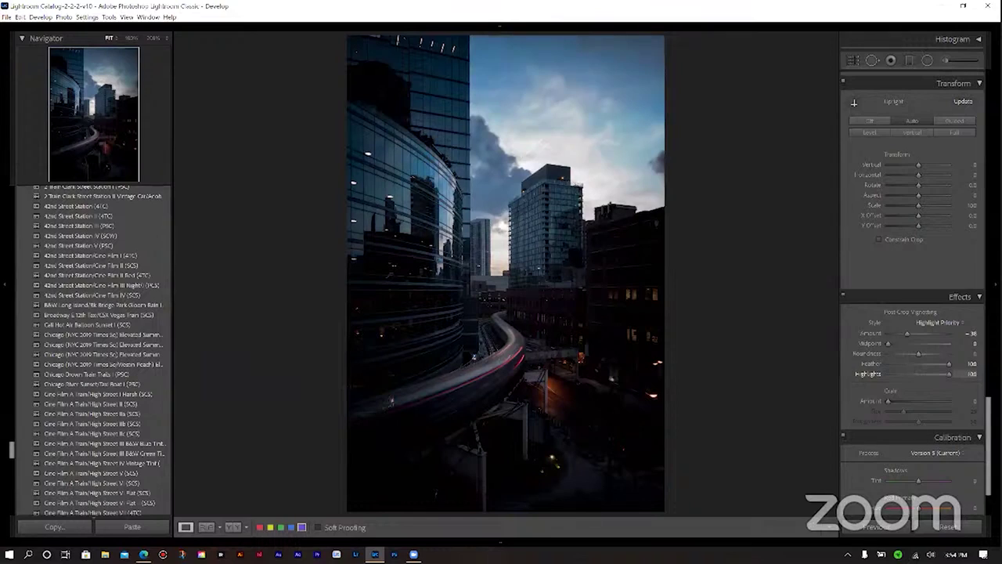
left_click_drag(949, 374, 907, 375)
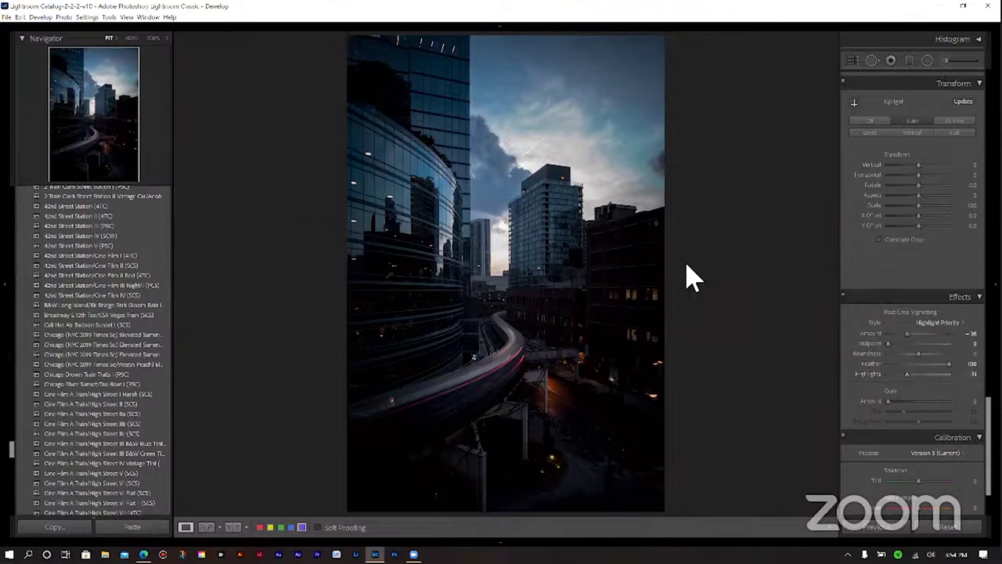
Check the dark brick buildings at 100%, and place a tall inverted radial filter over the brick building and the street beside the track.
scroll(913, 290, "up", 10)
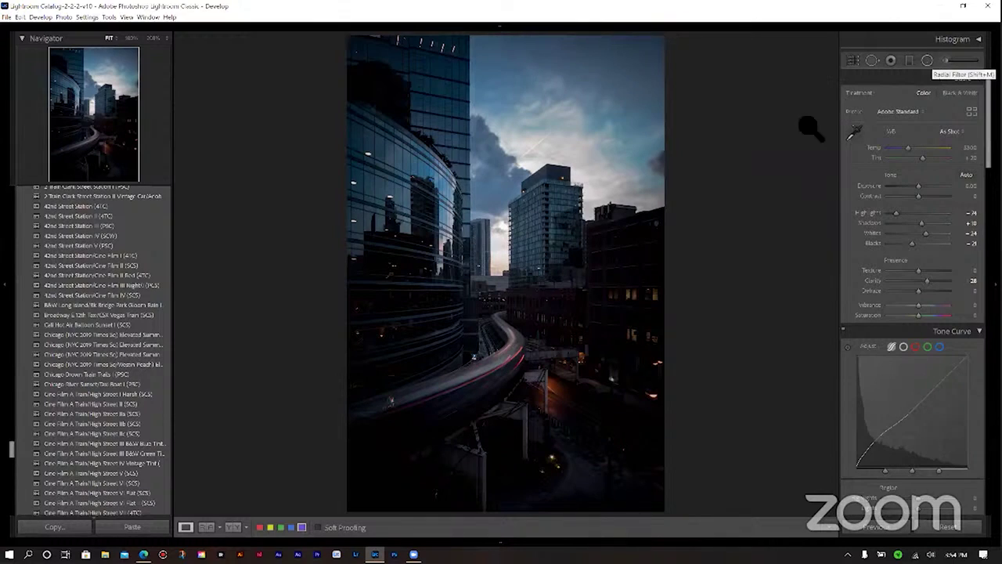
left_click(538, 250)
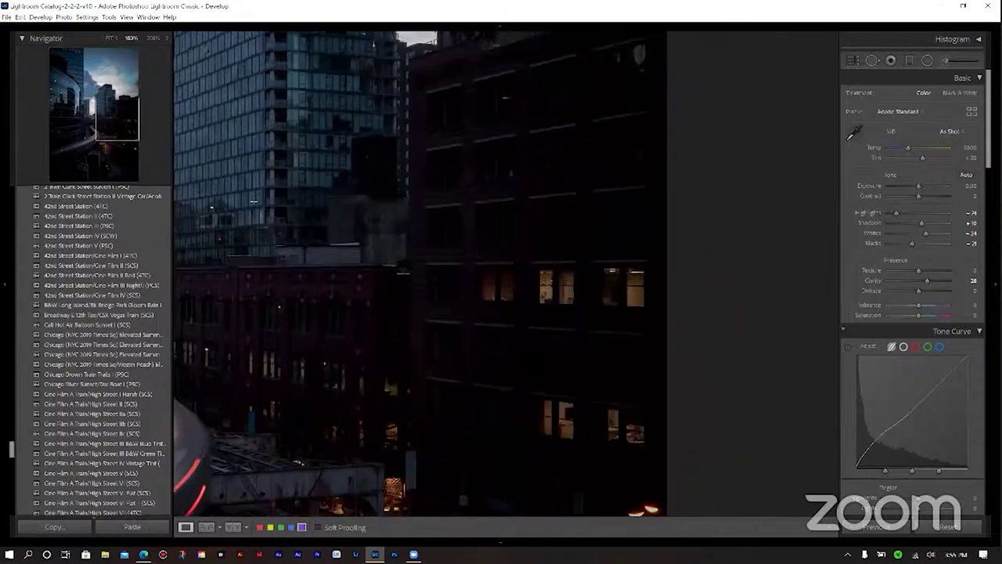
key("z")
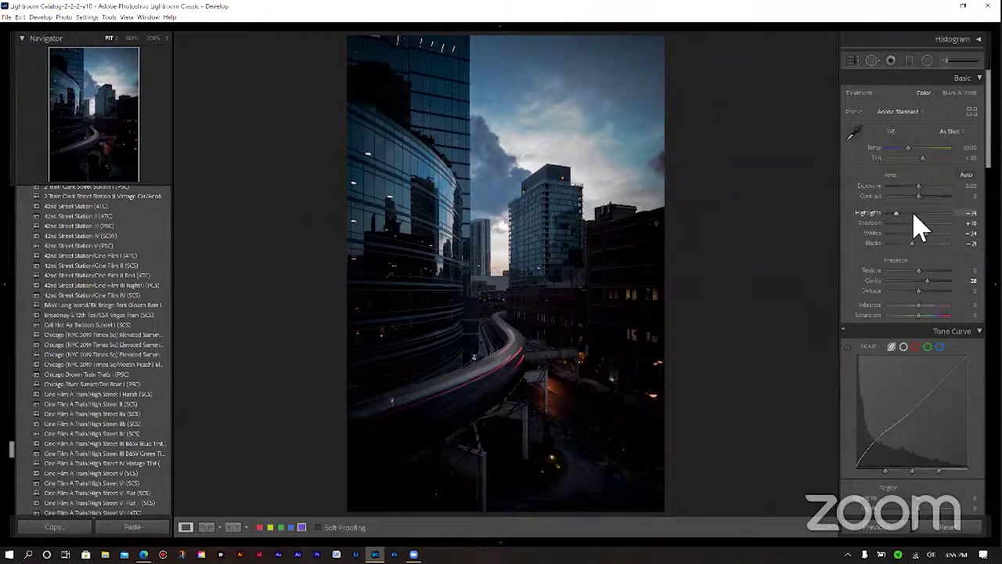
left_click(927, 61)
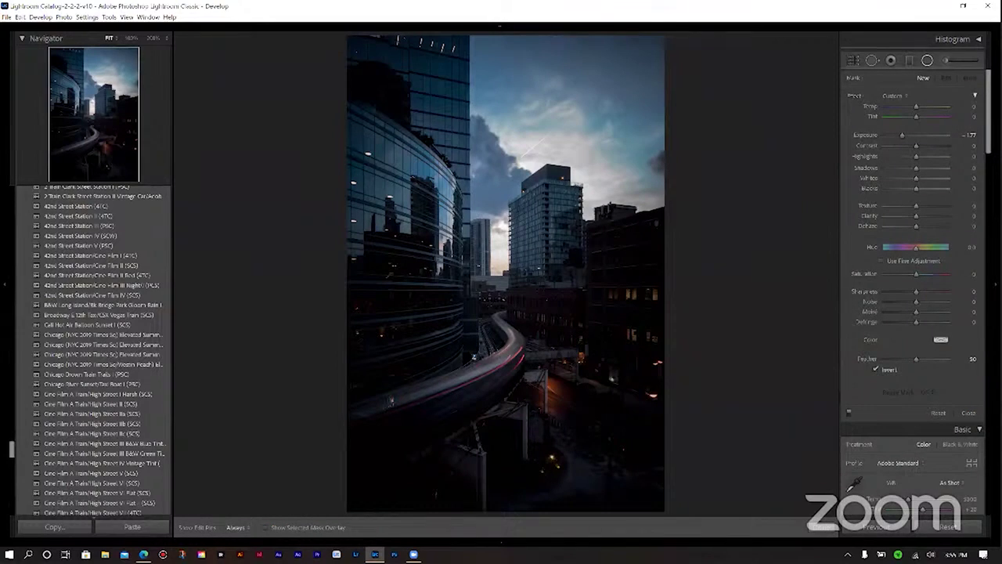
left_click_drag(603, 325, 697, 537)
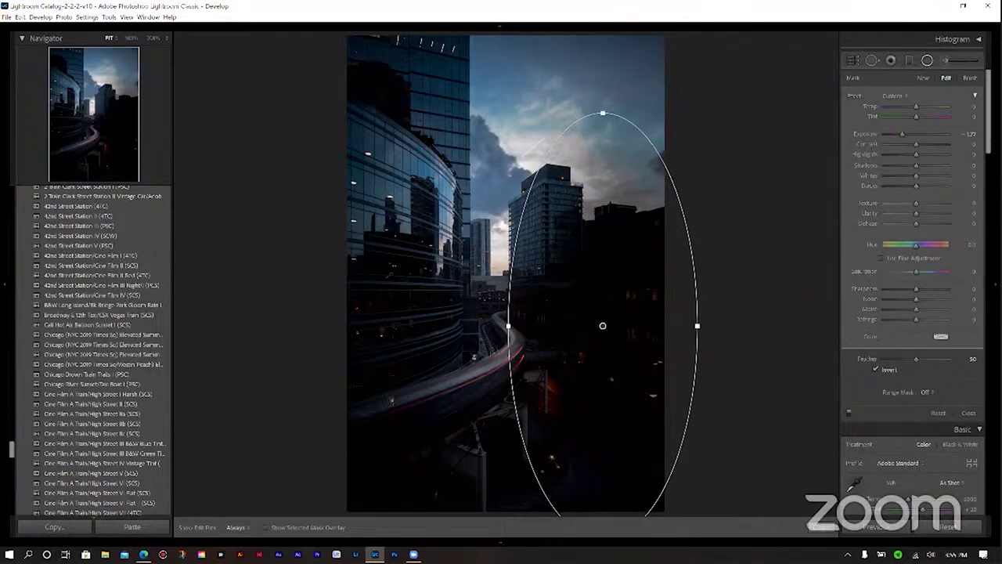
left_click_drag(602, 326, 611, 356)
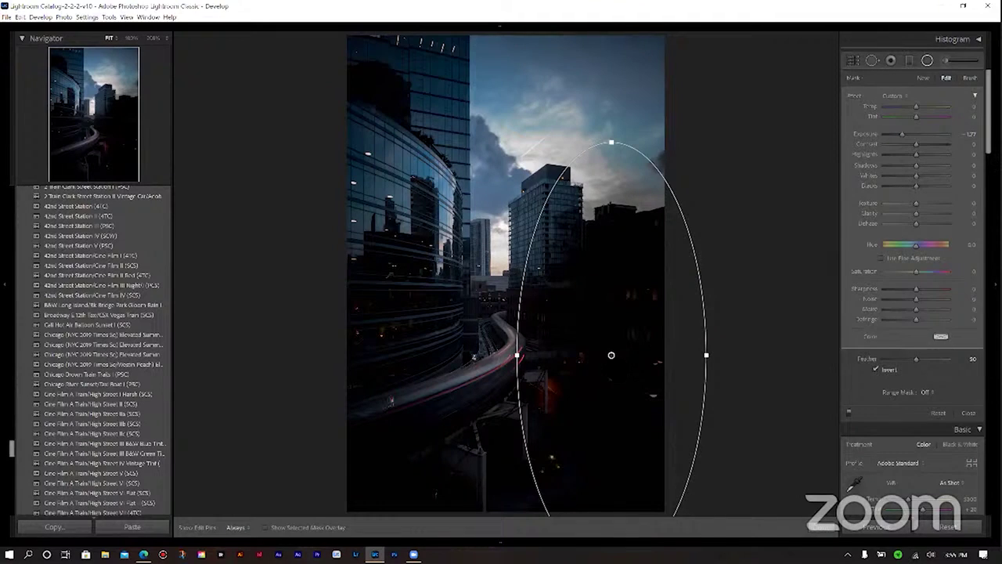
Set the radial filter's Exposure to 0.26 and Shadows to 18, and shift it slightly farther from the train track.
double_click(875, 134)
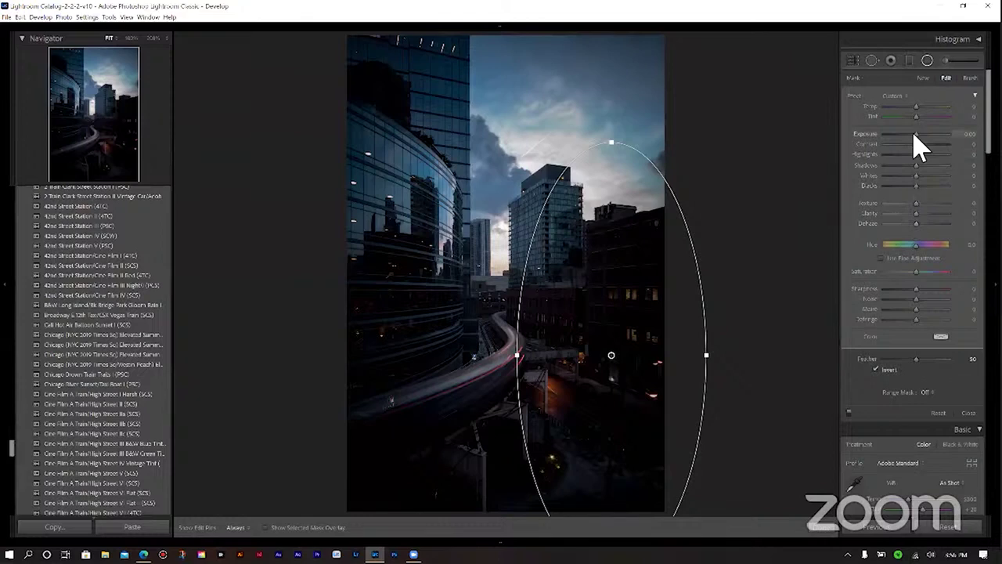
left_click_drag(914, 134, 923, 166)
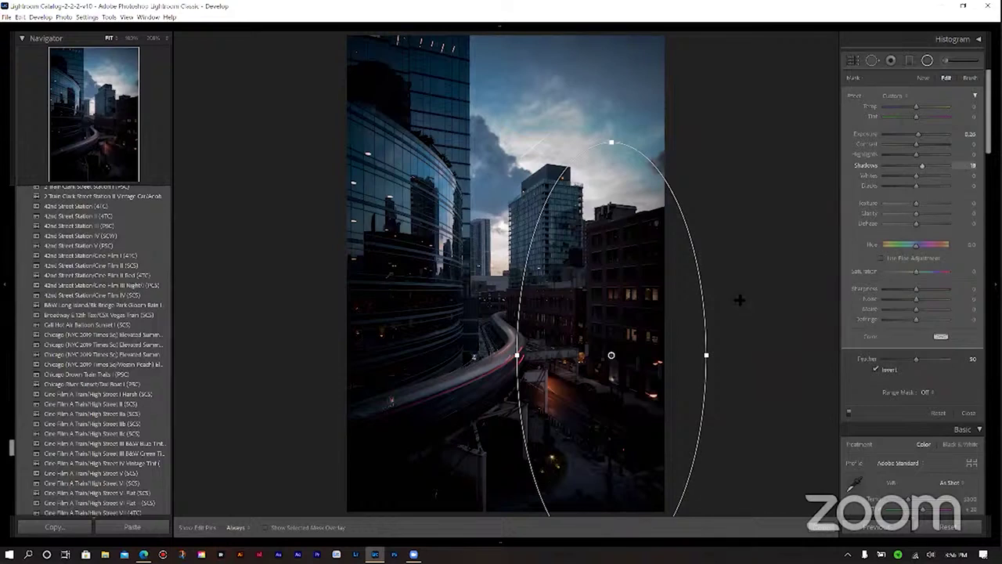
mouse_move(612, 359)
left_mouse_down()
mouse_move(617, 377)
mouse_move(621, 364)
left_mouse_up()
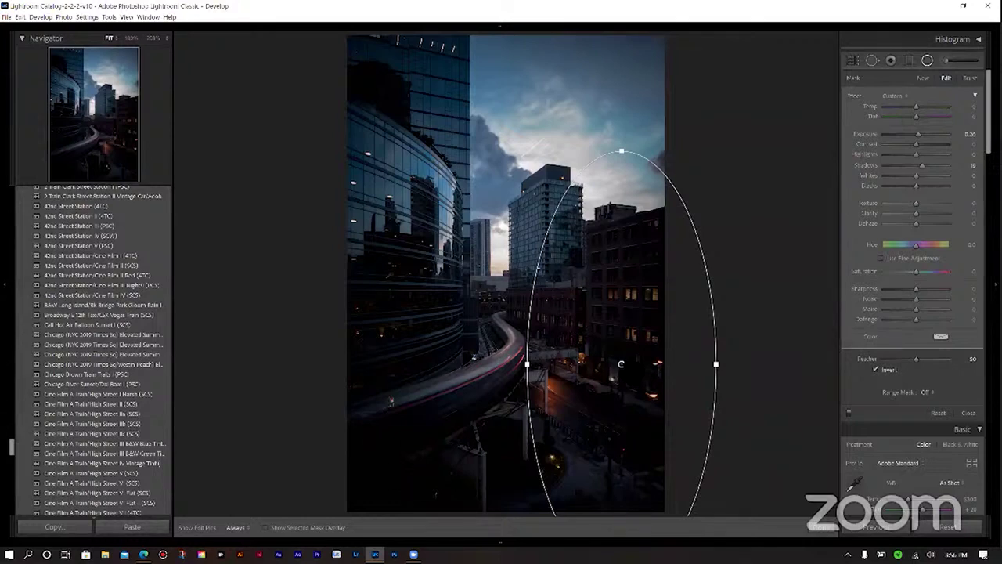
Duplicate the radial filter, place the copy over the train and the curved glass building's dark base, shorten it, and finish the local adjustments.
right_click(622, 364)
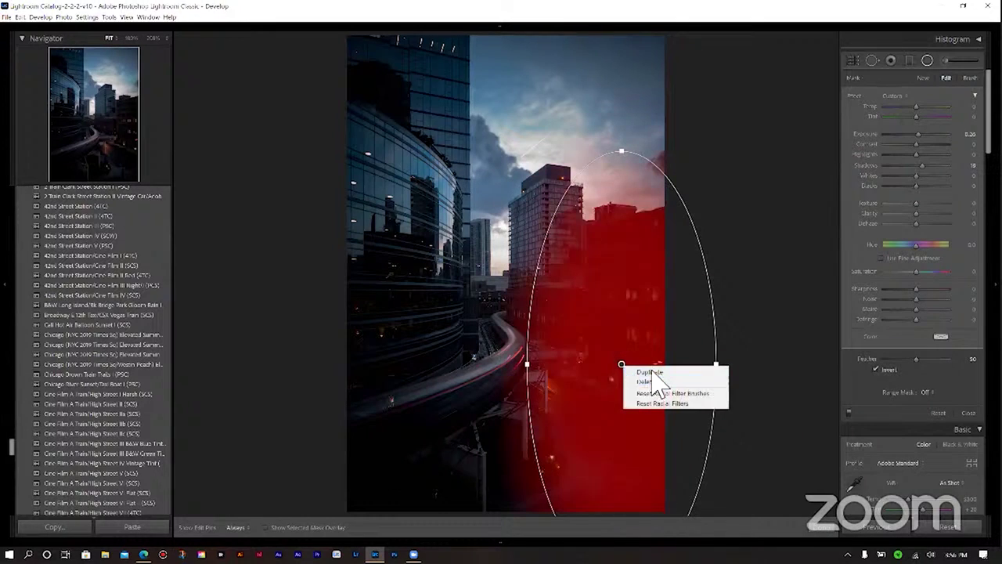
key("Escape")
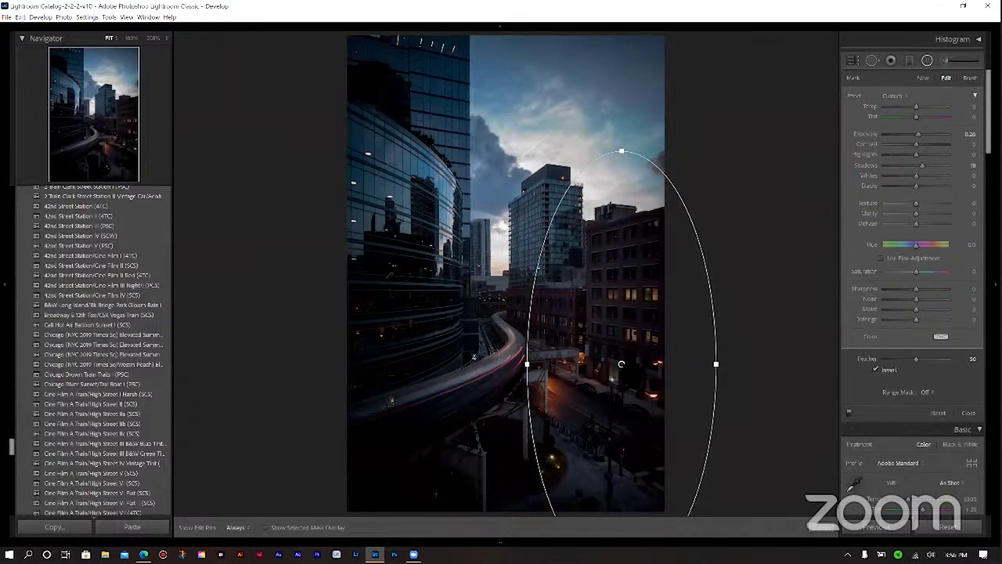
left_click_drag(622, 364, 386, 386)
left_click_drag(387, 441, 395, 435)
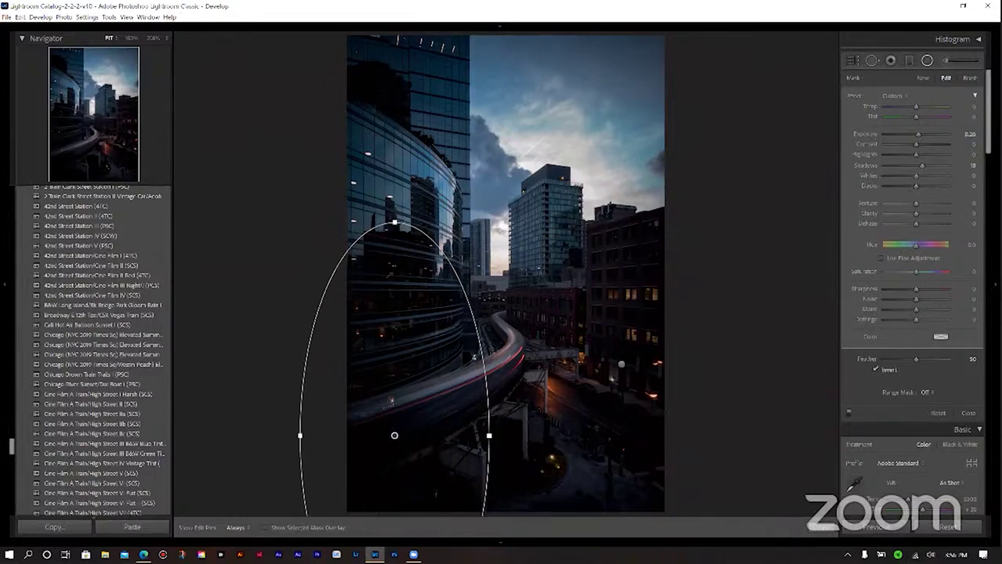
left_click_drag(398, 242, 395, 298)
mouse_move(394, 431)
left_mouse_down()
mouse_move(386, 448)
mouse_move(391, 438)
left_mouse_up()
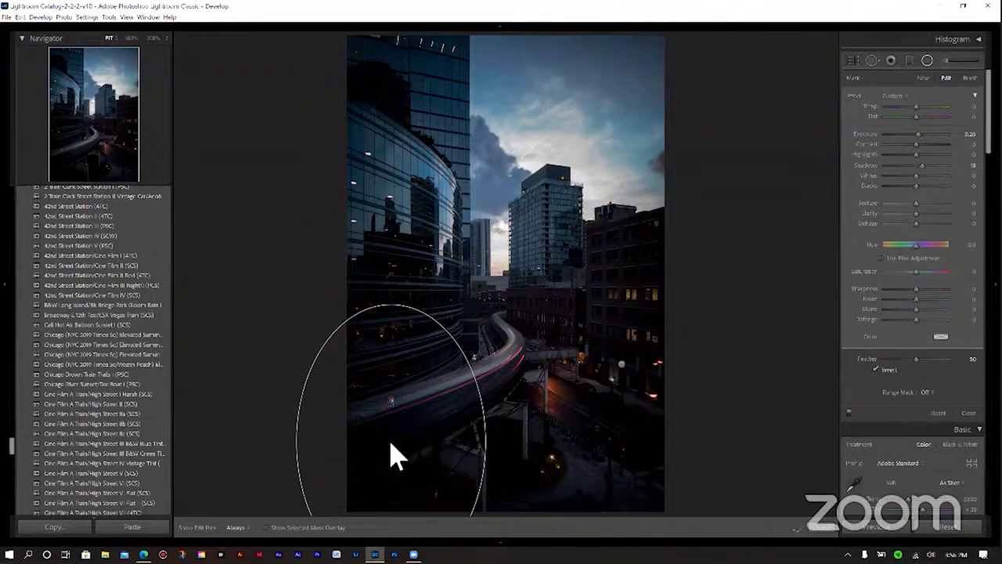
left_click(969, 413)
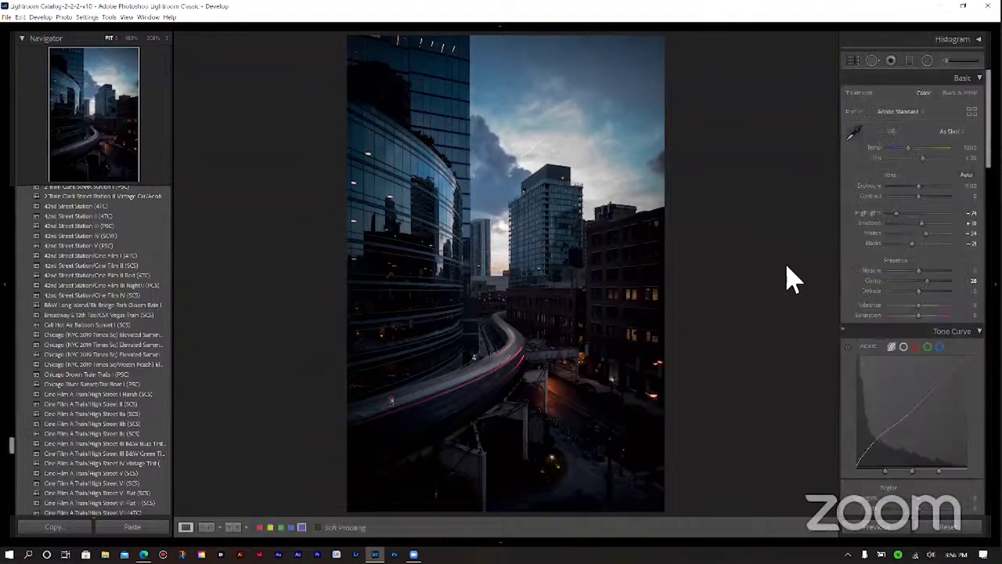
Compare the edited cityscape with its original side by side, and view the edited photo on its own in the Library.
key("y")
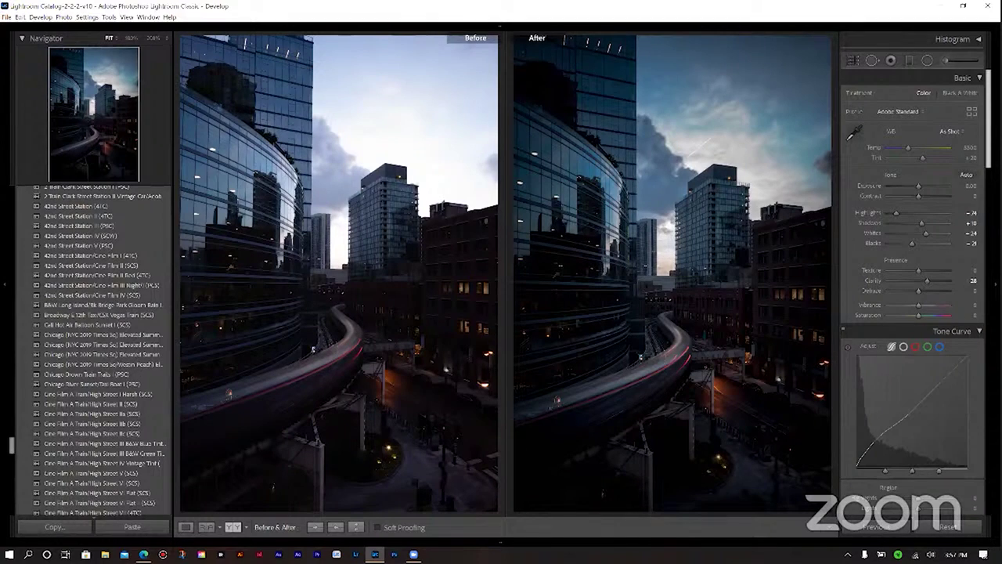
left_click(713, 45)
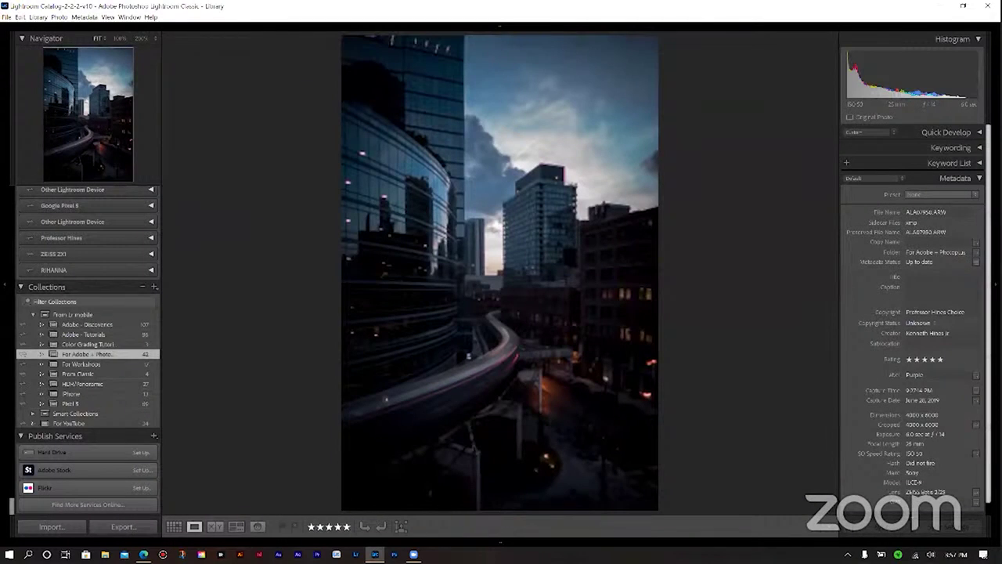
scroll(916, 321, "down", 1)
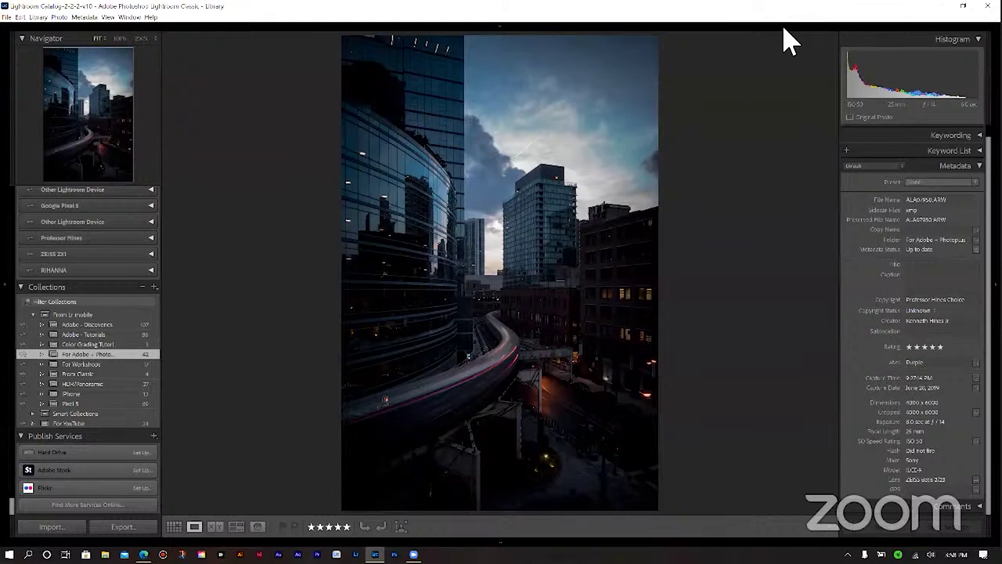
key("y")
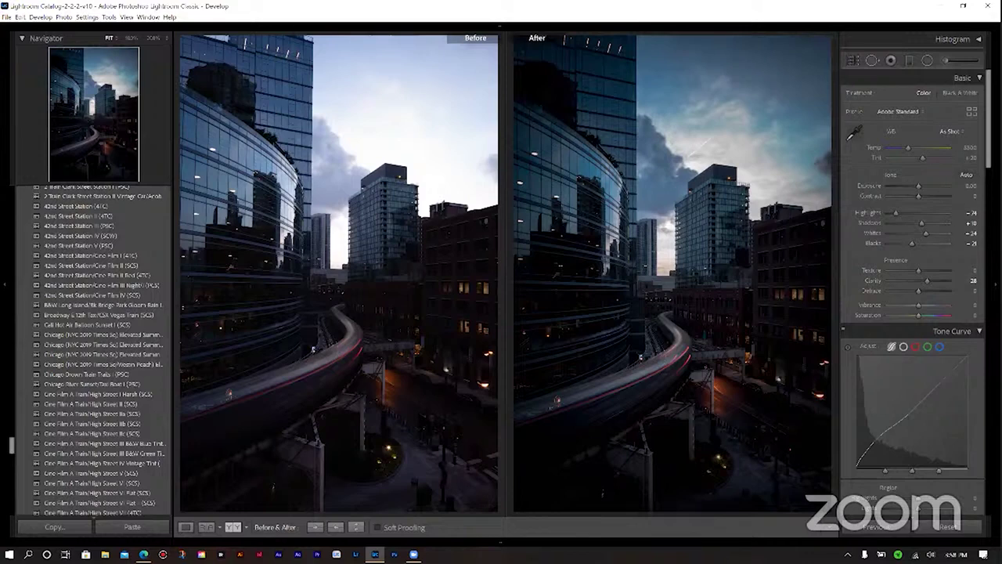
Switch the tone curve to point curve editing and slightly adjust the highlights part of the Portrait Strong Curve.
scroll(913, 289, "down", 3)
scroll(913, 290, "down", 1)
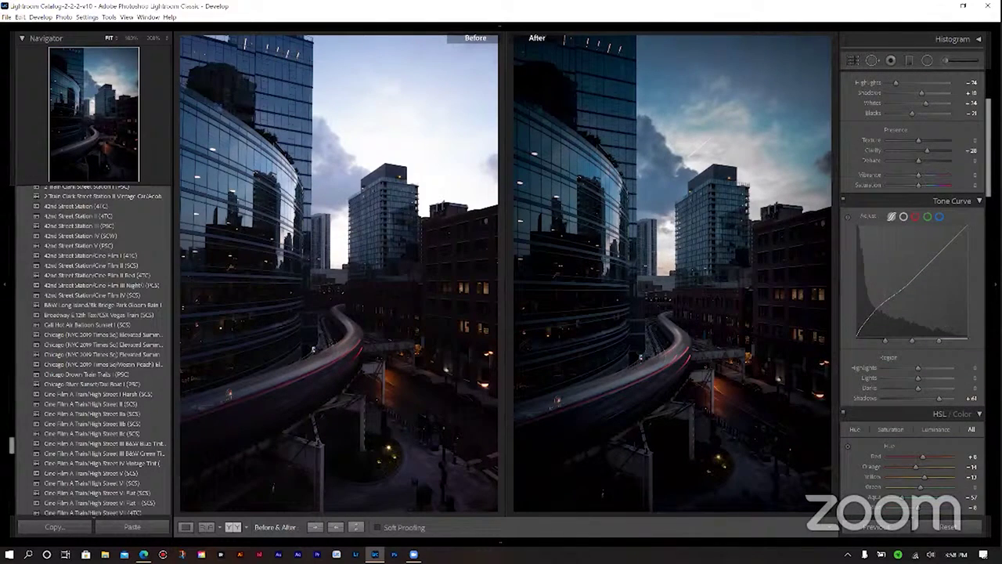
left_click(903, 216)
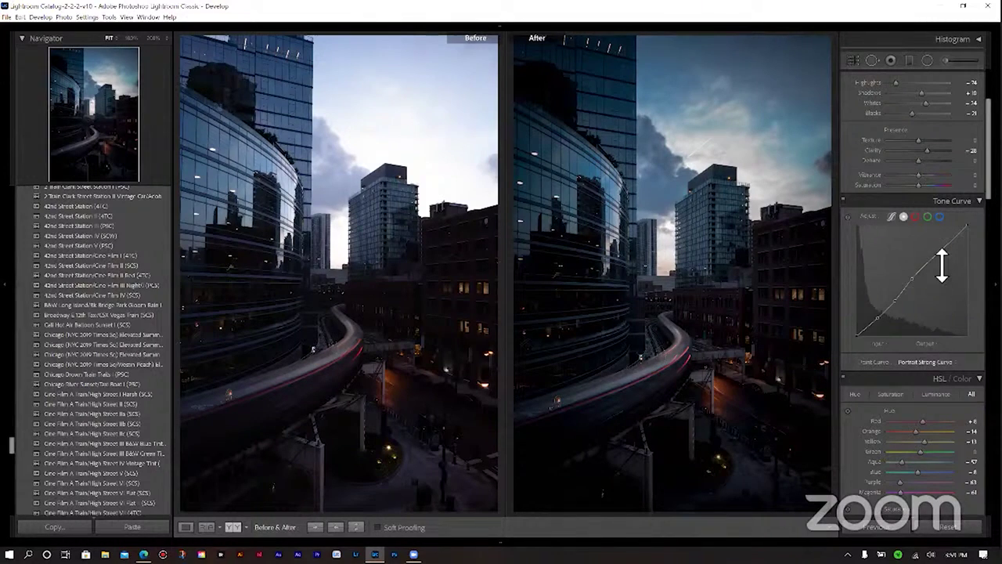
left_click(941, 265)
Try the 4 Train Curve as the point curve and undo it.
left_click(909, 363)
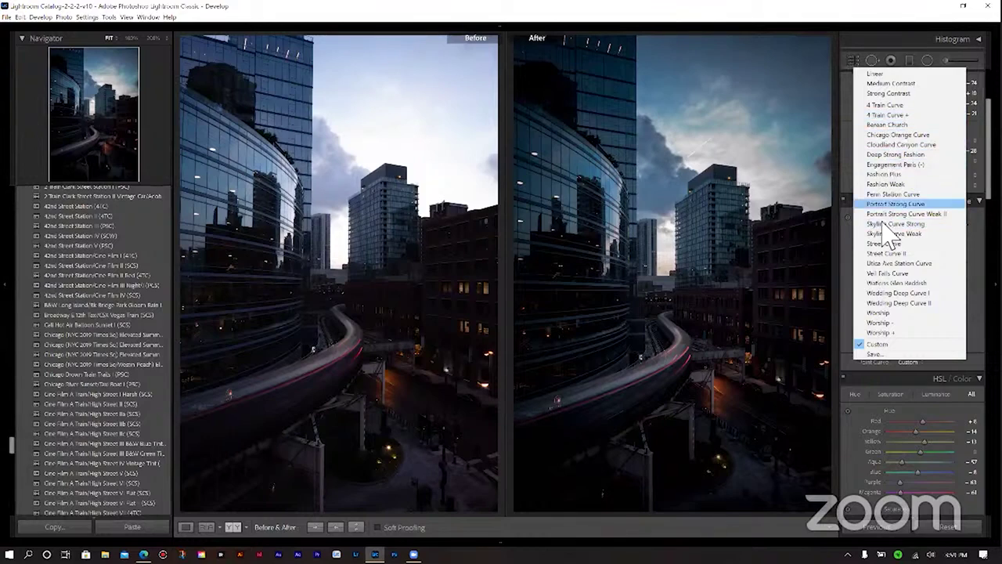
left_click(890, 106)
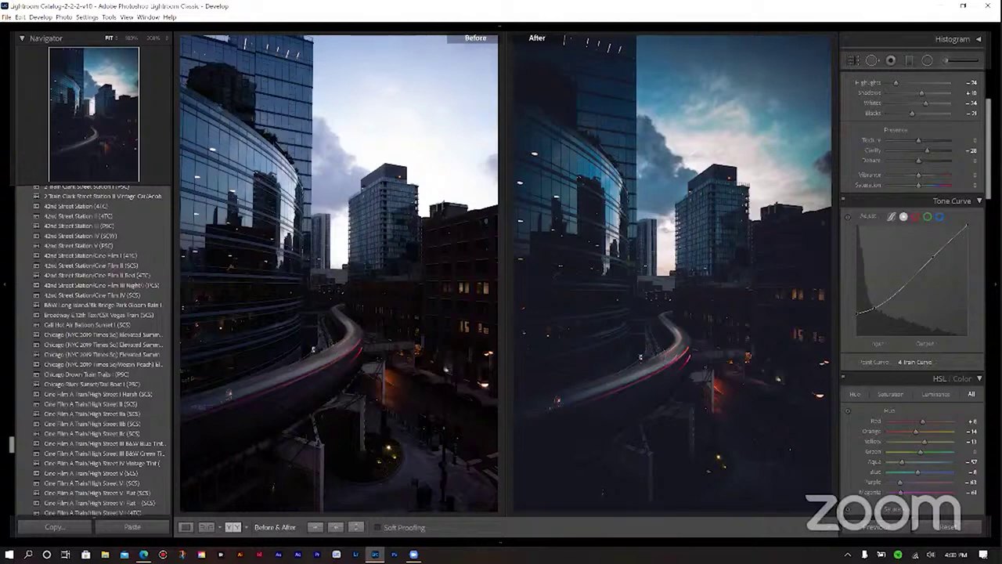
key("ctrl+z")
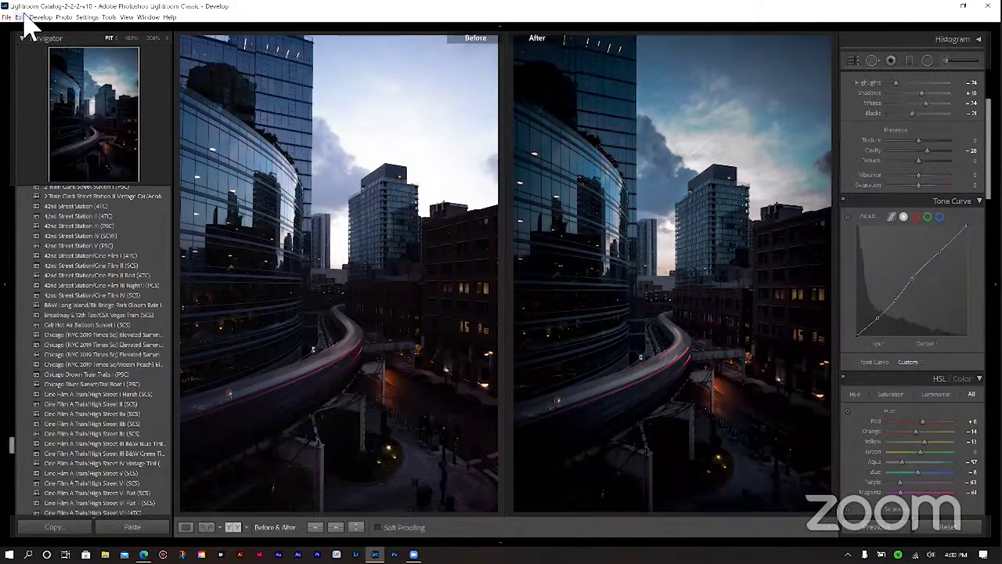
Draft a new develop preset named "Chicago Elevated Blue Tone I (PSC)", look through the available preset groups, and cancel the preset.
left_click(38, 17)
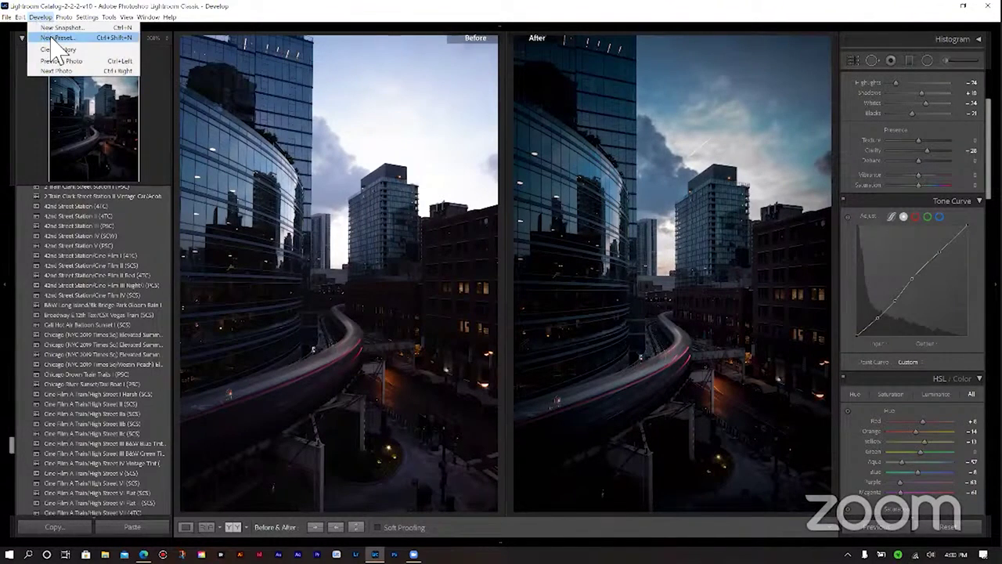
left_click(54, 38)
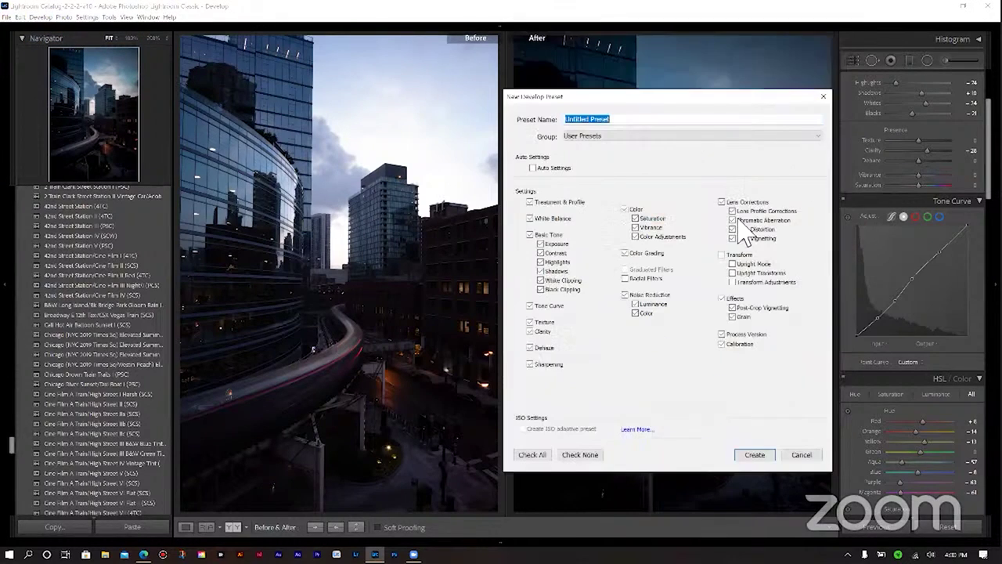
left_click(666, 135)
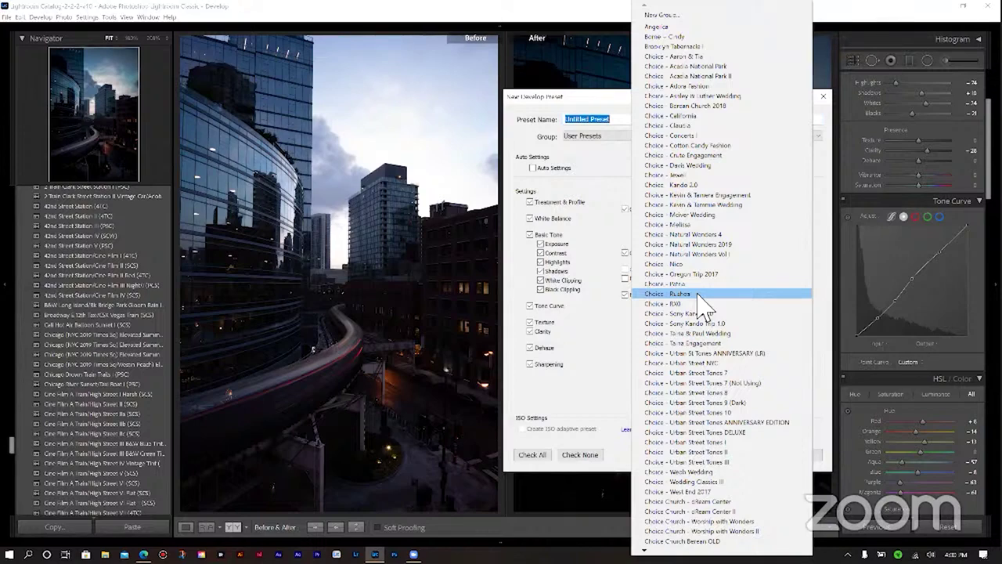
left_click(605, 133)
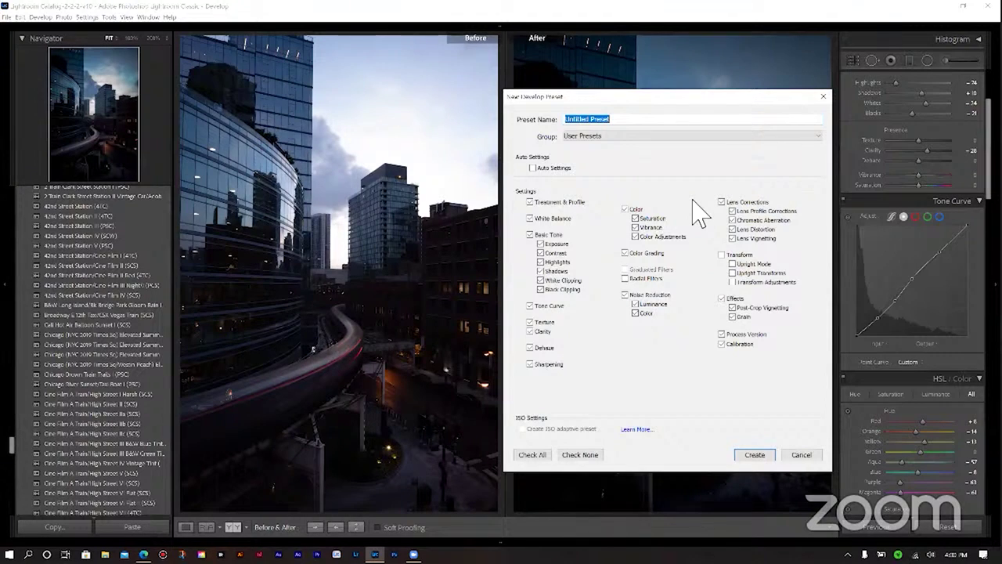
type("C")
key("BackSpace")
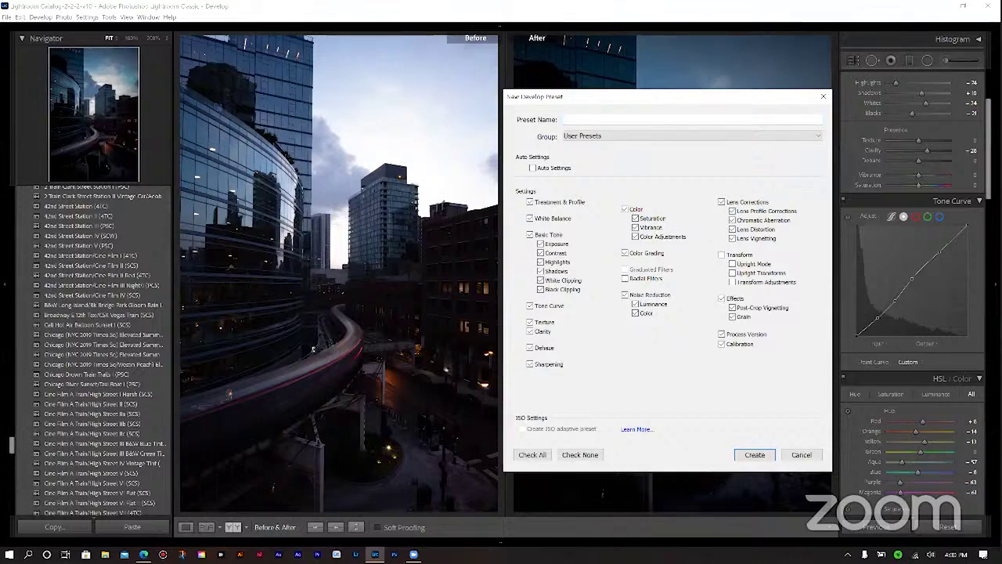
type("Chicago Elevated Blue Tone")
type("I")
type("(")
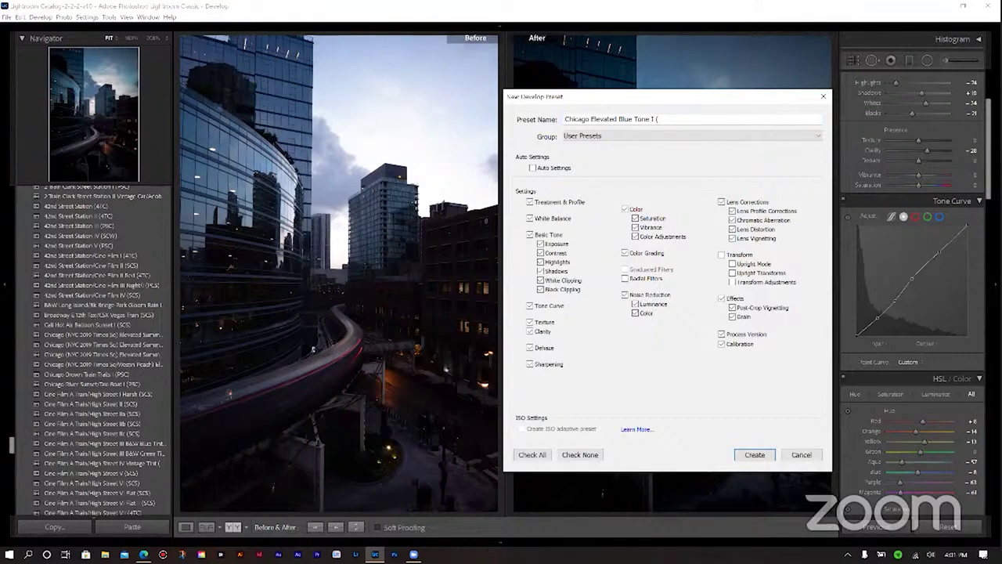
type("PSC")
left_click(813, 454)
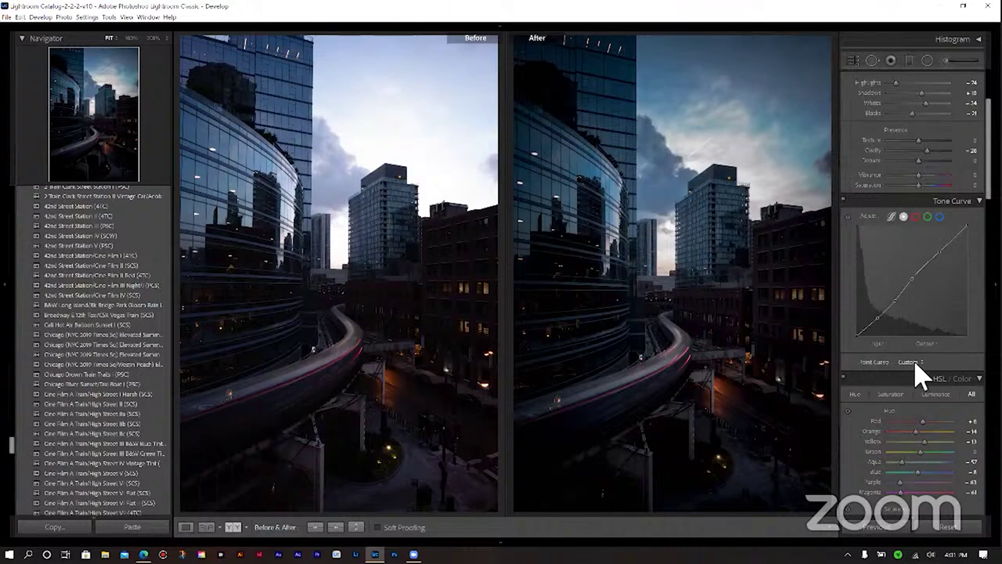
Apply the 4 Train Curve to the cityscape as its point curve.
left_click(912, 363)
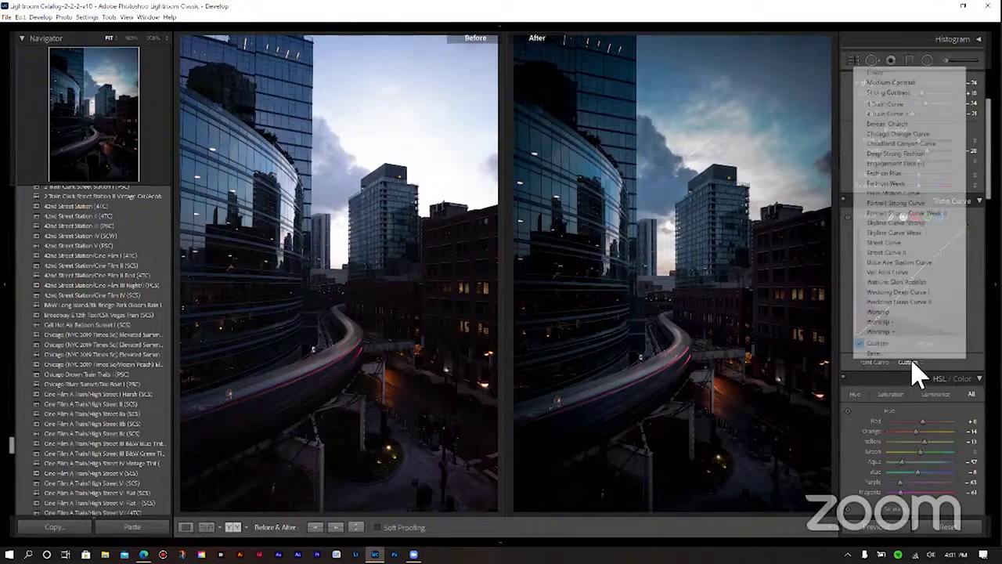
left_click(895, 104)
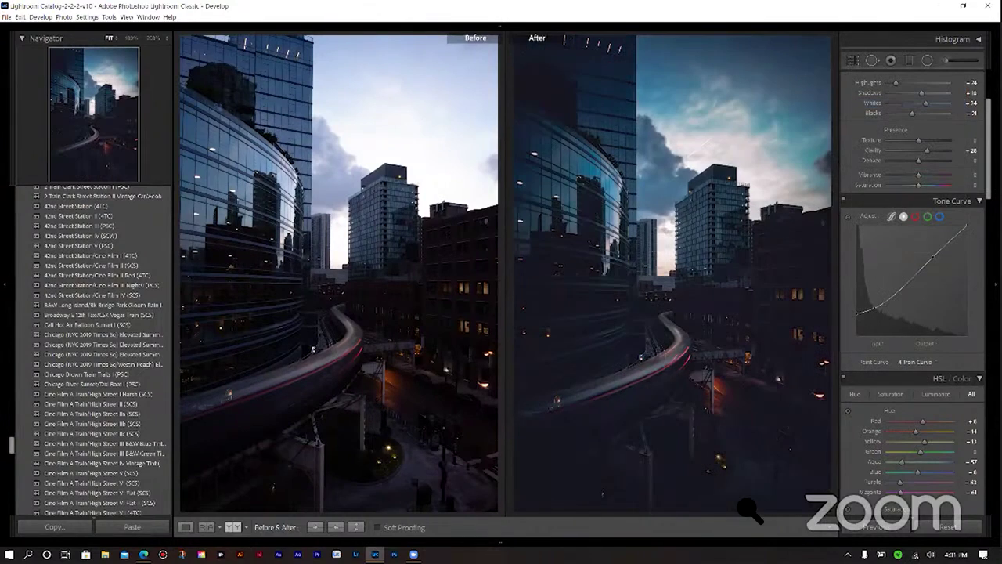
Draft a new develop preset named "Chicago Elevated Blue Tone II (4TC)" with the current settings, and cancel it.
left_click(41, 17)
left_click(59, 38)
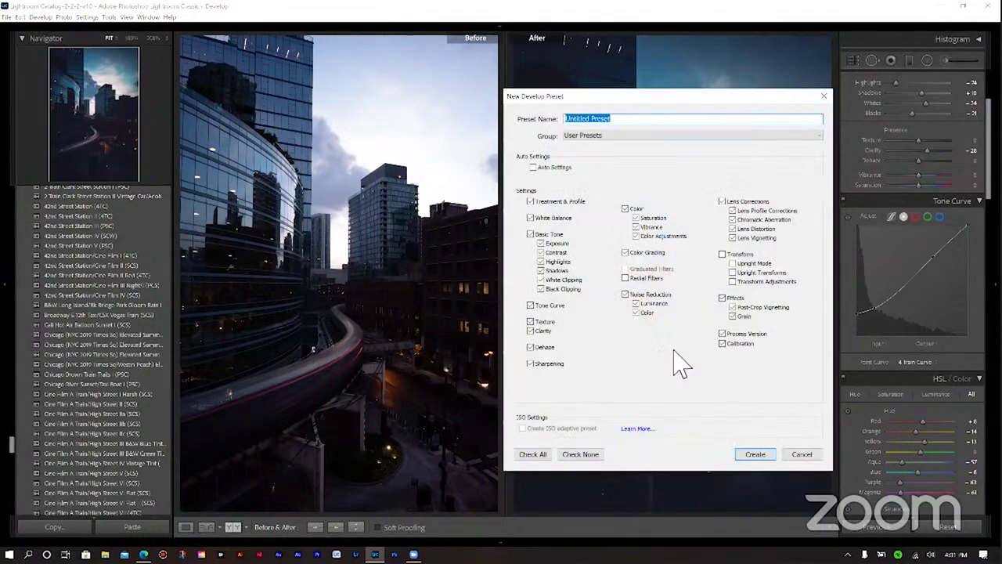
type("Chicago Elevated")
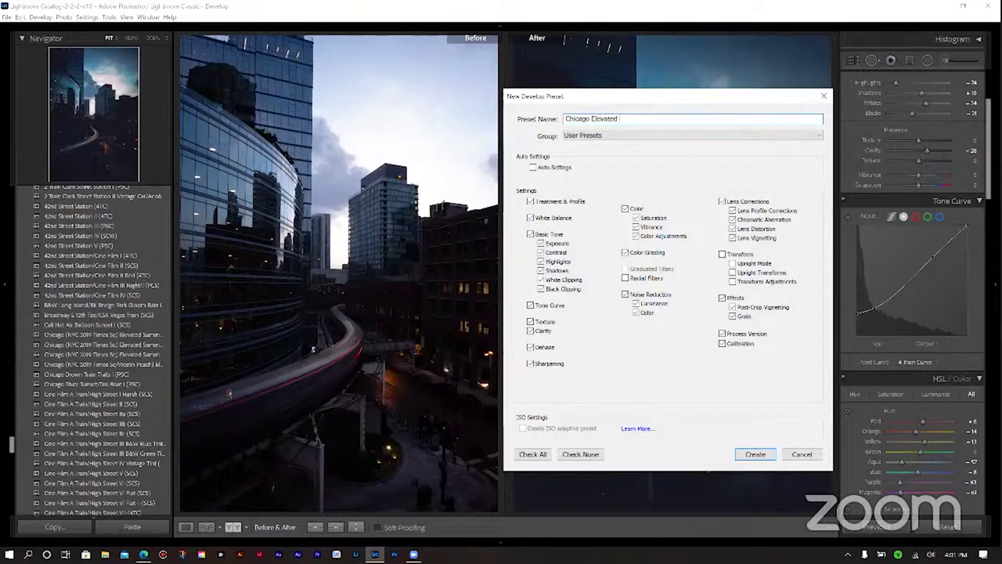
type(" Blue Tone II (4TC")
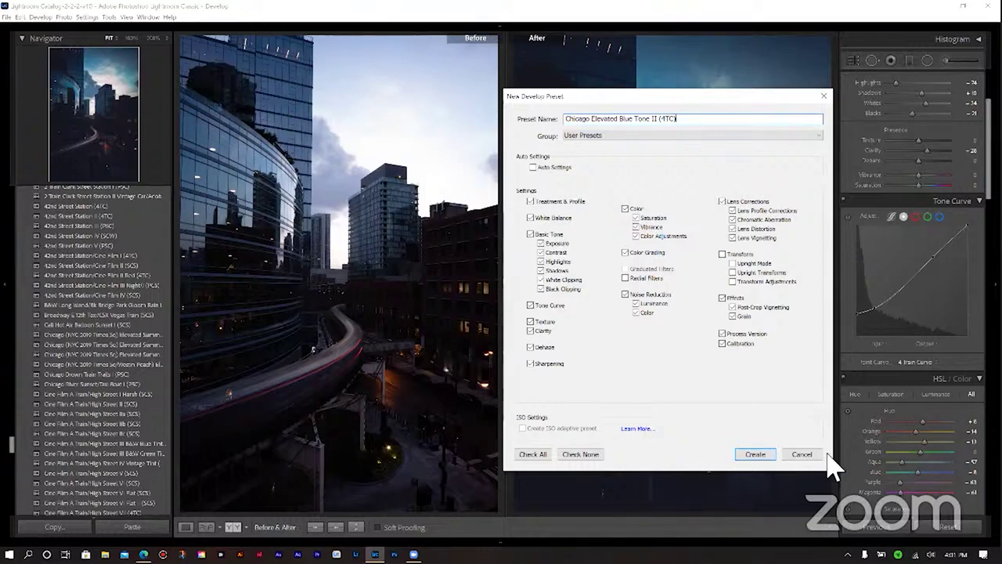
left_click(803, 455)
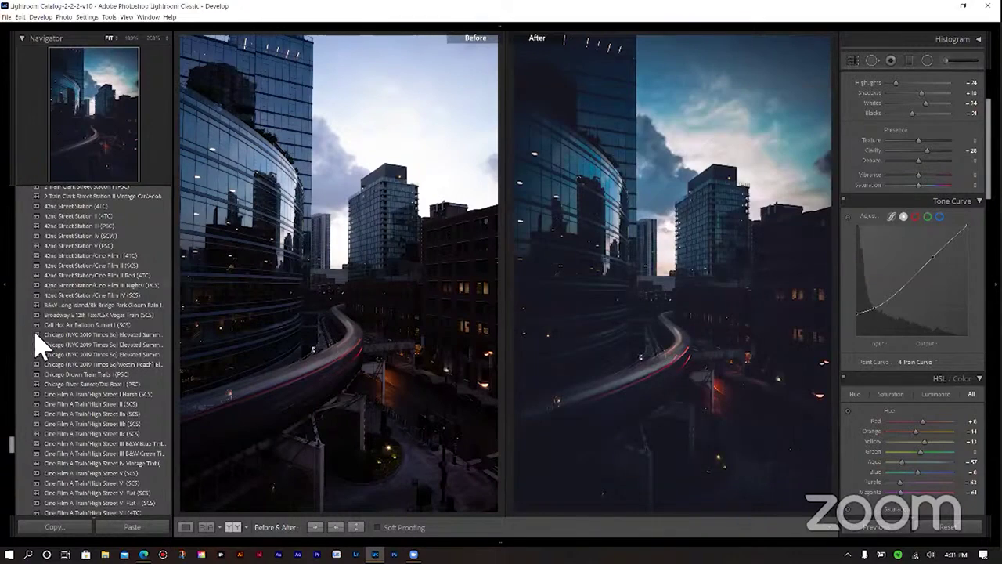
Look through the saved preset groups, preview the 42nd Street Station IV (SCW) preset on the cityscape, and review the remaining develop settings.
mouse_move(11, 444)
left_mouse_down()
mouse_move(11, 433)
mouse_move(11, 476)
mouse_move(18, 447)
left_mouse_up()
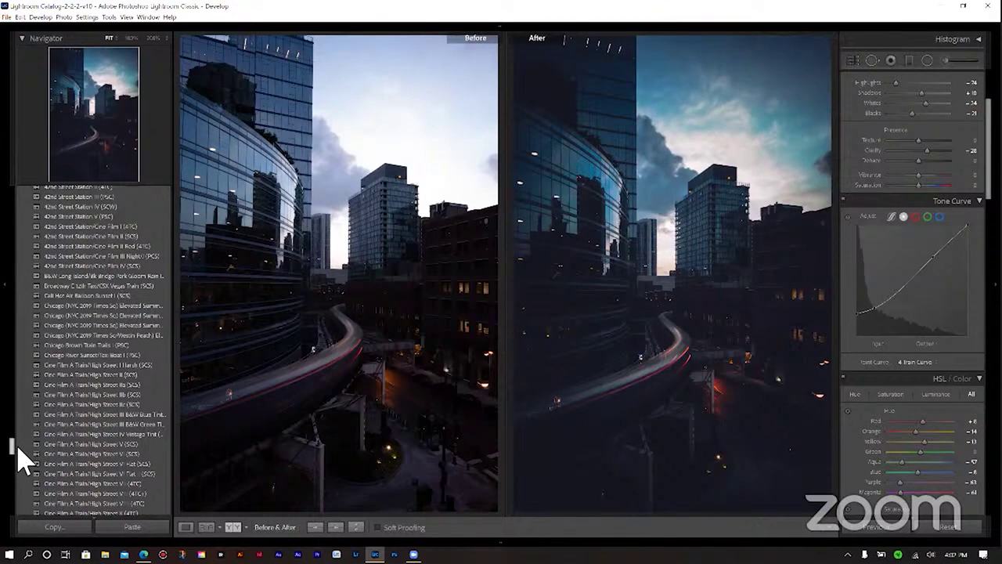
left_click_drag(17, 450, 33, 429)
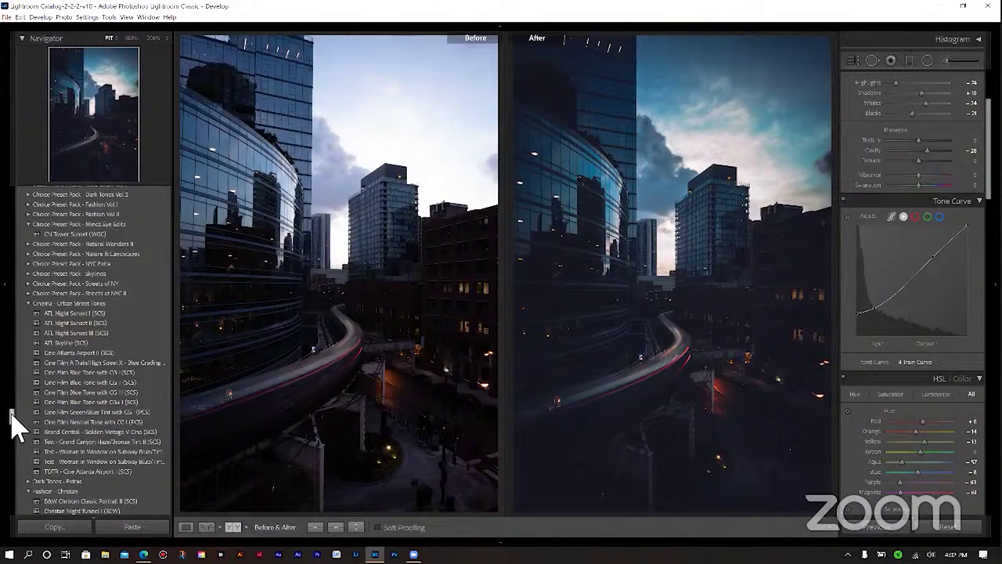
left_click_drag(11, 416, 13, 444)
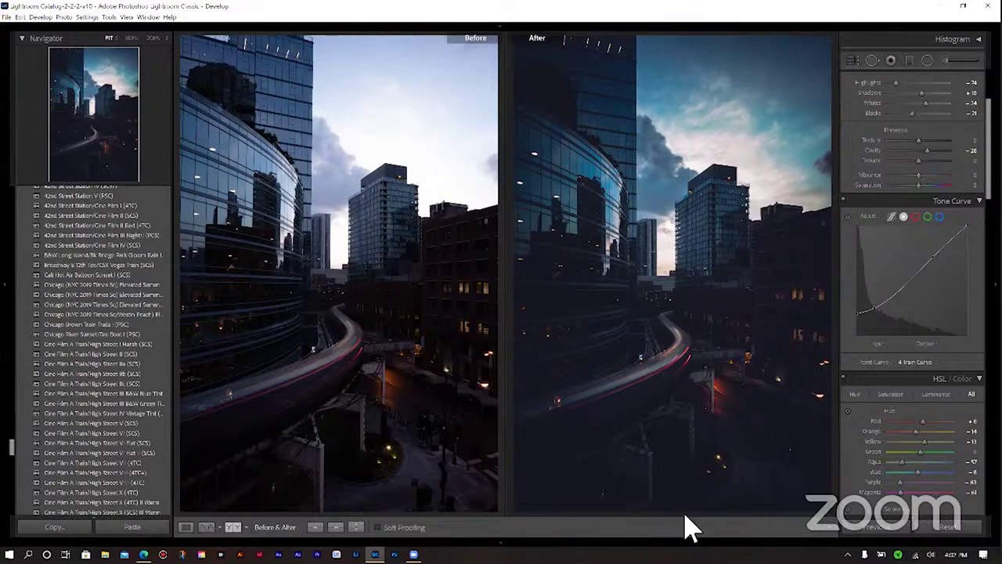
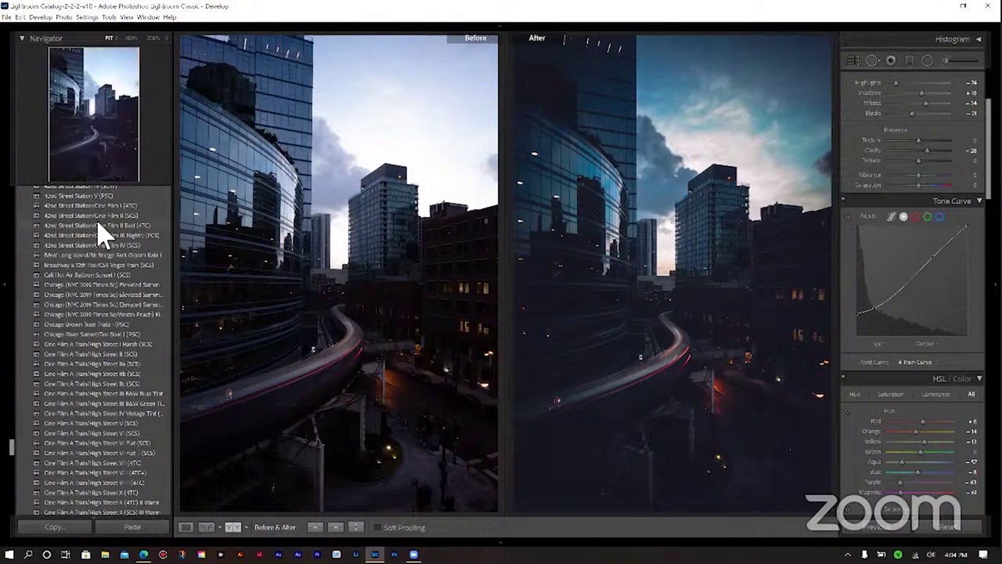
scroll(94, 307, "up", 5)
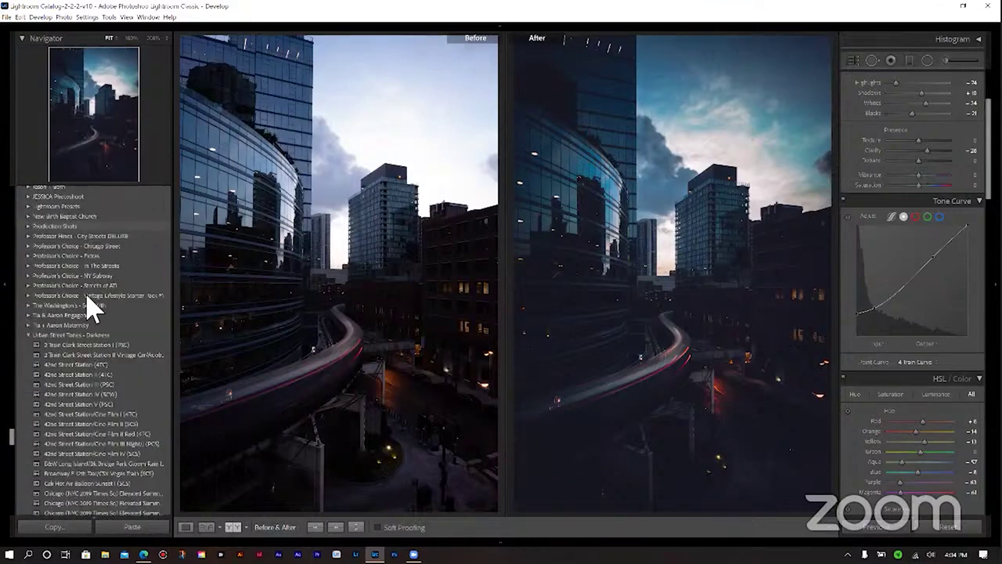
left_click(96, 394)
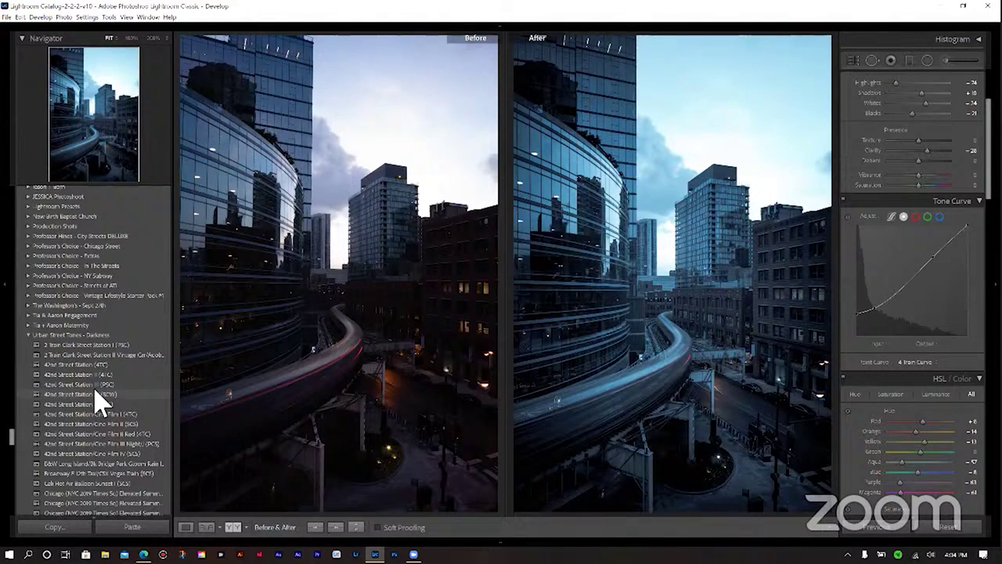
left_click(95, 394)
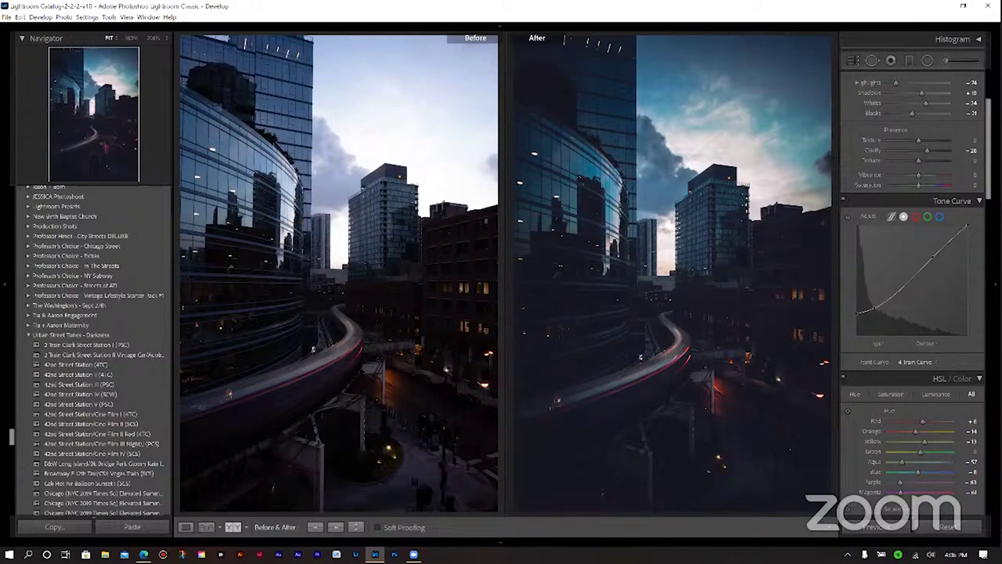
scroll(916, 290, "down", 15)
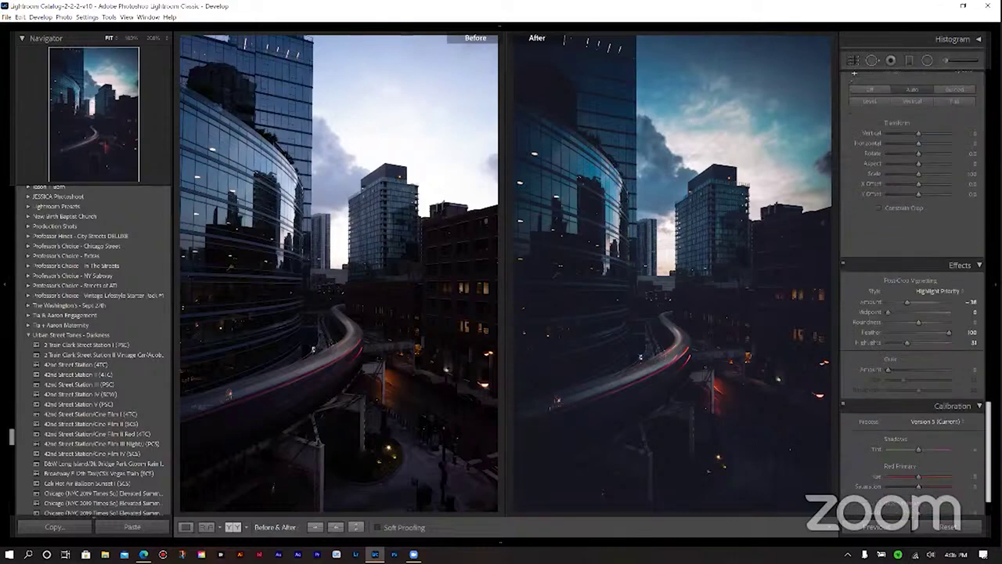
Open the ALA06181 photo of the blonde woman on the subway and leave the before-and-after comparison for the single-image view.
scroll(846, 480, "down", 3)
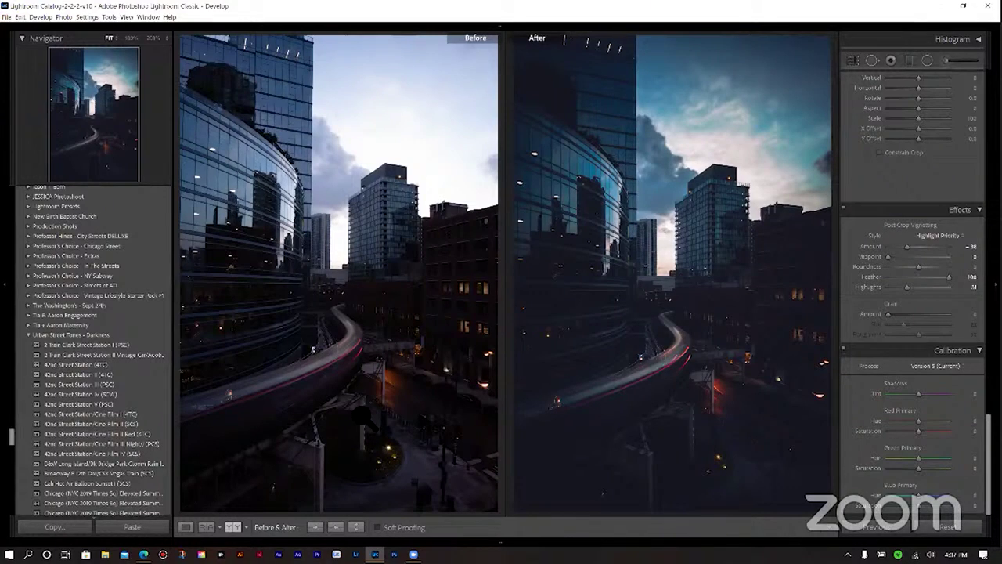
left_click(501, 540)
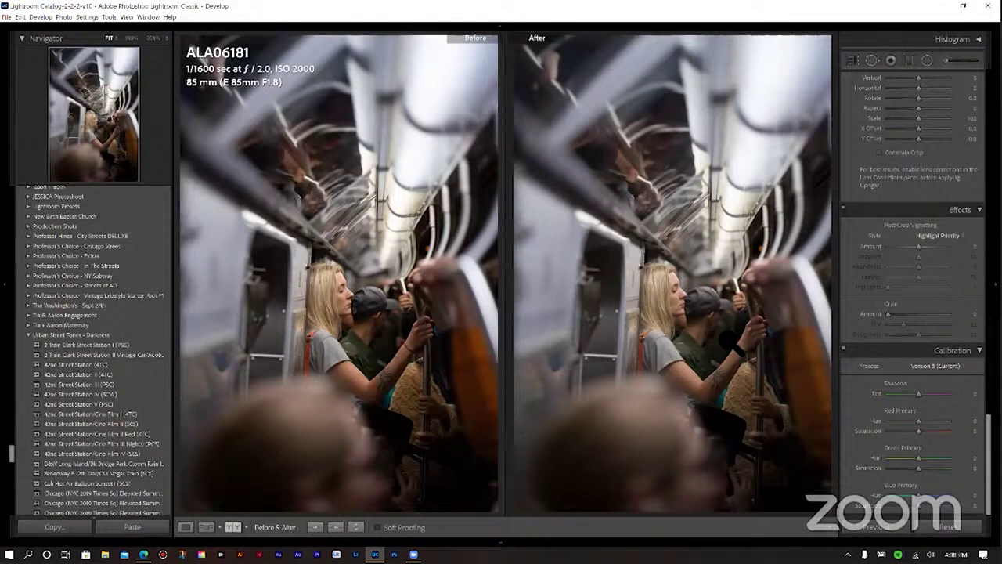
key("y")
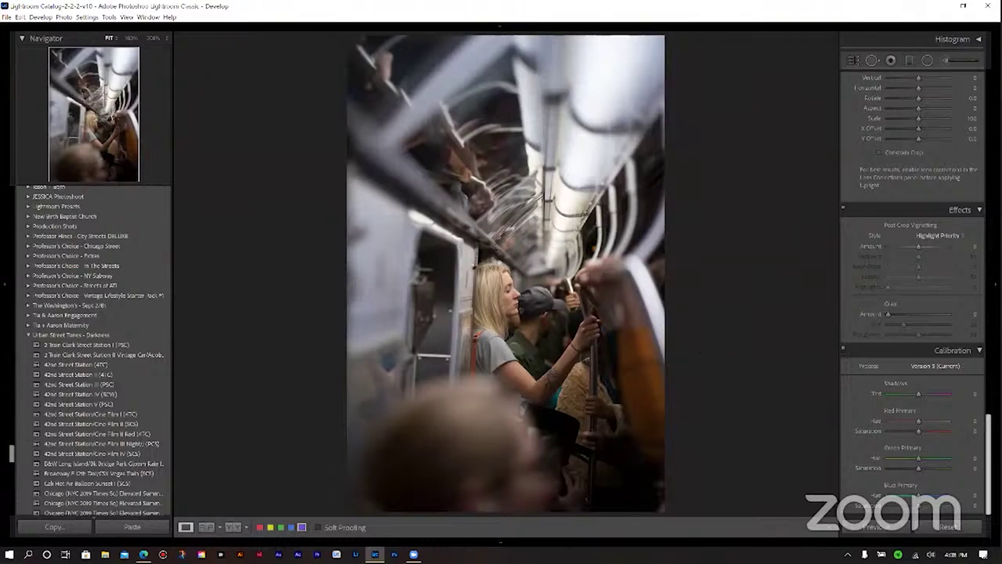
Set the subway photo's white balance to a temperature of 3300 and a tint of +15.
scroll(913, 298, "up", 10)
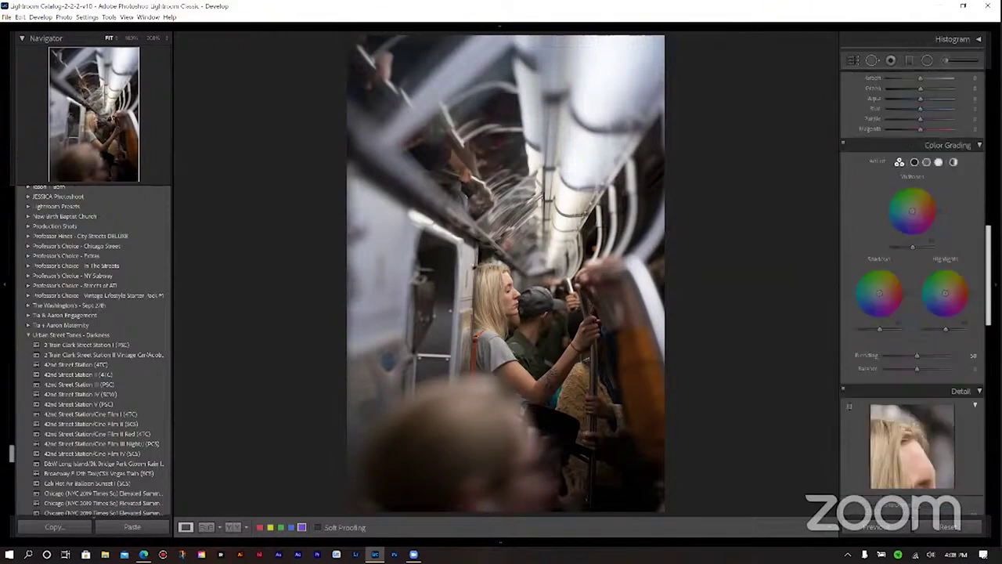
scroll(912, 298, "up", 4)
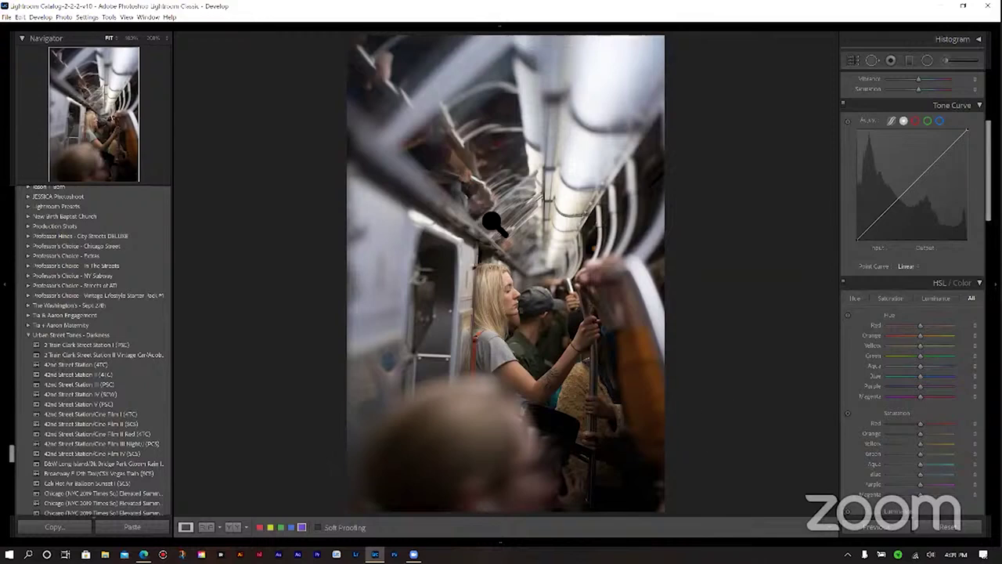
left_click_drag(571, 386, 572, 507)
left_click_drag(988, 172, 988, 120)
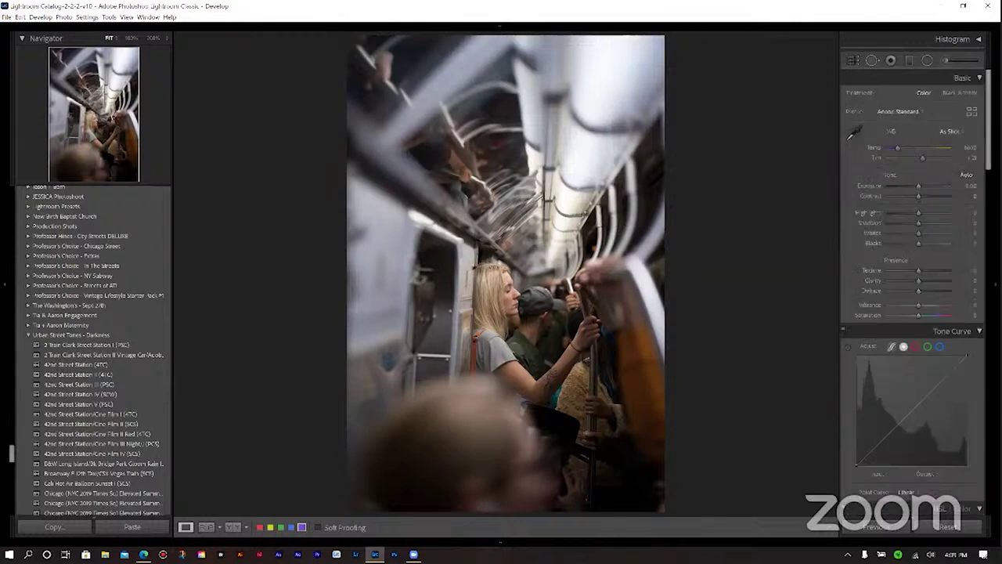
left_click(895, 148)
left_click_drag(896, 148, 896, 148)
left_click(970, 148)
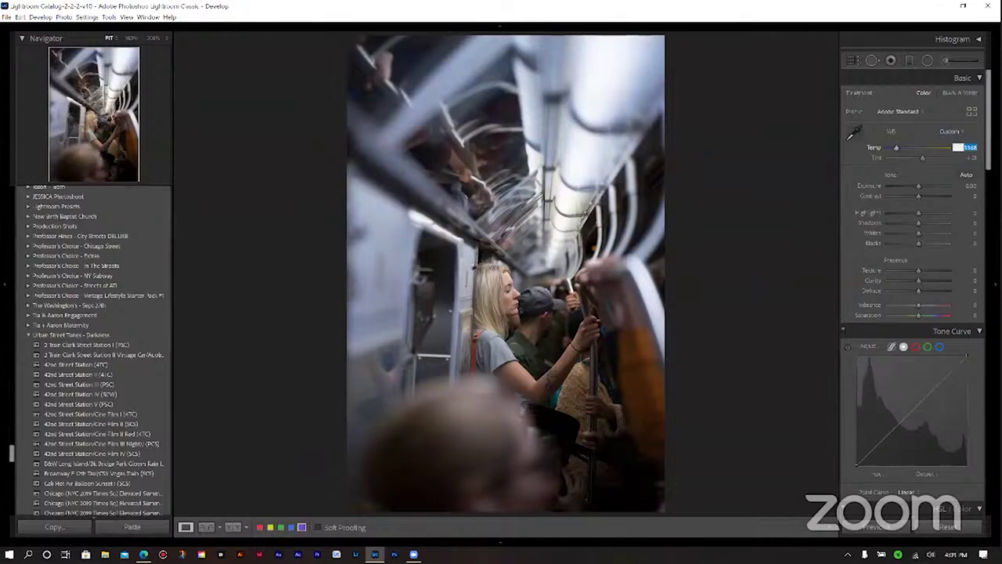
type("3300")
key("Return")
left_click_drag(924, 167, 922, 167)
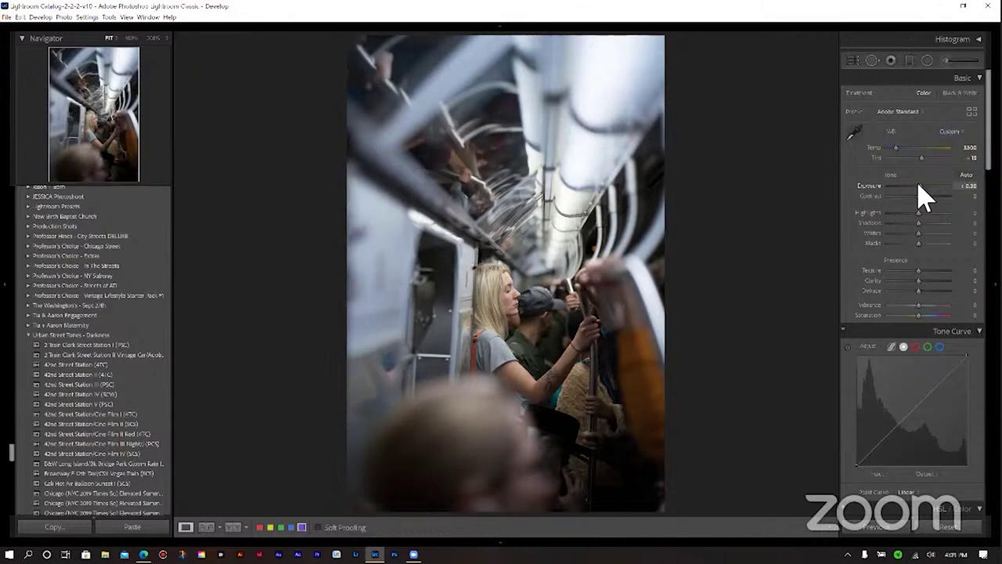
Set exposure to +0.43, contrast -8, highlights -31, shadows +21, whites +15, blacks -30, texture +18 and clarity +13.
left_click_drag(924, 197, 926, 202)
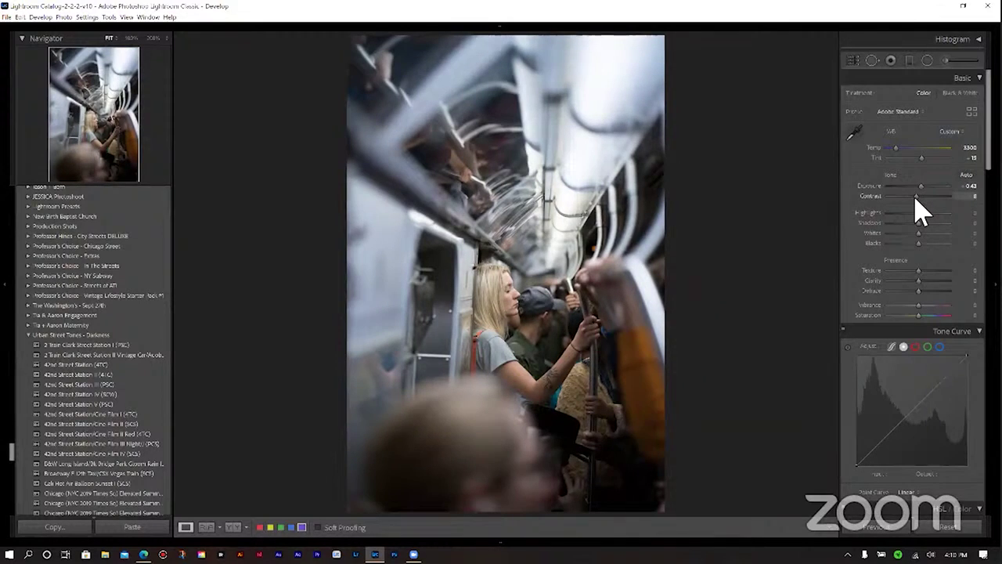
left_click_drag(916, 212, 910, 212)
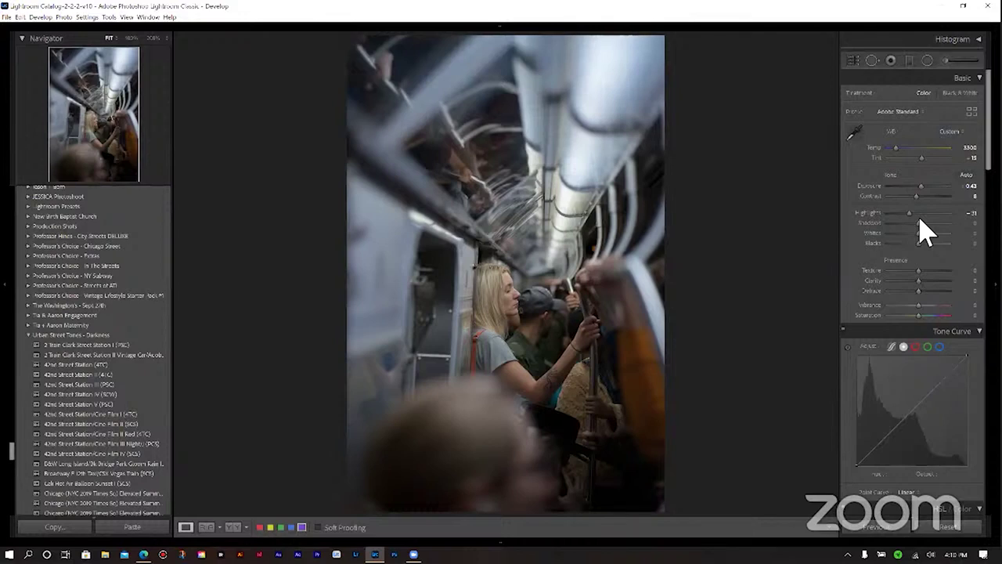
left_click_drag(921, 221, 909, 243)
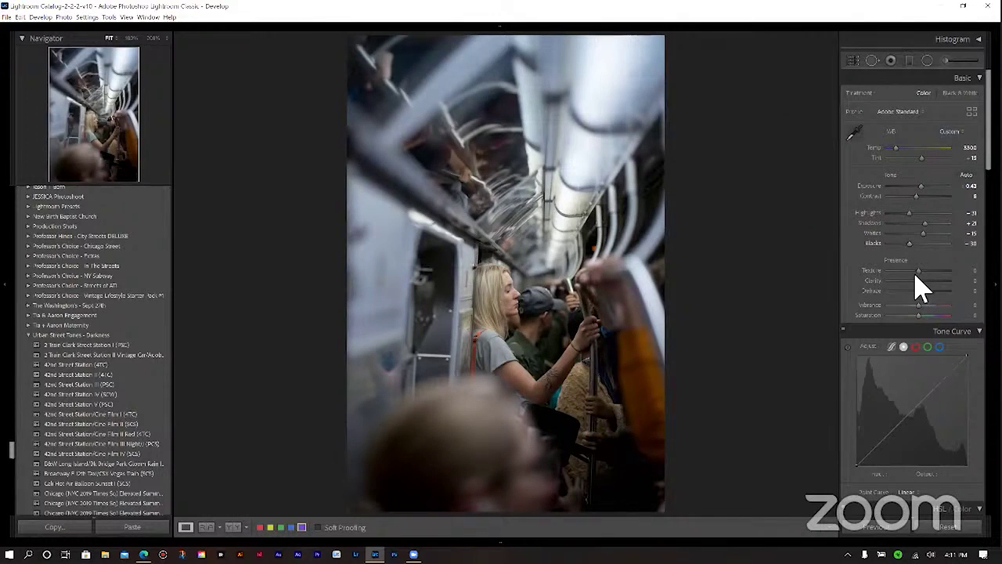
left_click_drag(916, 268, 921, 280)
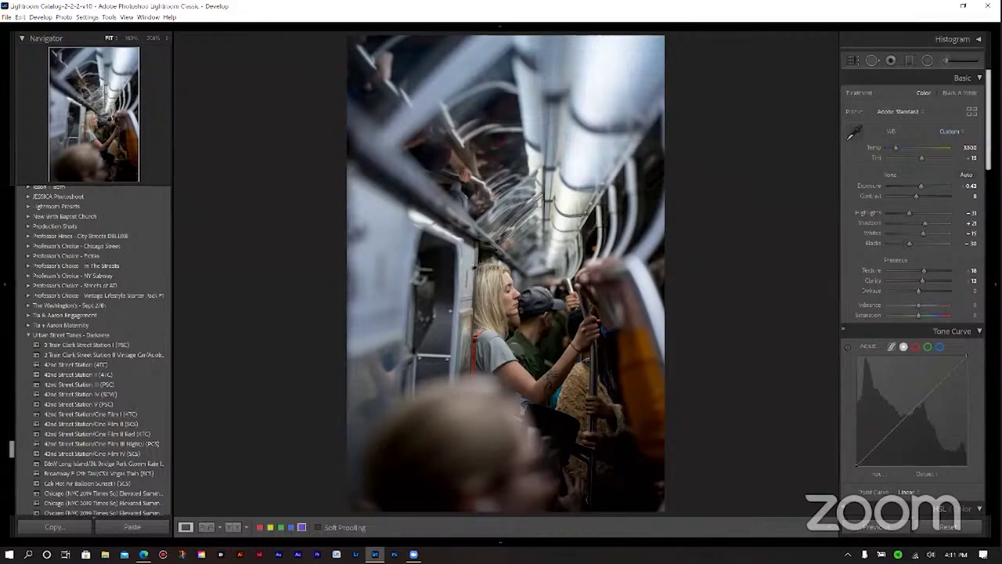
Apply the Skyline Curve Strong to the subway photo as its point curve.
scroll(913, 290, "down", 3)
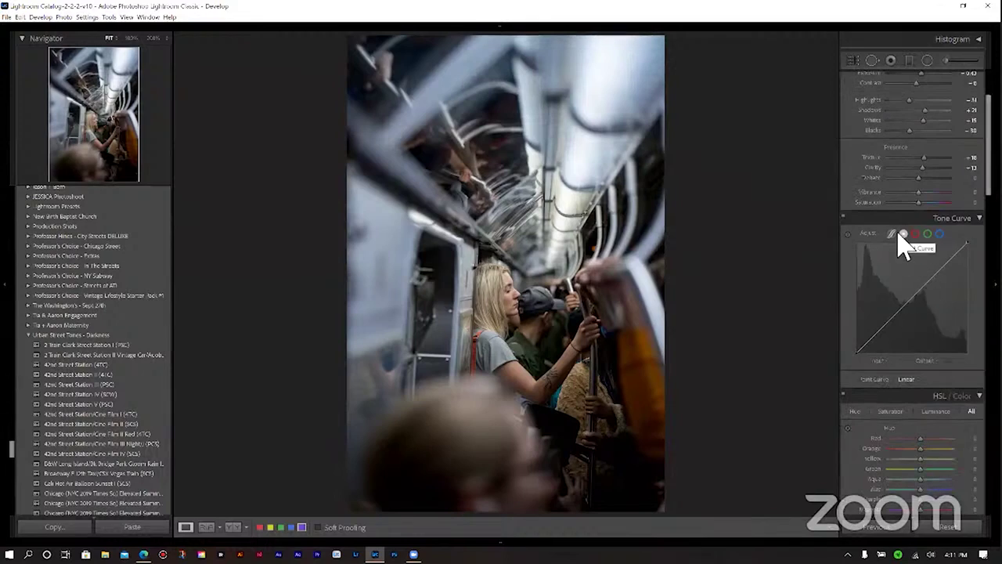
left_click(907, 379)
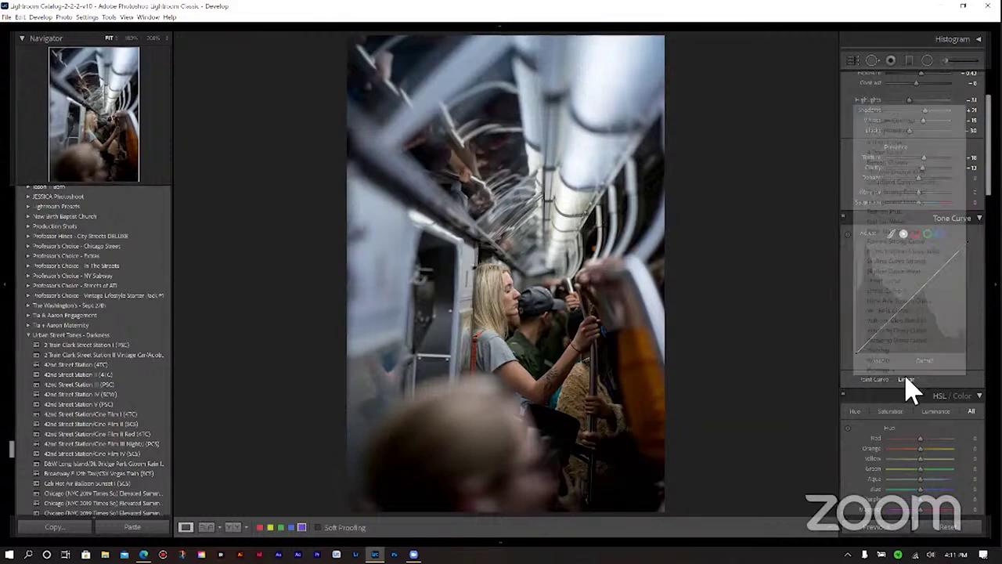
left_click(911, 263)
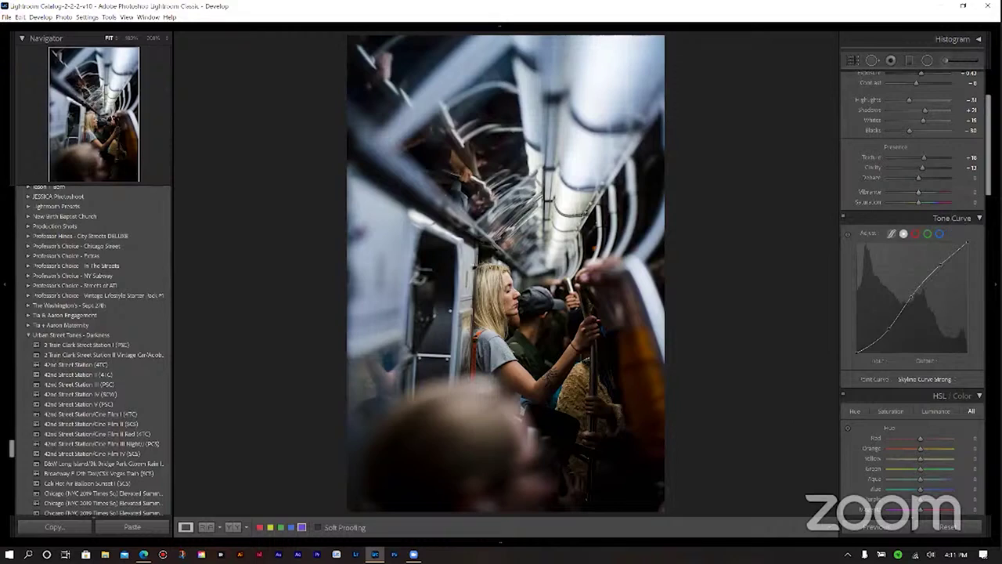
In the parametric tone curve, set shadows to +100 and darks to -3, lower the shadow split and raise the midtone split slightly.
left_click(892, 234)
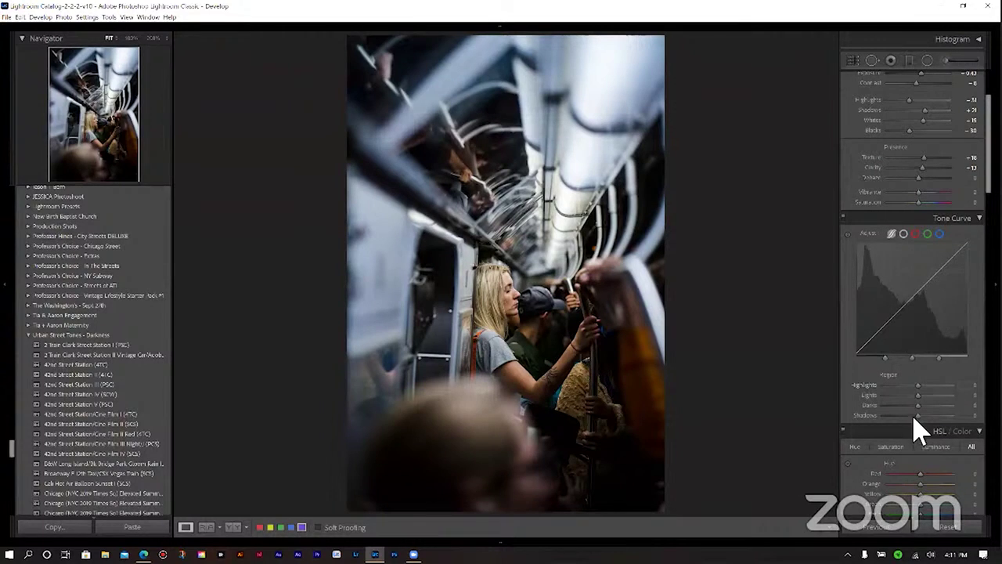
left_click_drag(918, 415, 952, 415)
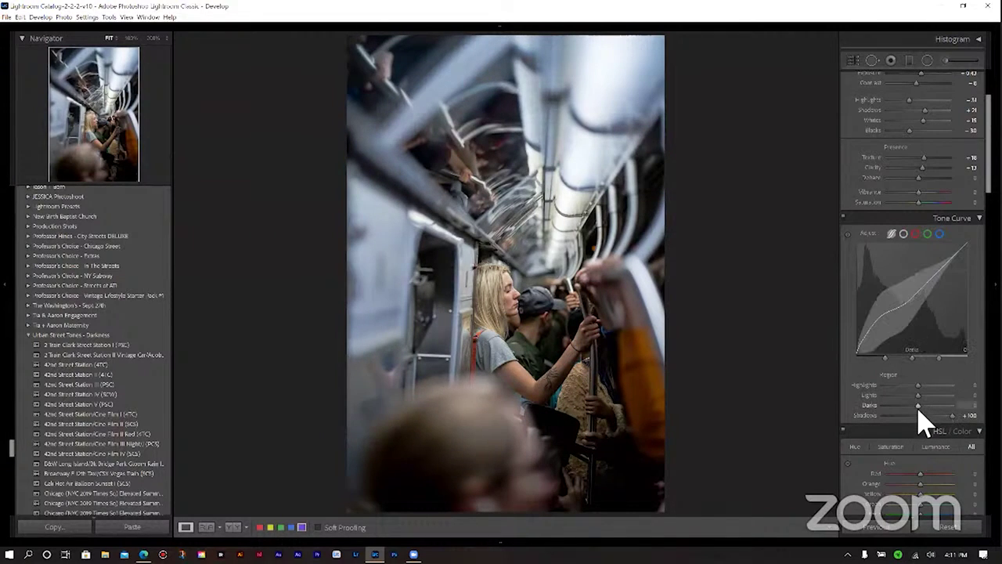
left_click_drag(918, 405, 915, 405)
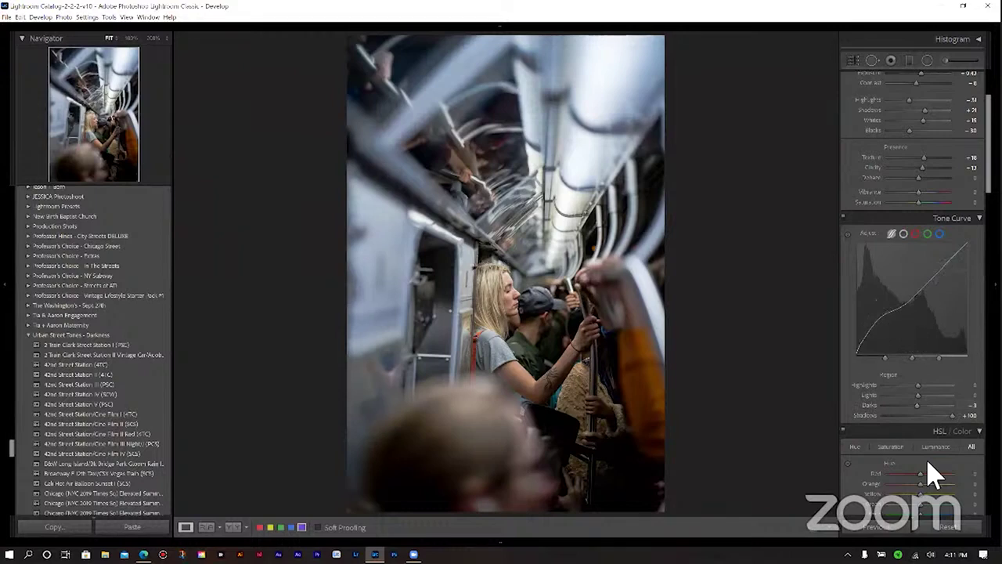
left_click_drag(884, 362, 875, 363)
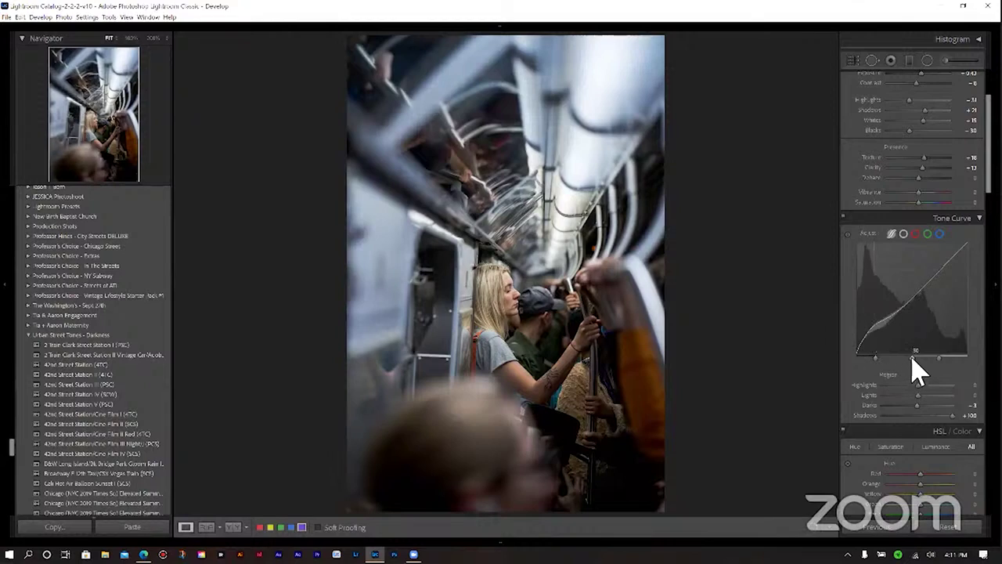
left_click_drag(914, 358, 919, 358)
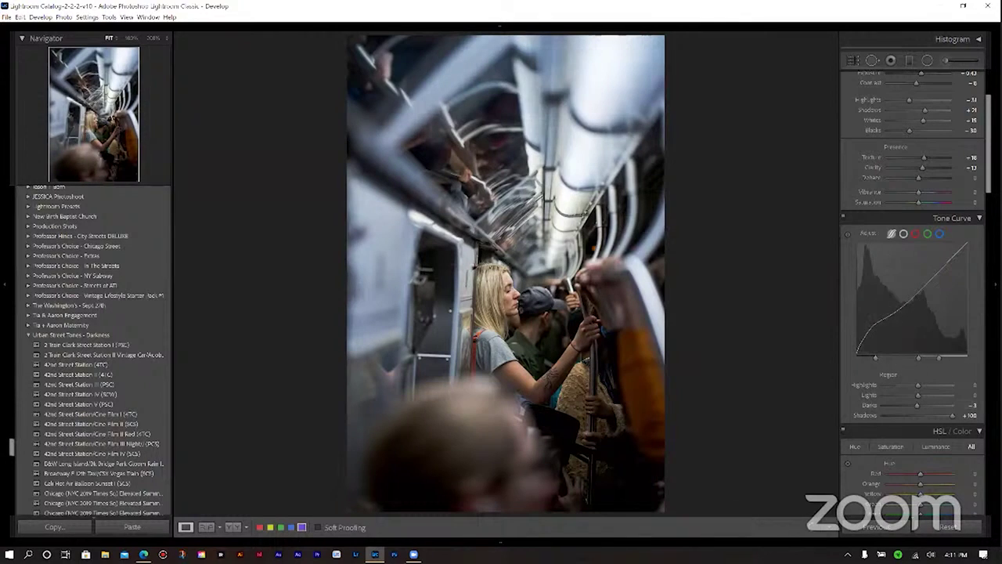
Shift the color hues to red +21, orange +6, green +14, aqua +100, blue -25, purple +5 and magenta +26.
scroll(912, 290, "down", 5)
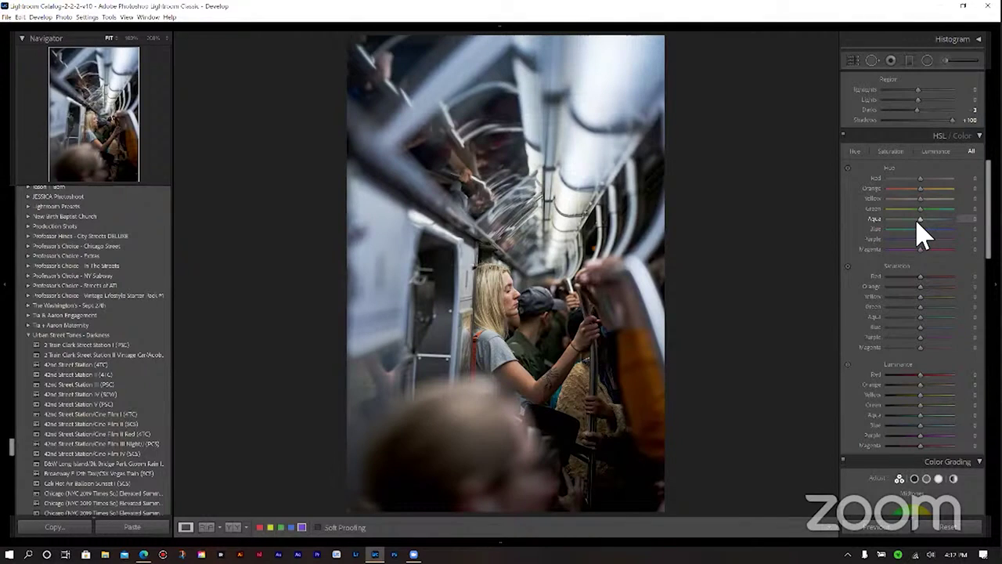
left_click_drag(947, 223, 957, 223)
mouse_move(923, 229)
left_mouse_down()
mouse_move(867, 236)
mouse_move(909, 229)
left_mouse_up()
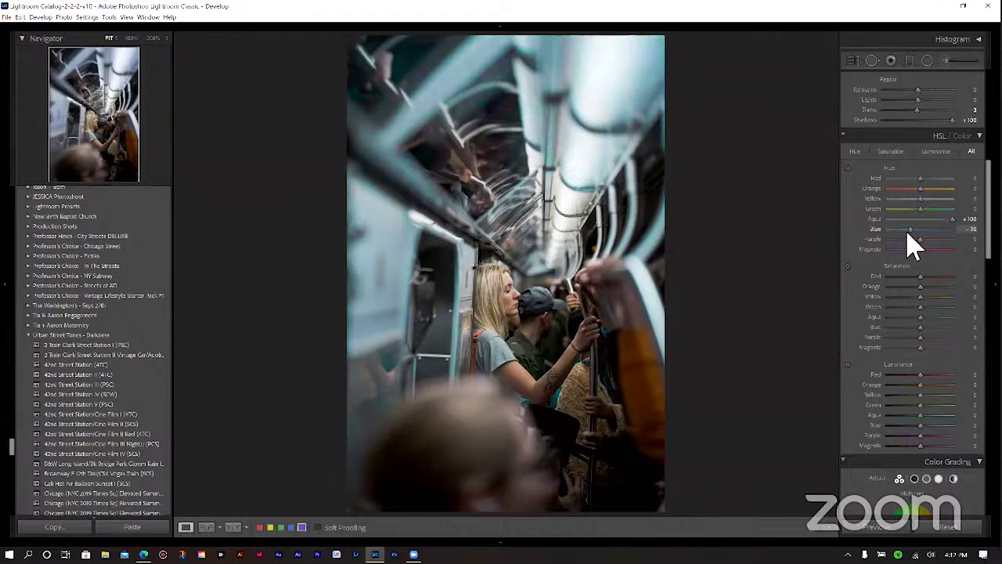
left_click_drag(909, 232, 911, 232)
left_click(926, 178)
left_click_drag(925, 189, 918, 190)
left_click_drag(919, 208, 923, 207)
left_click_drag(918, 248, 924, 250)
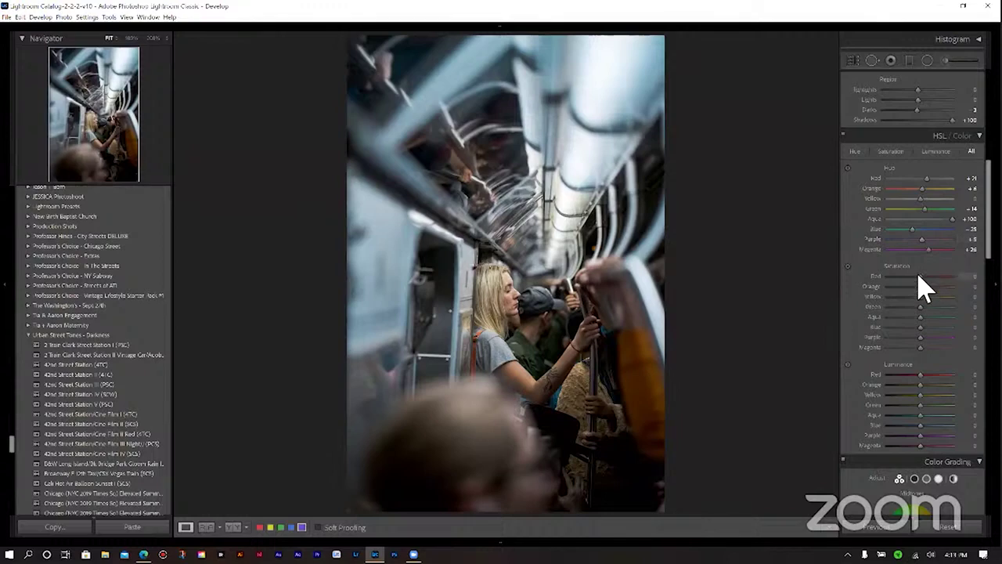
Adjust the color saturation to red +12, green +31 and blue -26.
left_click_drag(919, 277, 923, 278)
left_click_drag(917, 318, 929, 313)
left_click_drag(919, 327, 909, 324)
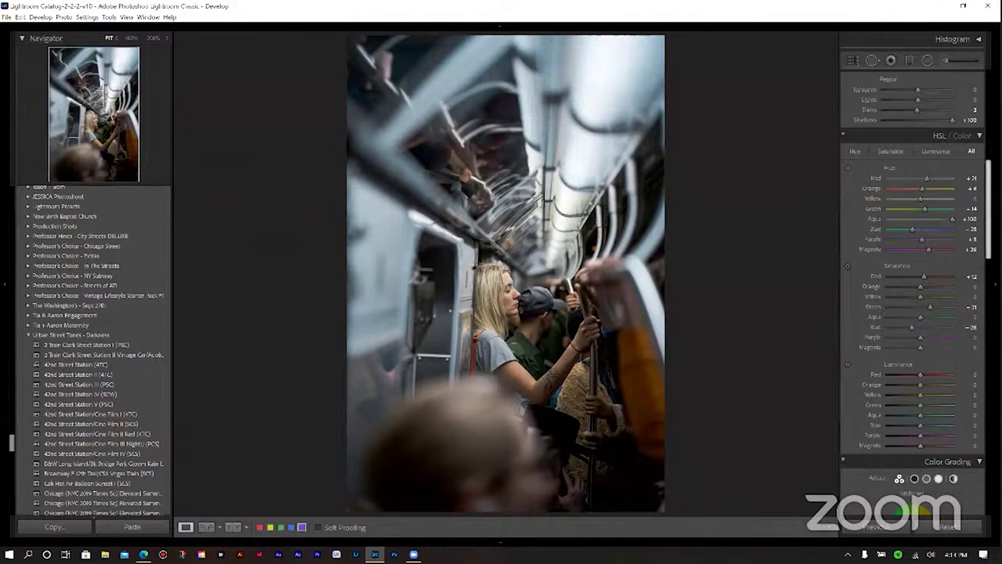
Adjust the color luminance to red +51, orange +44 and green +15.
scroll(912, 313, "down", 2)
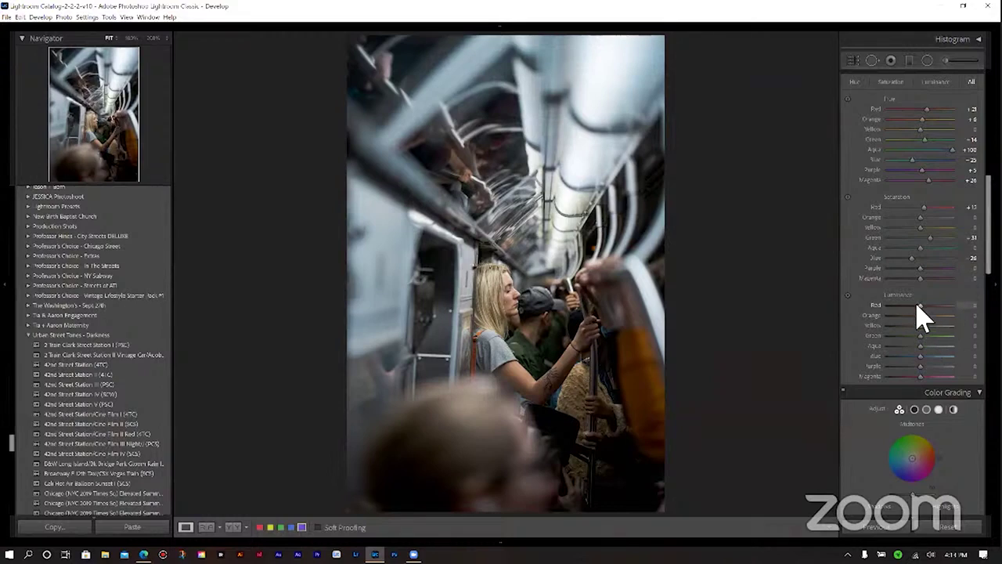
left_click_drag(925, 306, 858, 329)
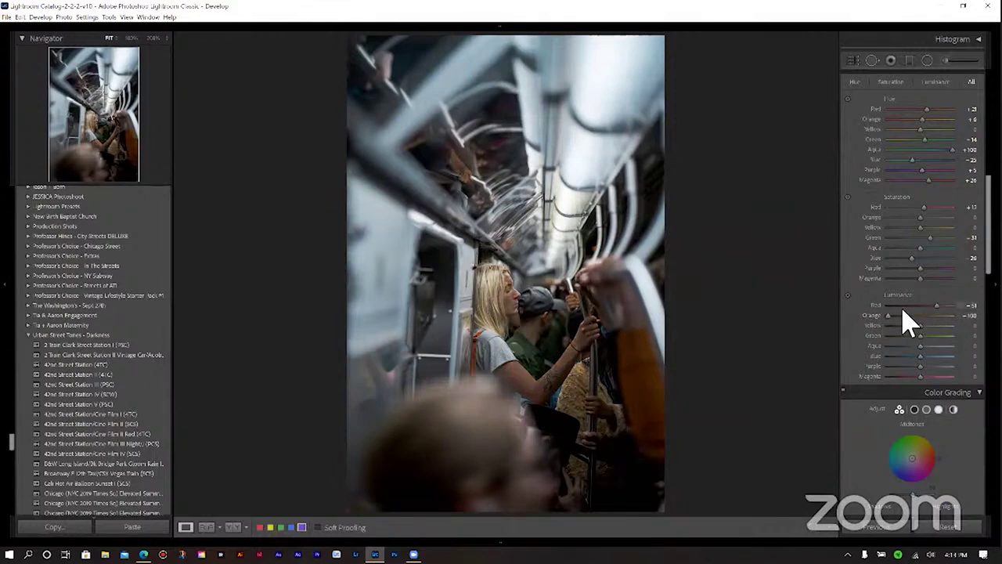
left_click_drag(895, 327, 932, 318)
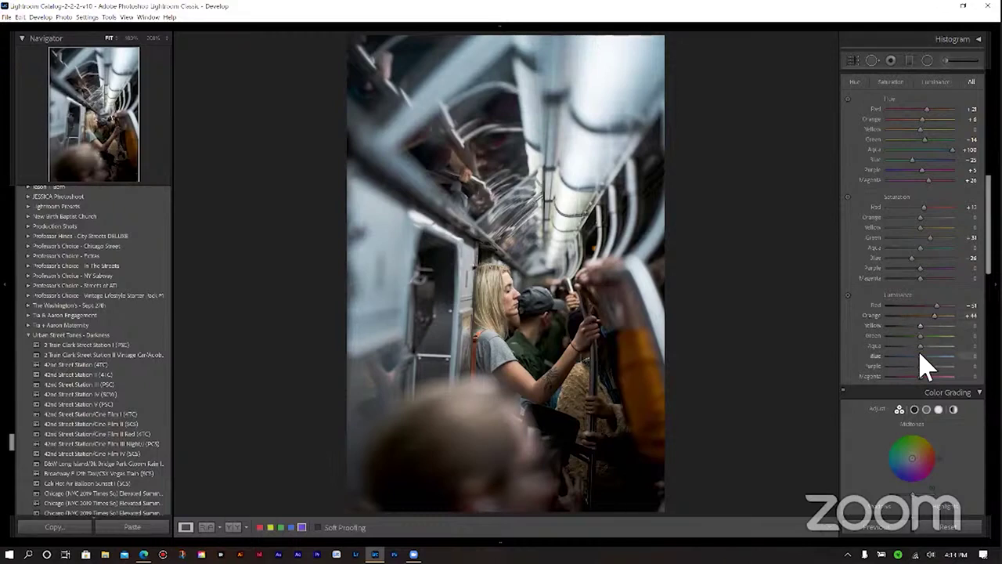
scroll(924, 336, "down", 3)
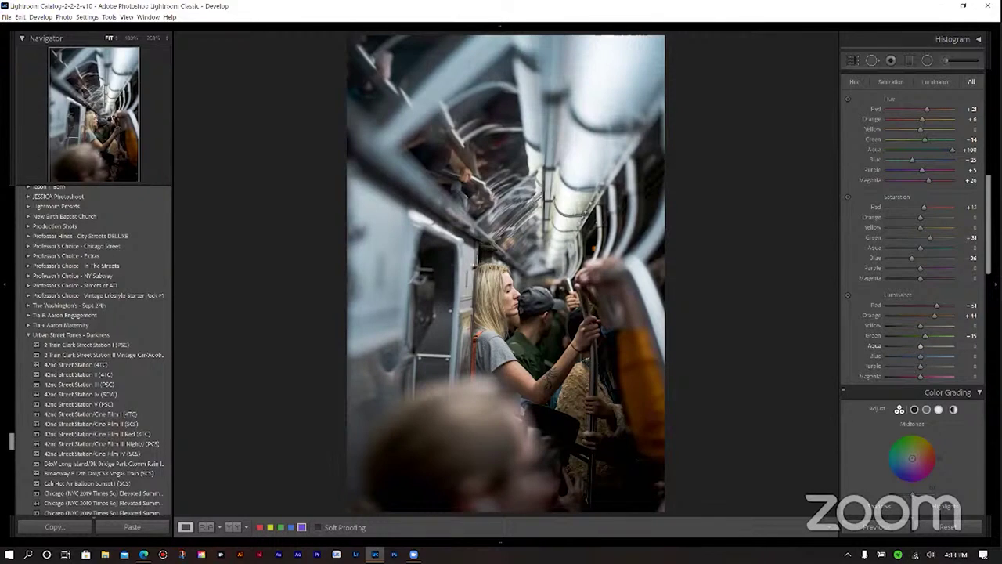
Color grade the photo with blending at 100, shadows at hue 145 and saturation 7, and highlights at hue 142 and saturation 5.
scroll(916, 295, "down", 5)
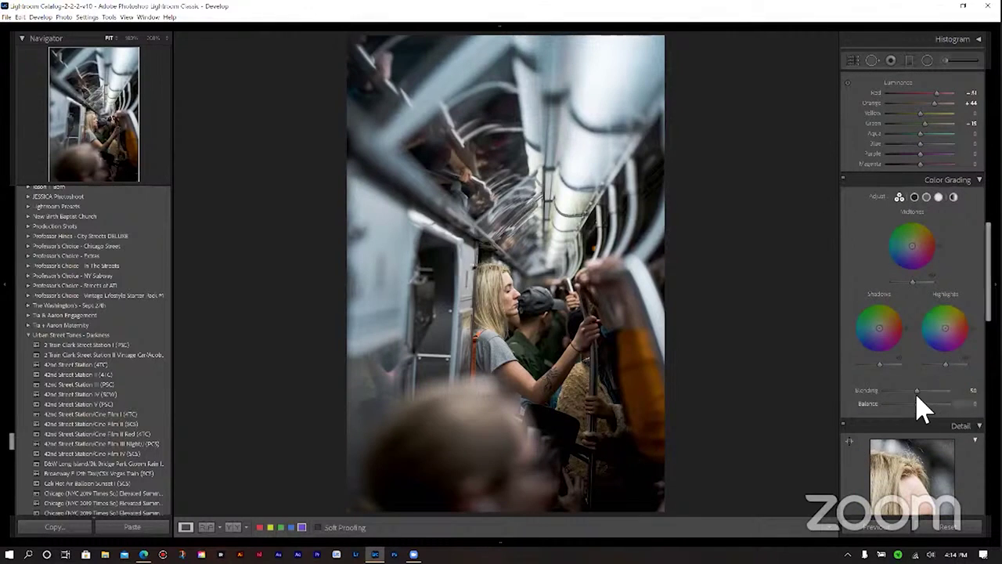
left_click_drag(917, 392, 956, 393)
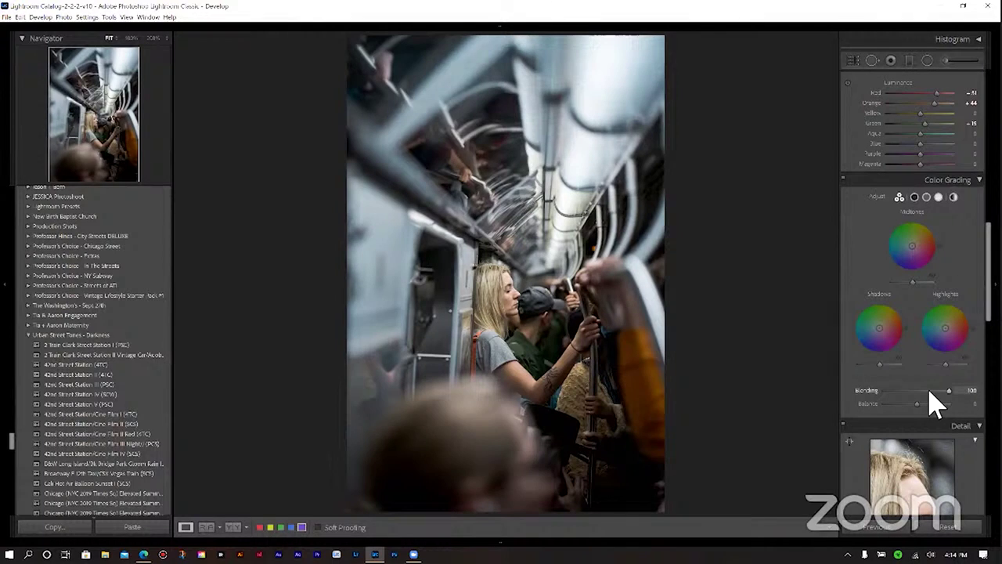
left_click(914, 198)
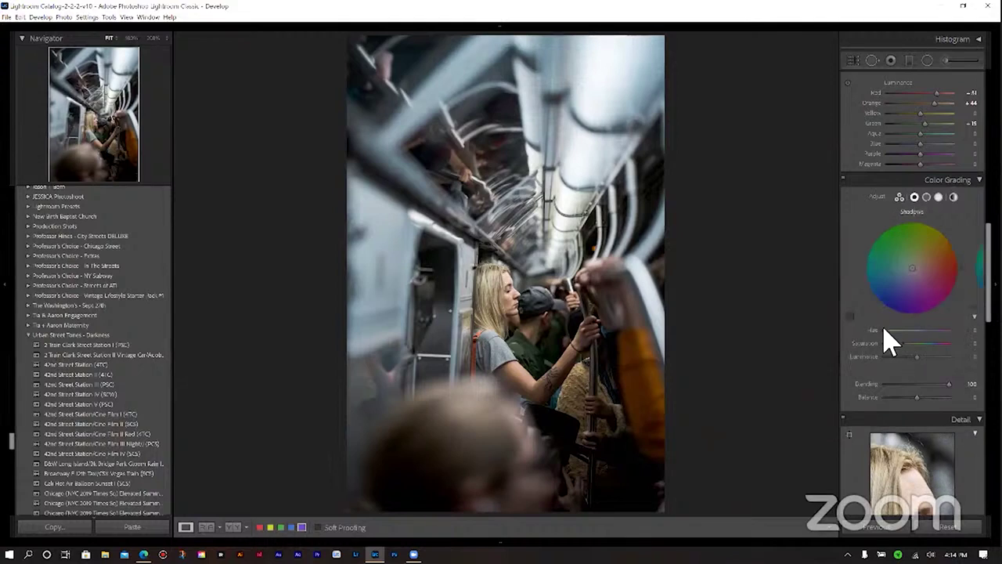
left_click_drag(885, 332, 908, 333)
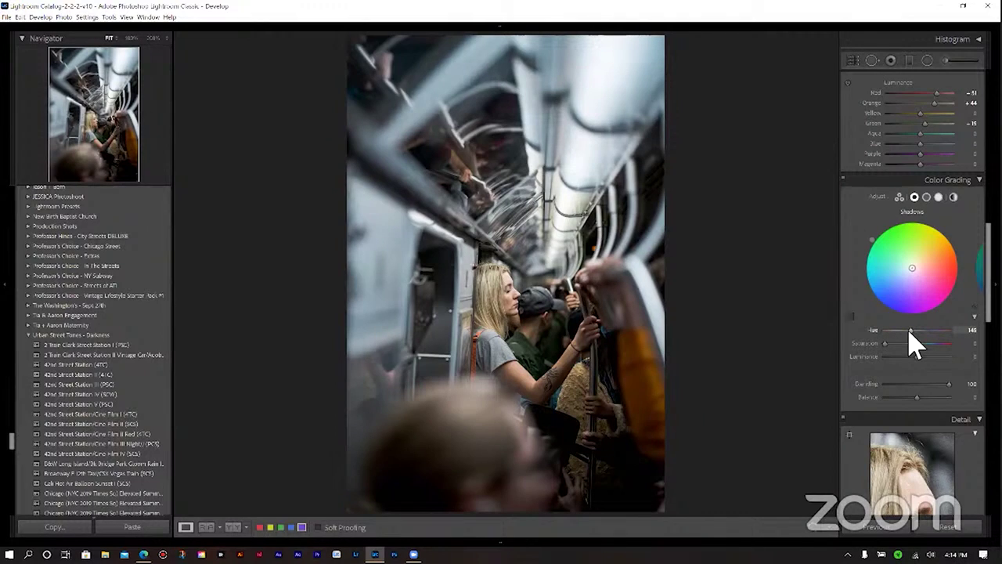
left_click_drag(883, 344, 885, 343)
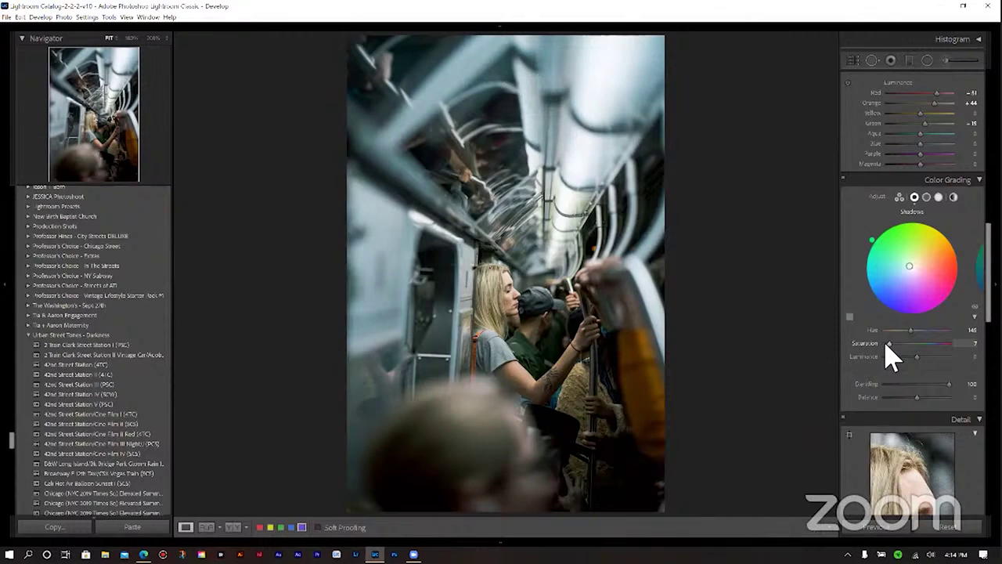
left_click(939, 197)
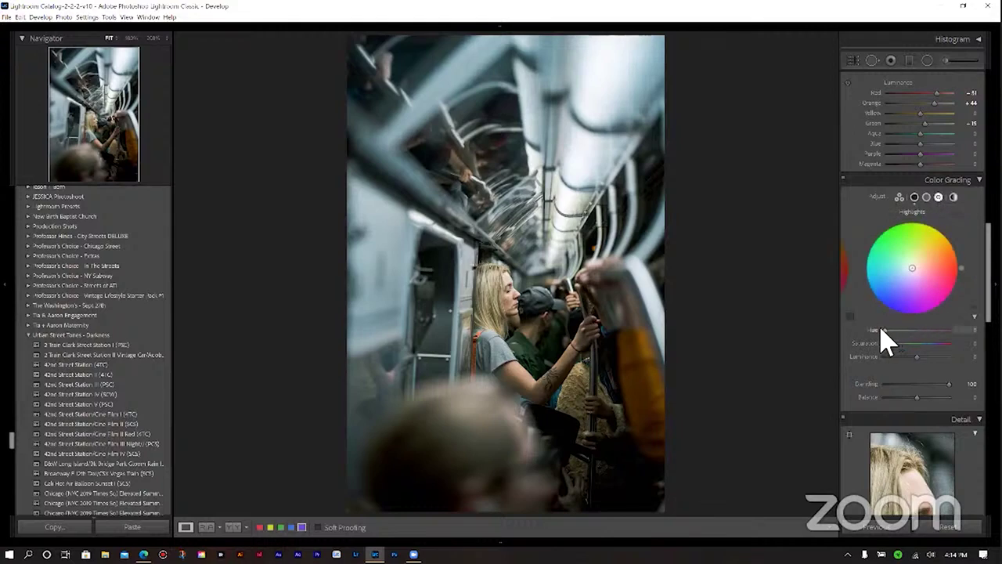
mouse_move(882, 330)
left_mouse_down()
mouse_move(909, 331)
mouse_move(885, 342)
left_mouse_up()
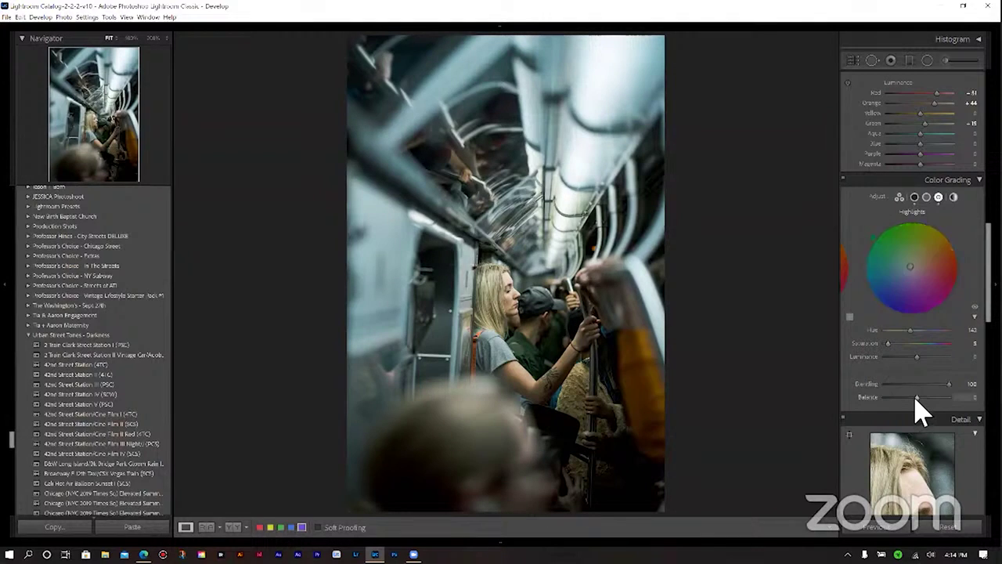
Set the color grading balance to -29 and inspect the blonde woman and the train interior at 100%.
left_click_drag(915, 398, 910, 409)
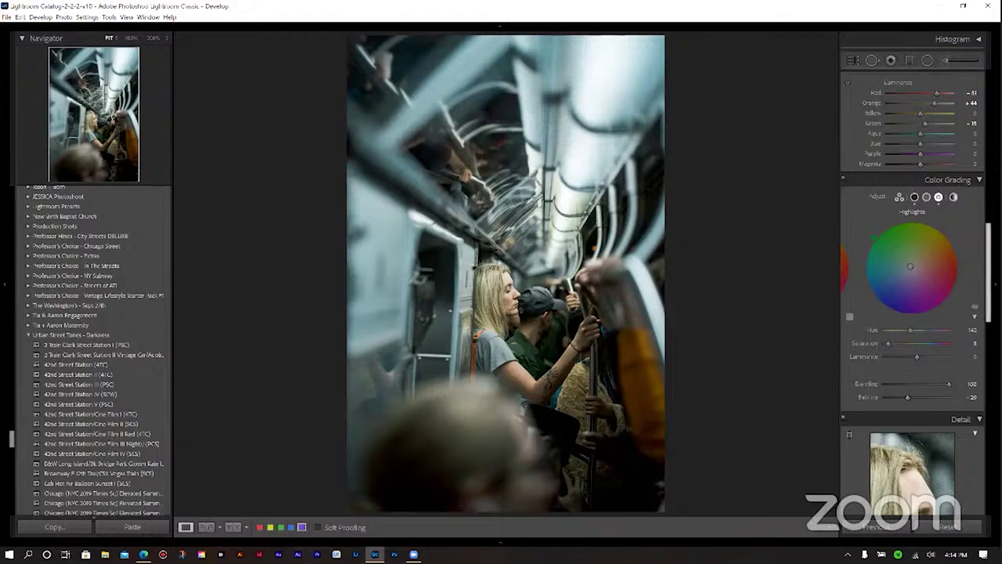
scroll(912, 314, "down", 5)
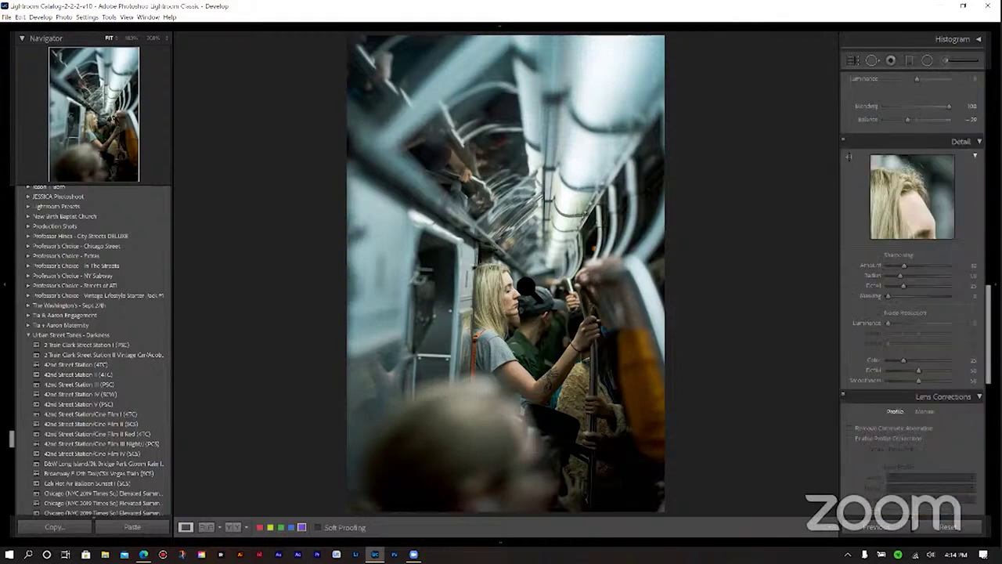
left_click(520, 307)
scroll(454, 313, "up", 2)
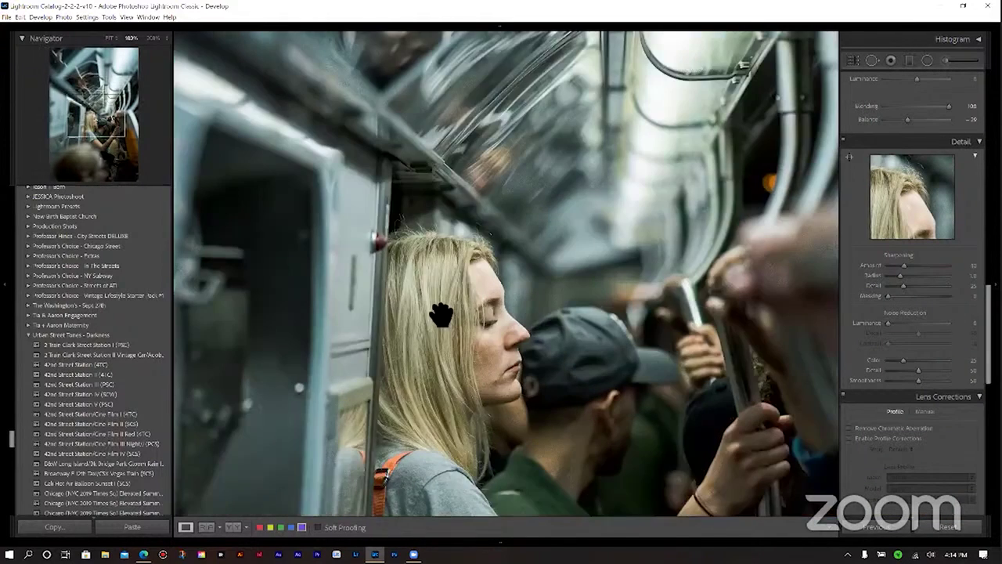
scroll(458, 398, "up", 2)
scroll(558, 388, "up", 2)
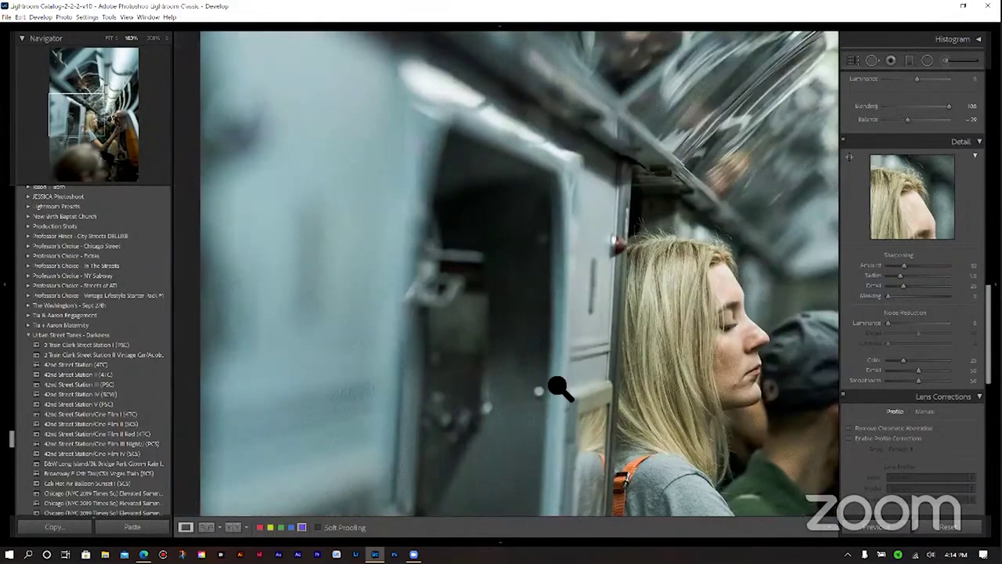
scroll(559, 387, "down", 4)
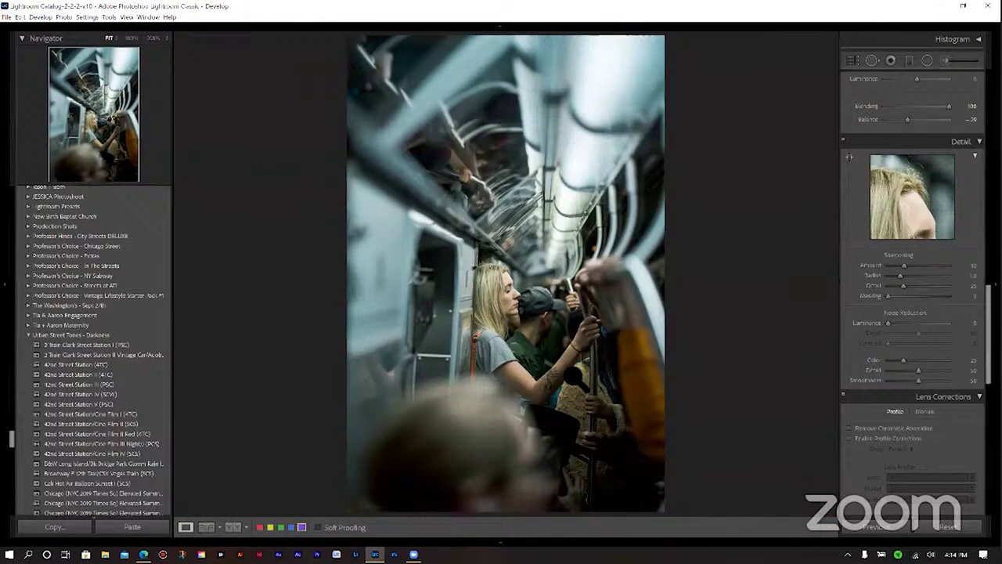
Enable lens profile corrections with the vignetting amount at 71 and apply the Level Upright correction.
scroll(988, 353, "down", 3)
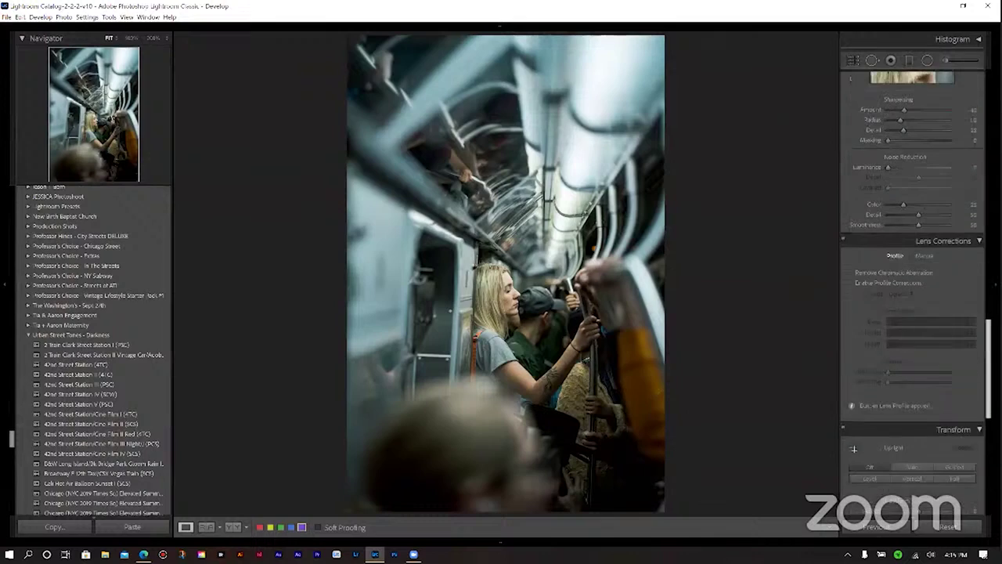
left_click(914, 285)
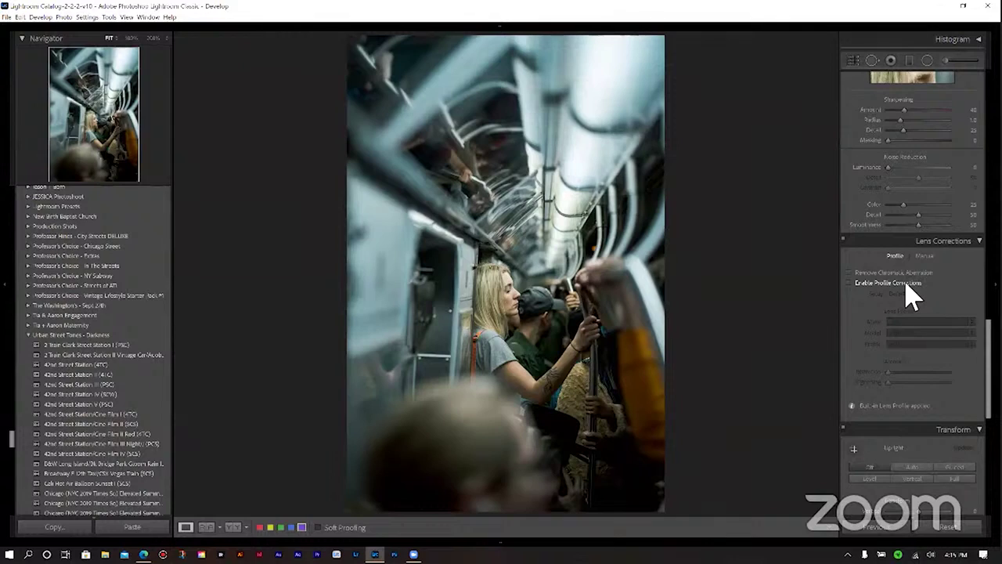
left_click(907, 286)
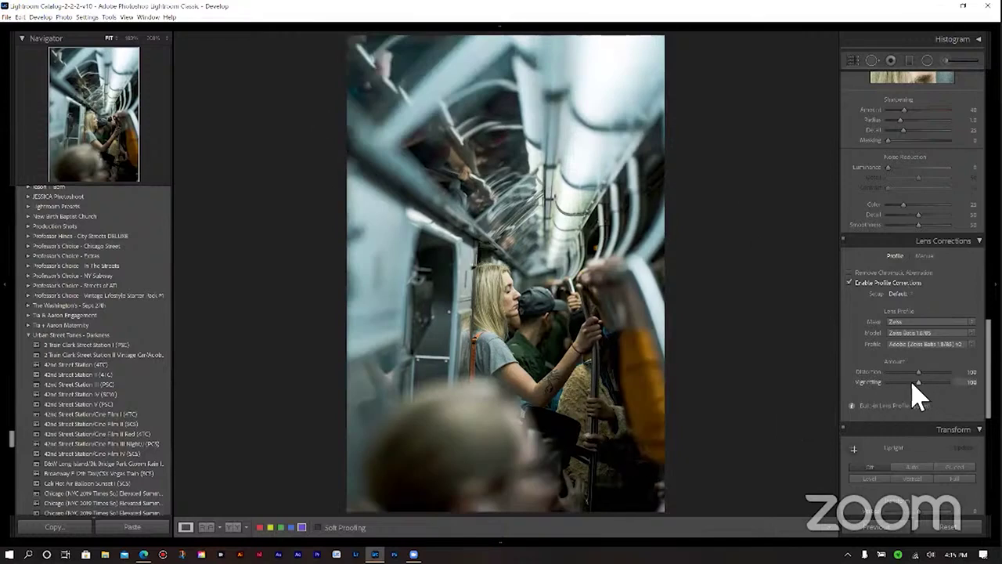
left_click_drag(914, 383, 907, 385)
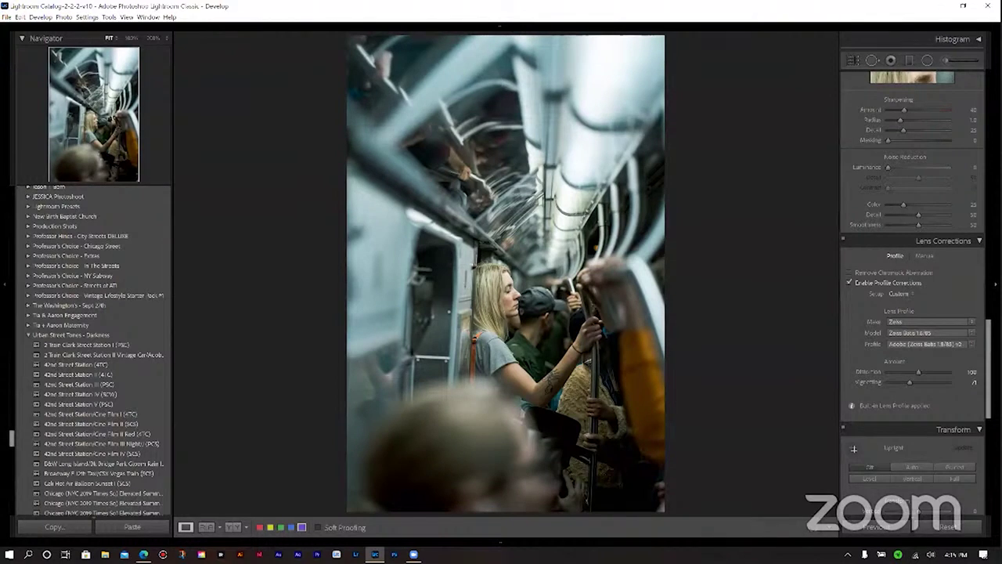
scroll(877, 332, "down", 5)
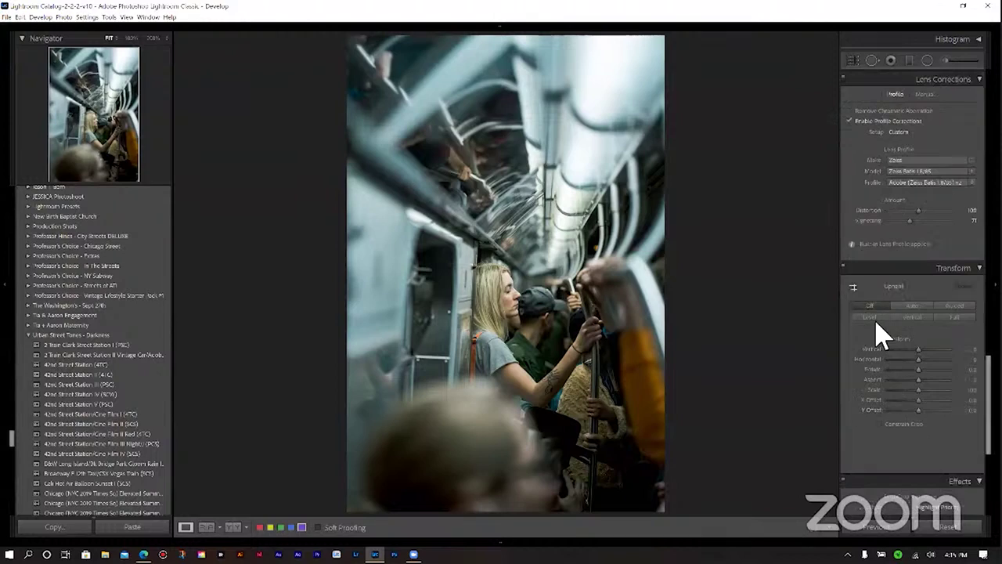
left_click(913, 316)
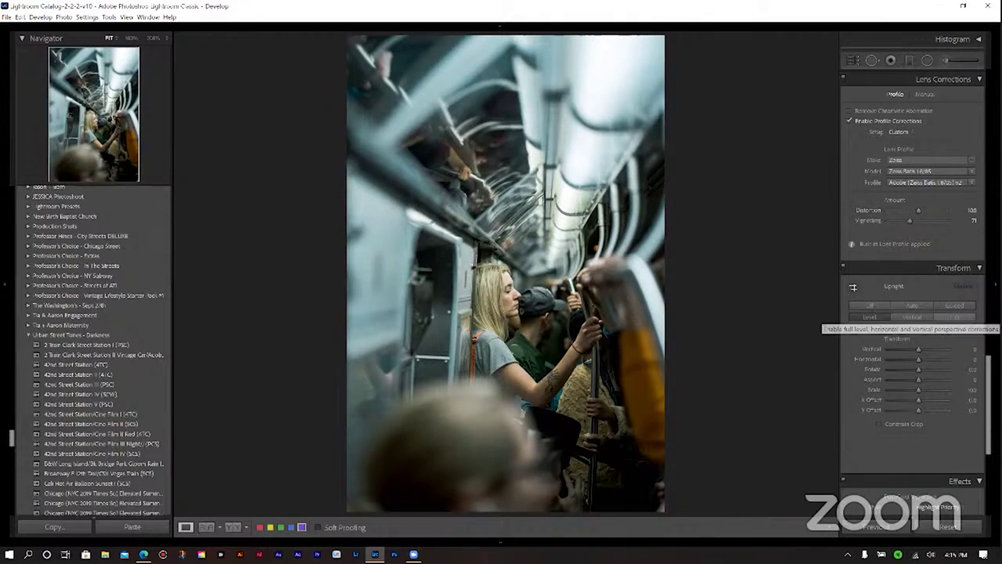
Add a Highlight Priority post-crop vignette with amount -46, midpoint 0, feather 100 and highlights 100.
scroll(988, 392, "down", 3)
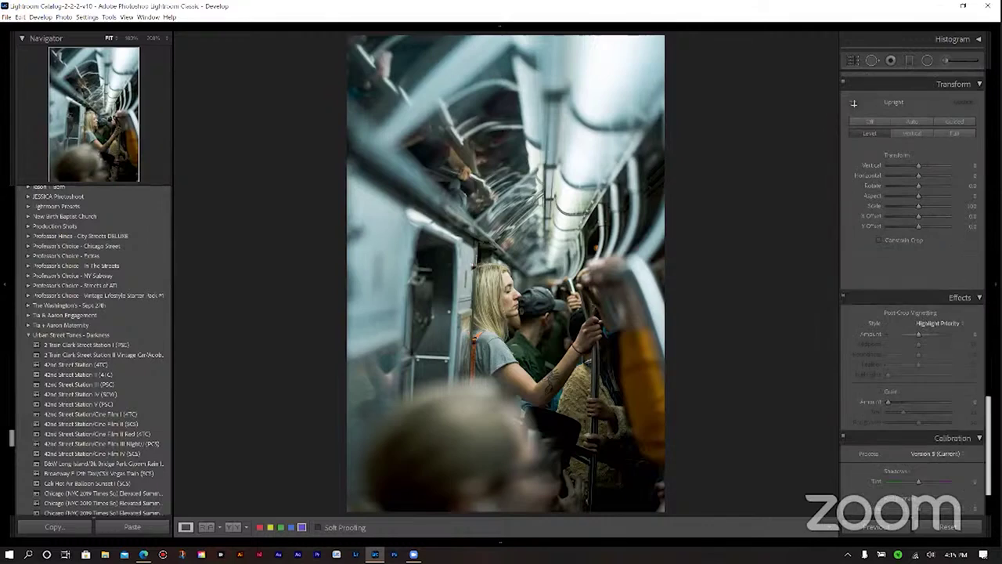
left_click(917, 334)
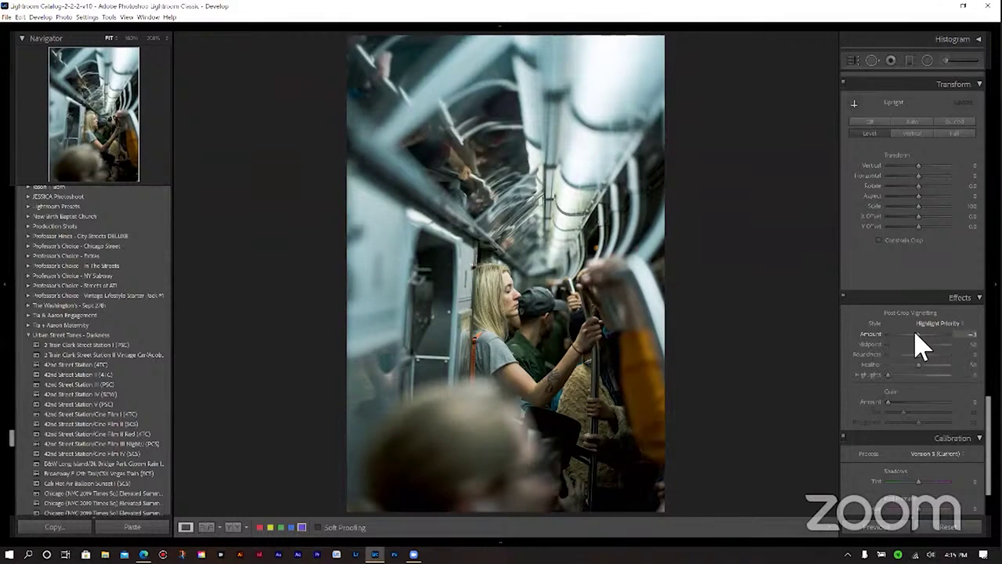
left_click(918, 338)
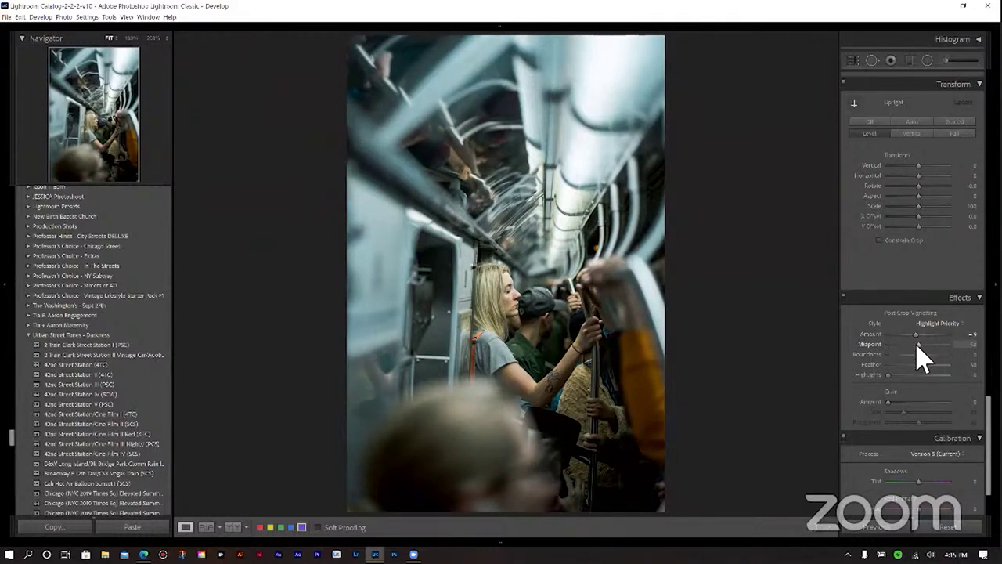
left_click(914, 340)
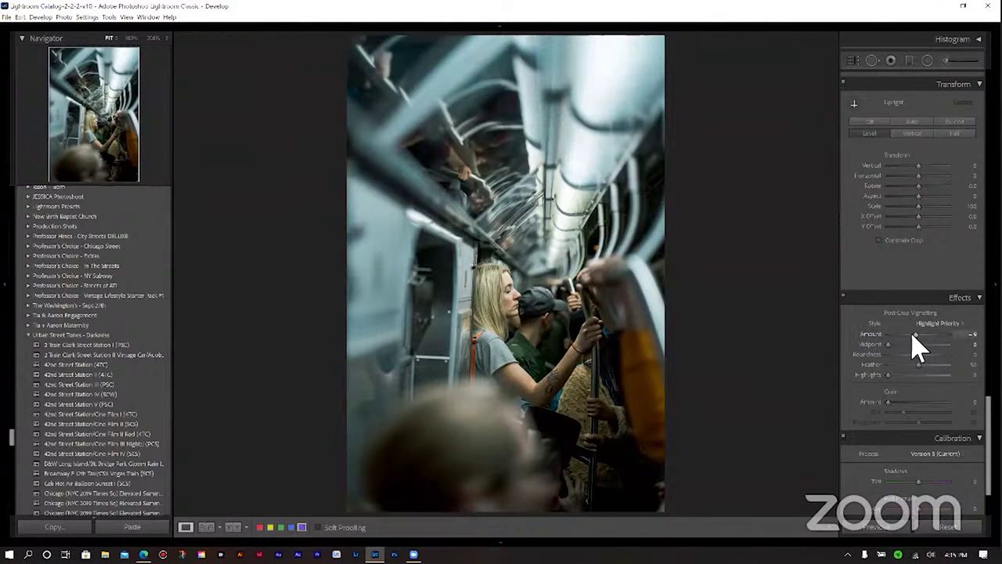
left_click_drag(908, 335, 901, 337)
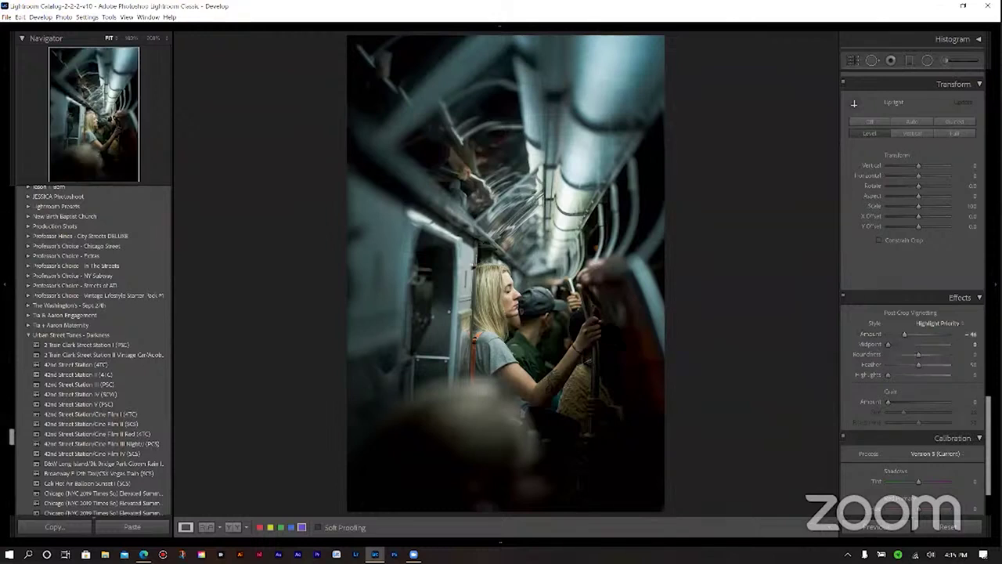
left_click(589, 348)
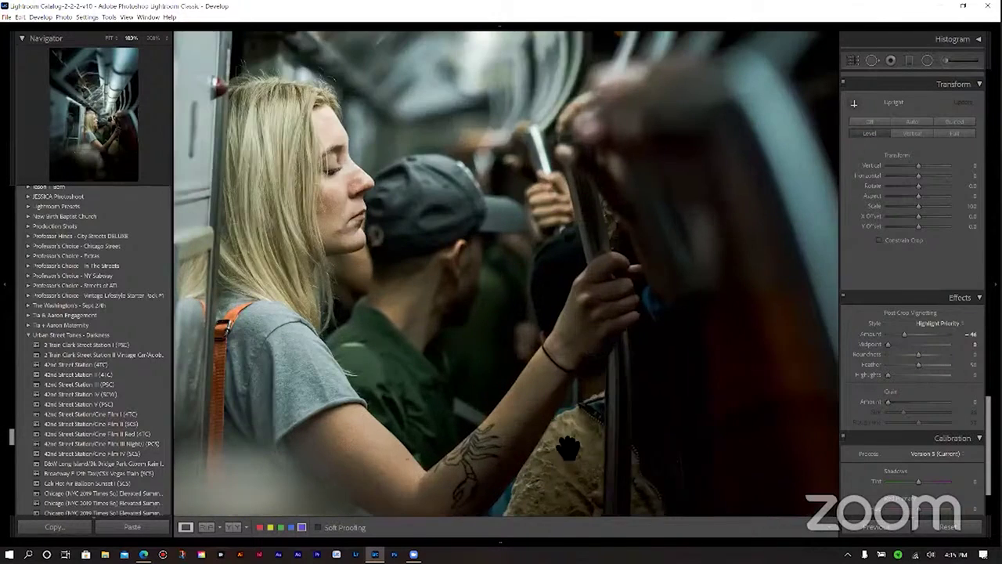
left_click(588, 353)
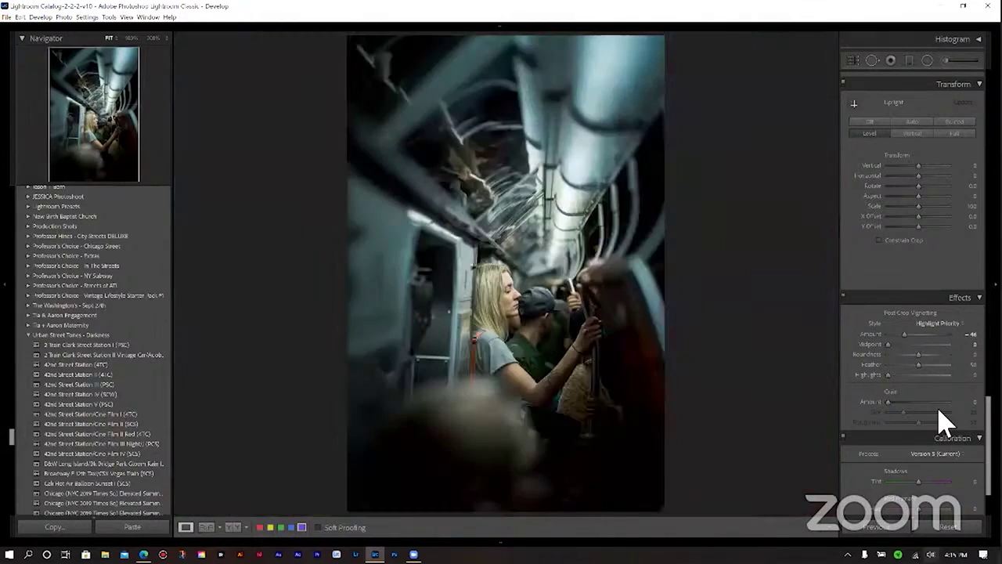
left_click_drag(887, 374, 951, 374)
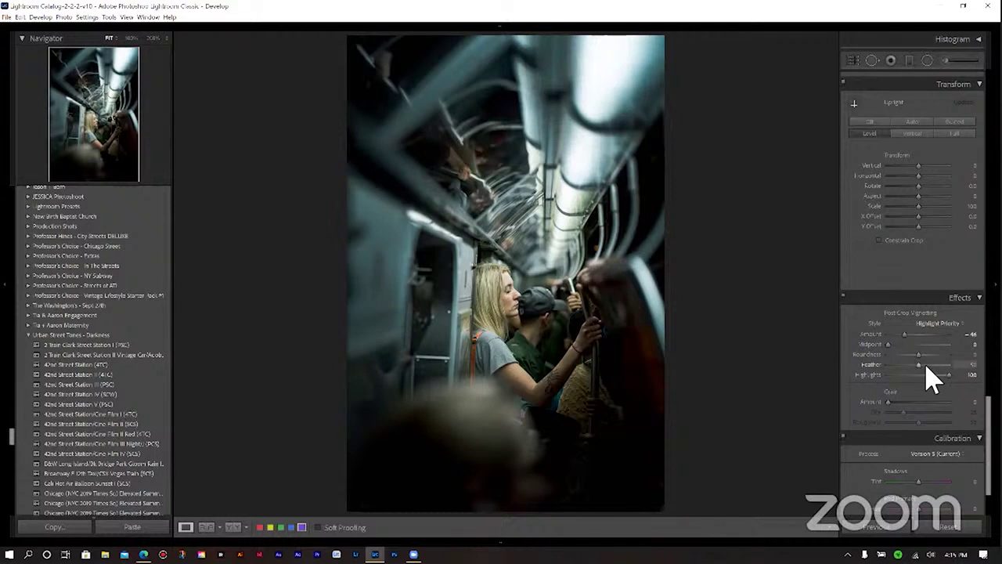
left_click_drag(919, 366, 949, 366)
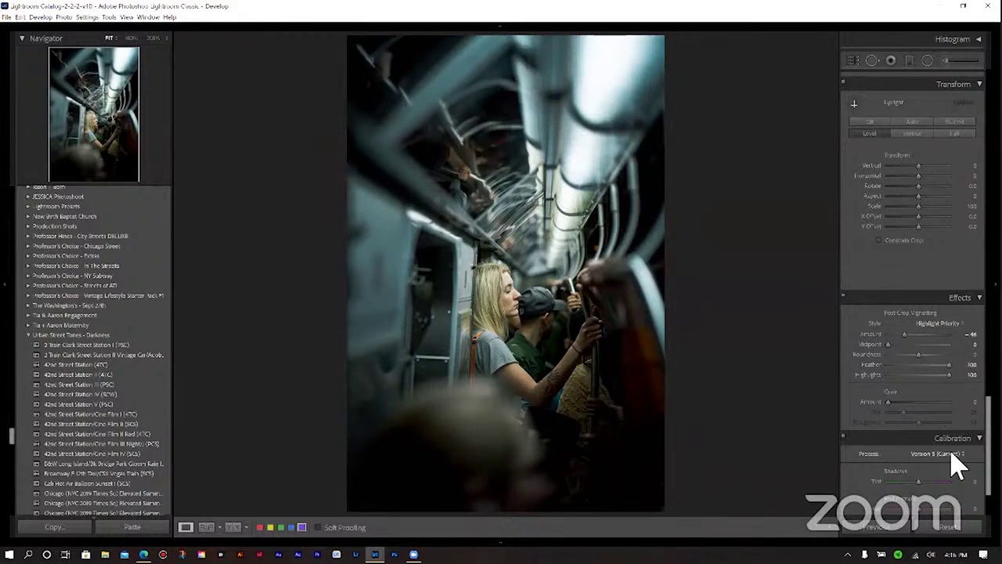
left_click_drag(921, 355, 913, 355)
Place an inverted radial filter over the passengers at the pole, with exposure 0 and shadows 32.
left_click(924, 61)
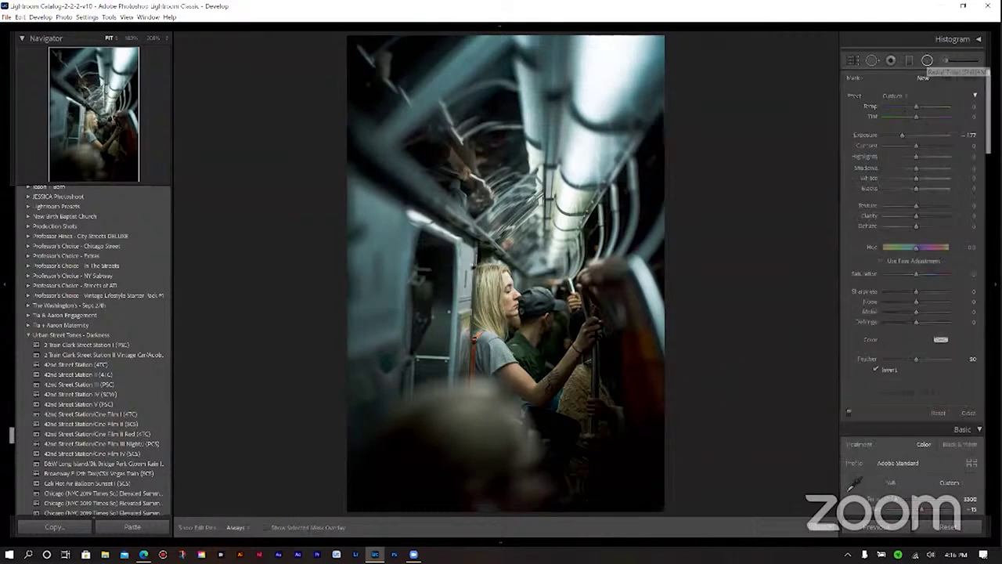
left_click_drag(581, 345, 642, 461)
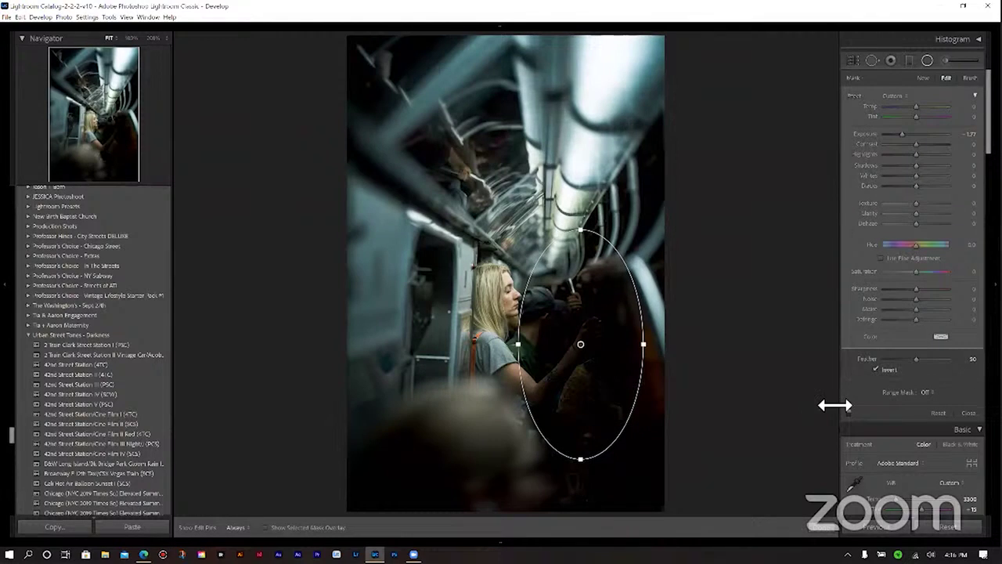
double_click(867, 134)
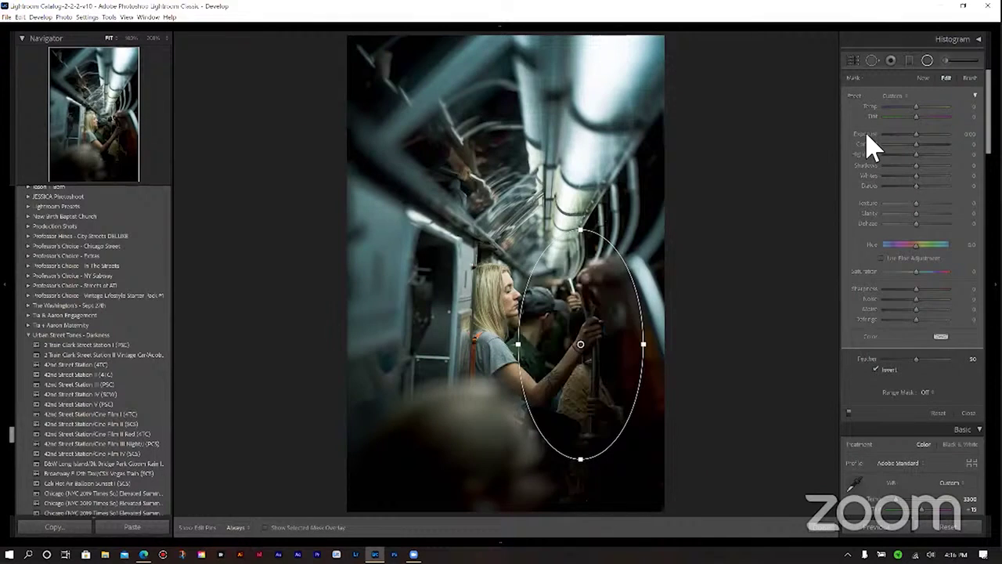
left_click_drag(915, 166, 925, 165)
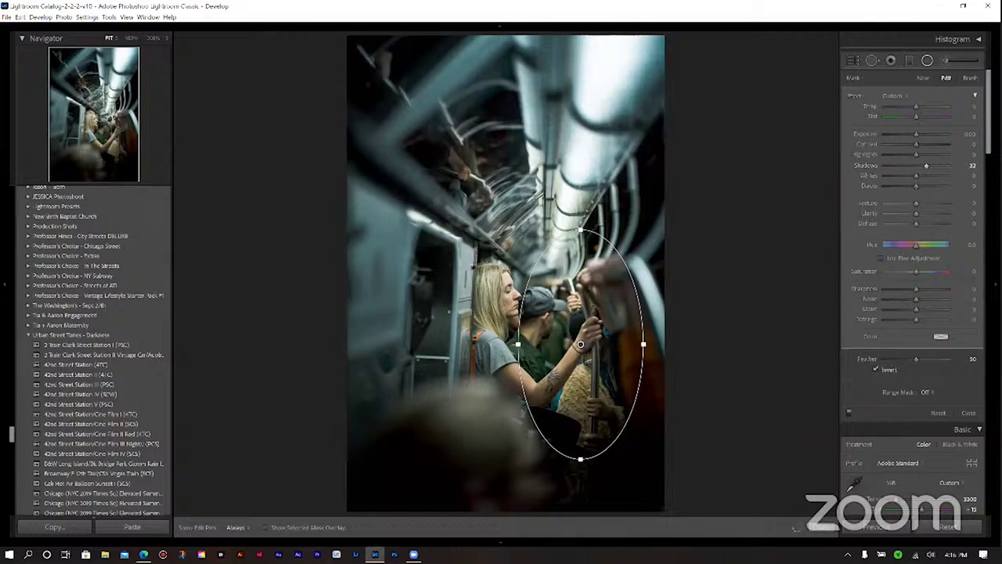
left_click(969, 413)
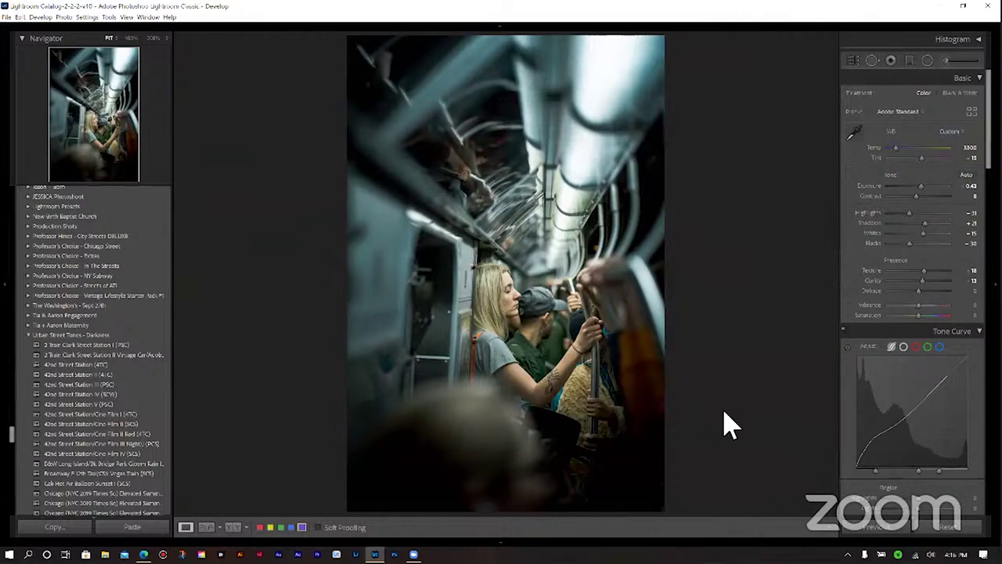
Compare the edited subway photo side by side with its unedited version.
key("y")
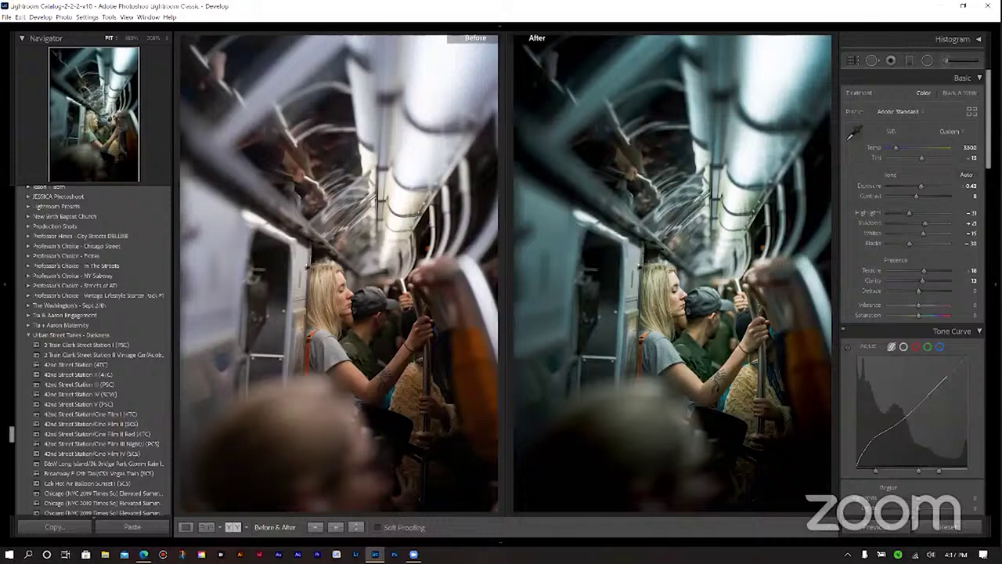
key("F6")
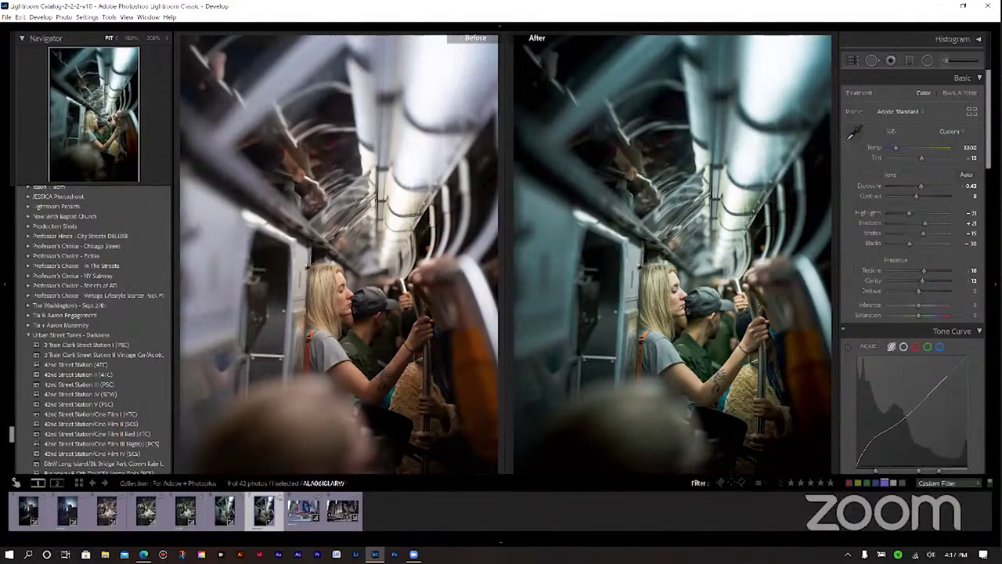
key("F6")
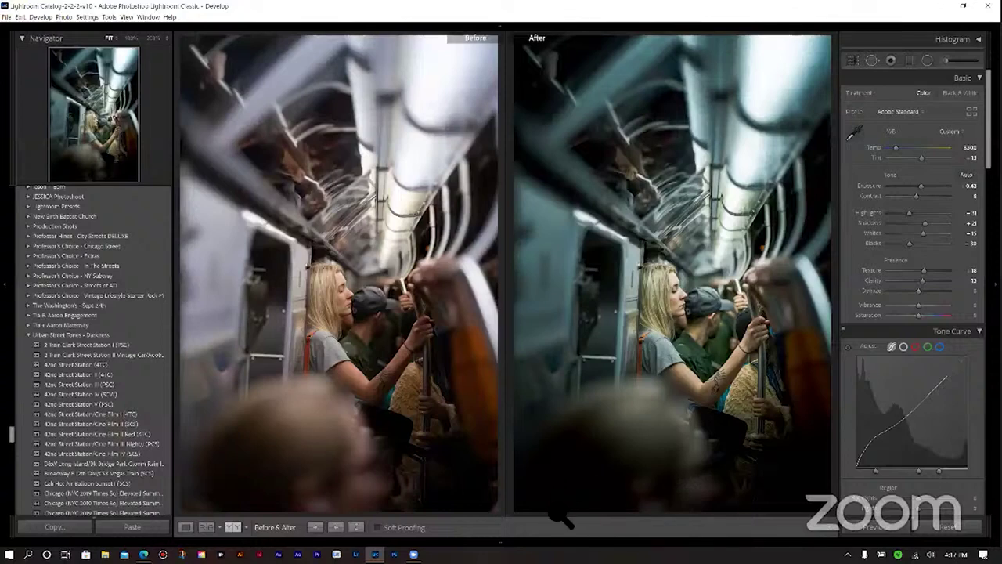
Open the street billboard photo AAL00816 in single view and inspect its buildings and billboards at 100%.
mouse_move(501, 540)
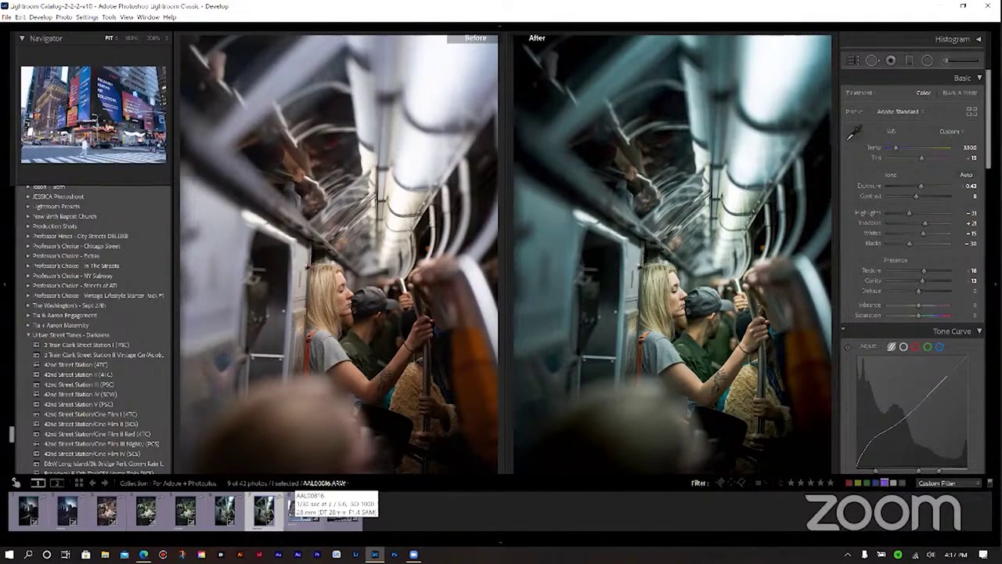
left_click(301, 513)
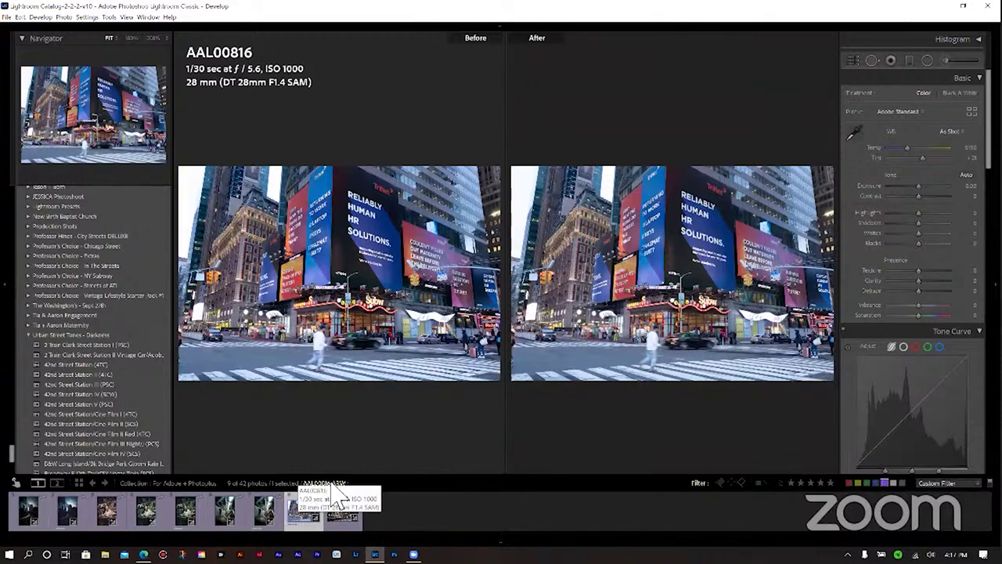
key("F6")
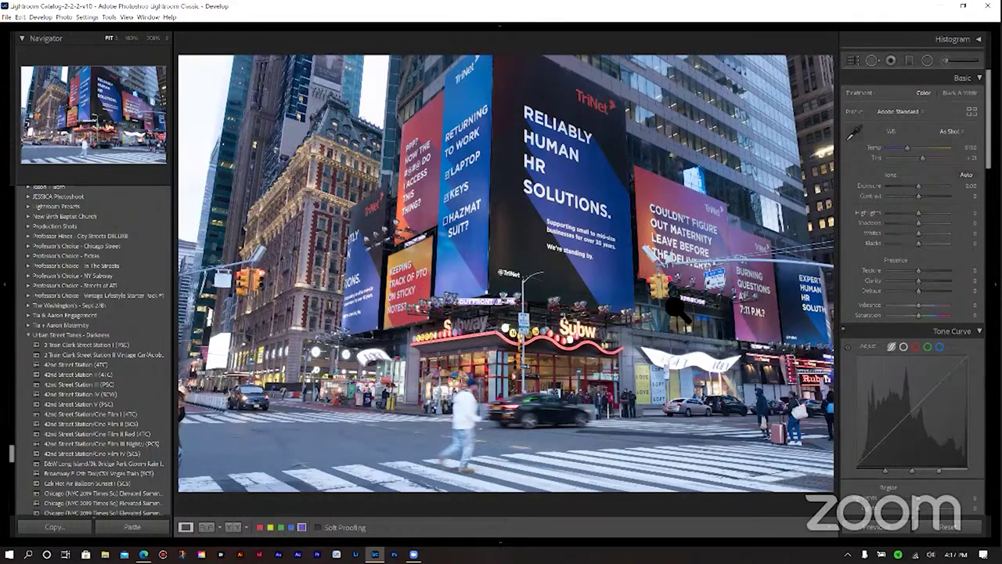
left_click(384, 230)
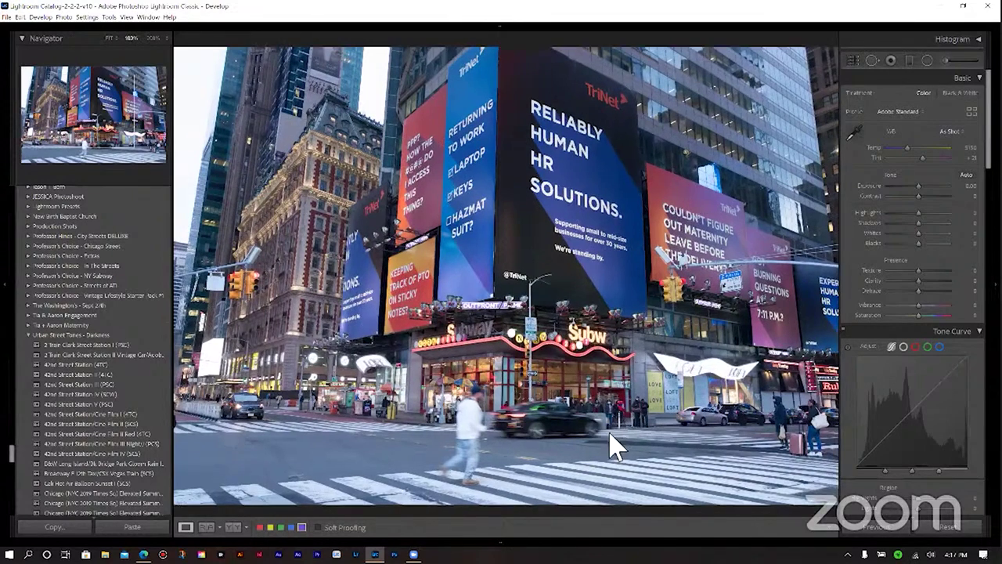
left_click(567, 388)
left_click_drag(542, 401, 459, 336)
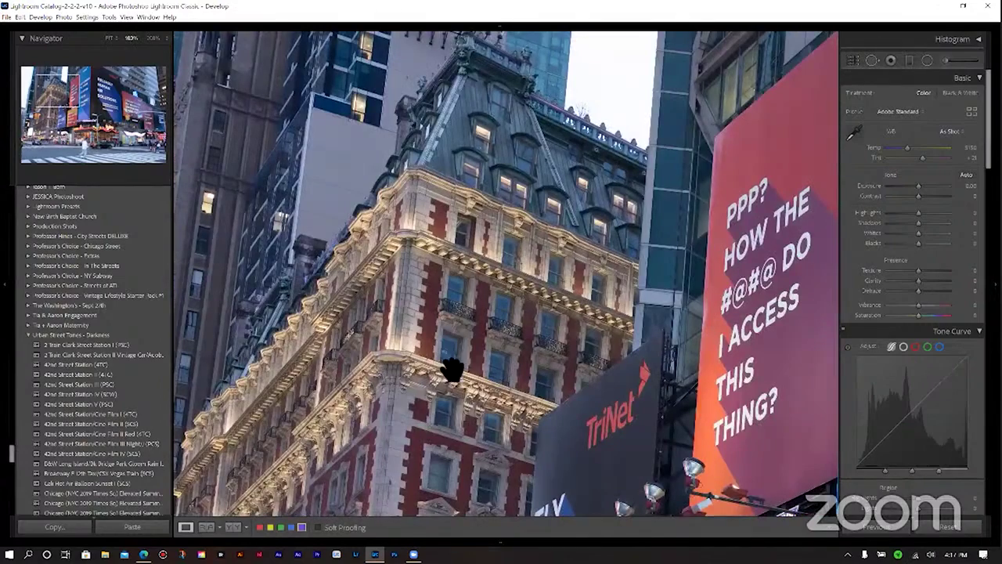
left_click_drag(453, 370, 510, 463)
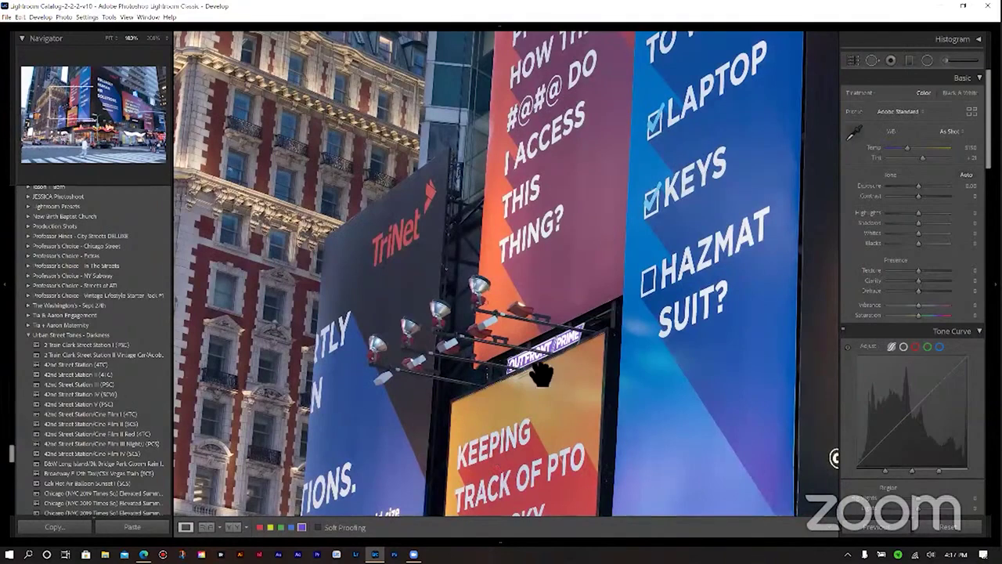
left_click_drag(584, 338, 632, 323)
left_click(613, 325)
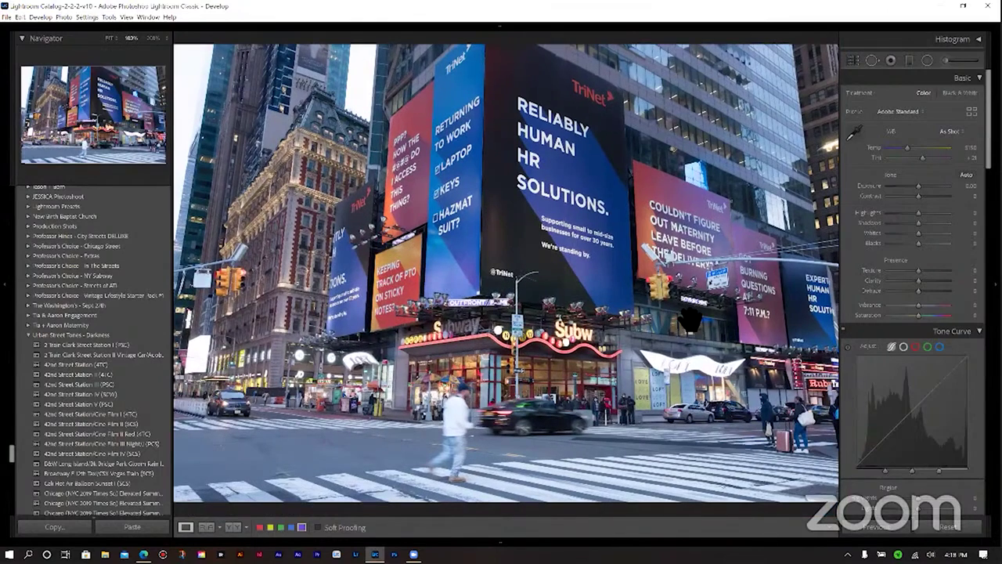
Inspect the billboards, traffic signal and street signs at 100%, and return to the full photo.
left_click(518, 293)
key("ctrl+equal")
key("ctrl+equal")
key("ctrl+equal")
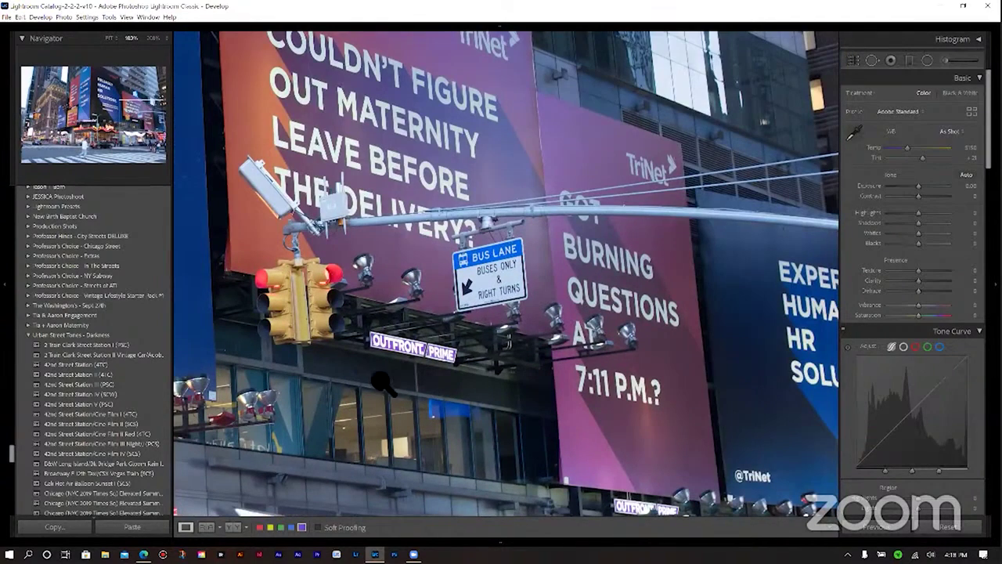
key("ctrl+minus")
key("ctrl+minus")
key("ctrl+minus")
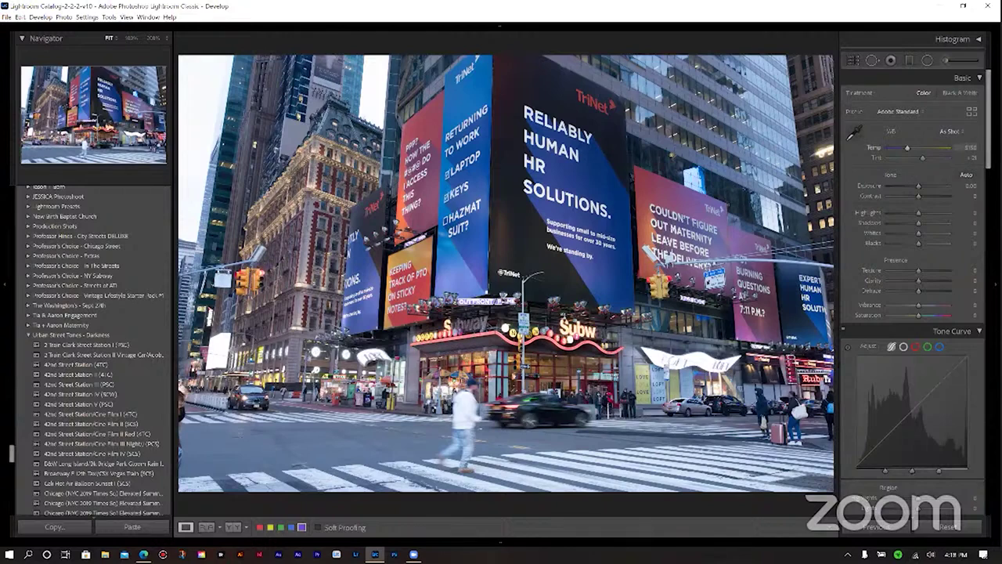
Straighten the billboard photo with an Upright transform correction.
scroll(913, 313, "down", 15)
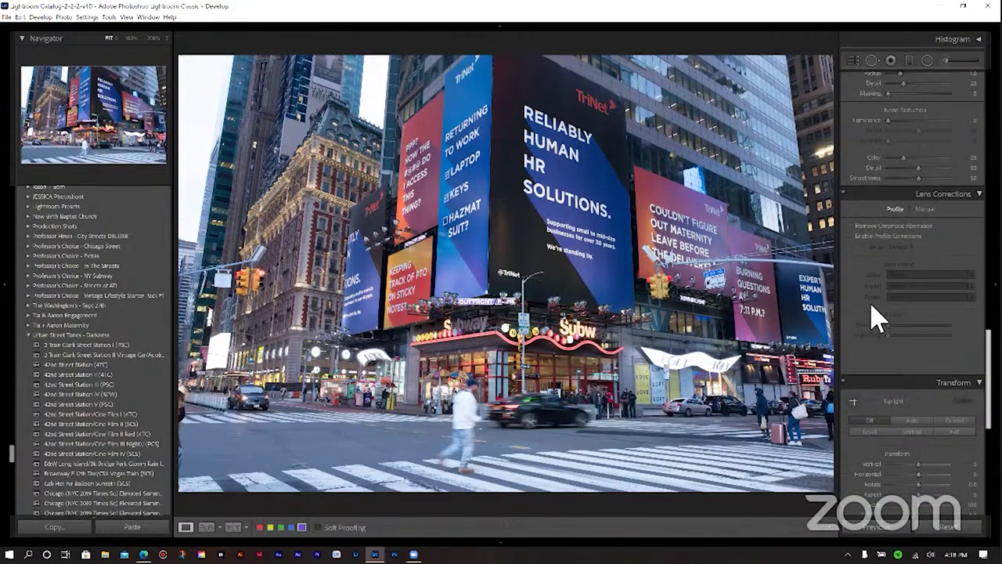
scroll(890, 380, "down", 3)
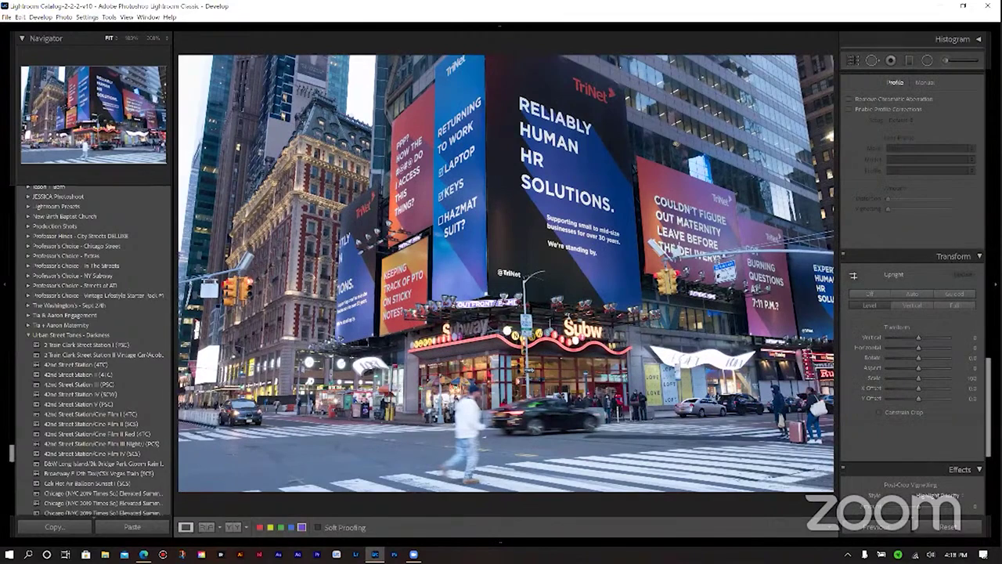
scroll(912, 313, "up", 15)
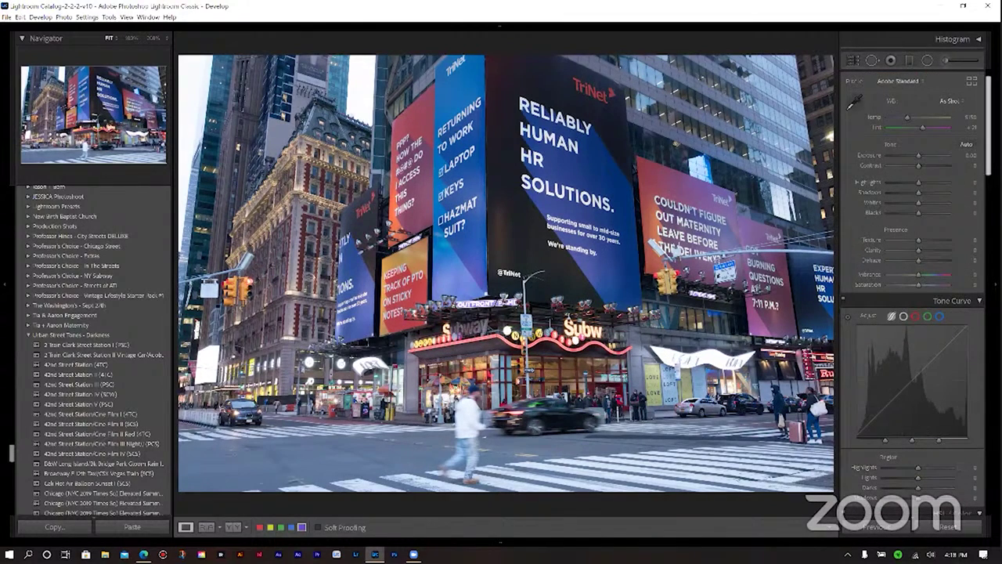
scroll(912, 314, "up", 1)
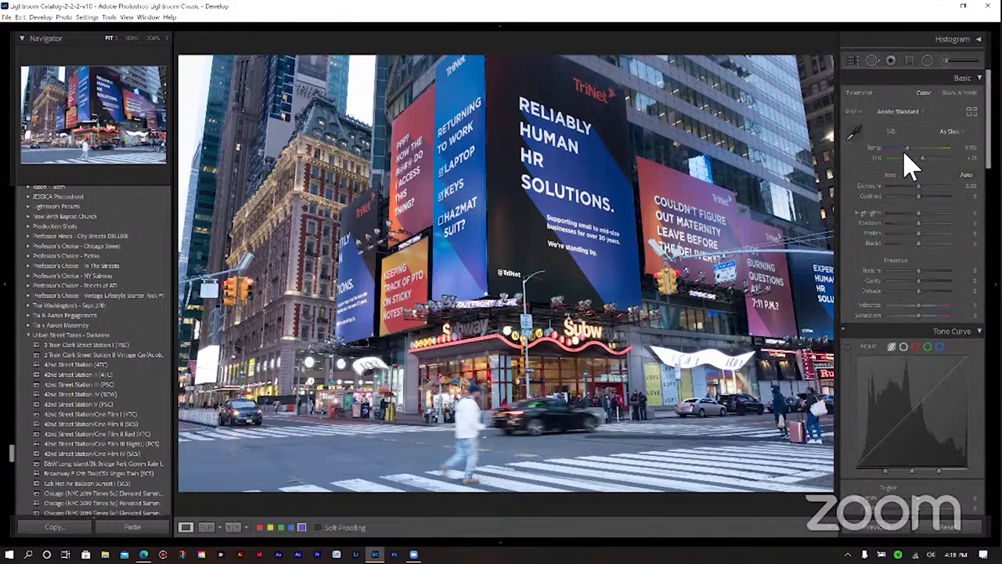
Cool the white balance temperature to 4479, and set highlights to -51, shadows to +90 and blacks to -57.
left_click_drag(905, 148, 900, 150)
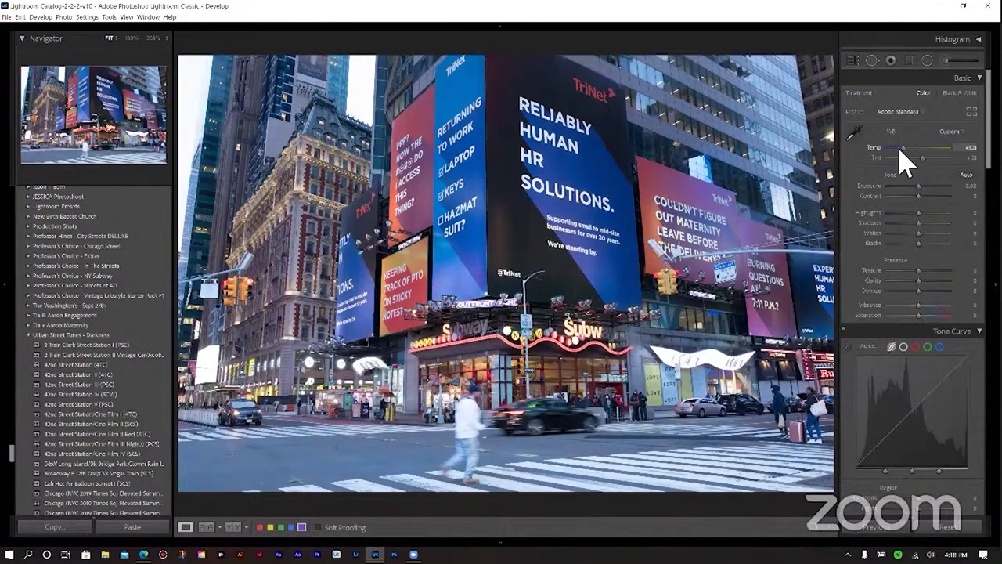
left_click_drag(900, 151, 901, 151)
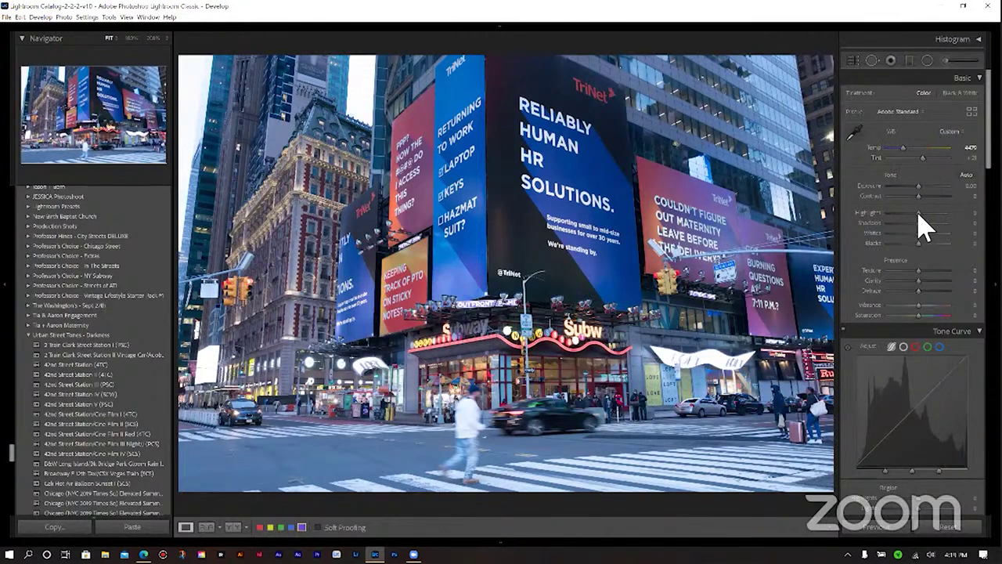
left_click_drag(913, 215, 946, 223)
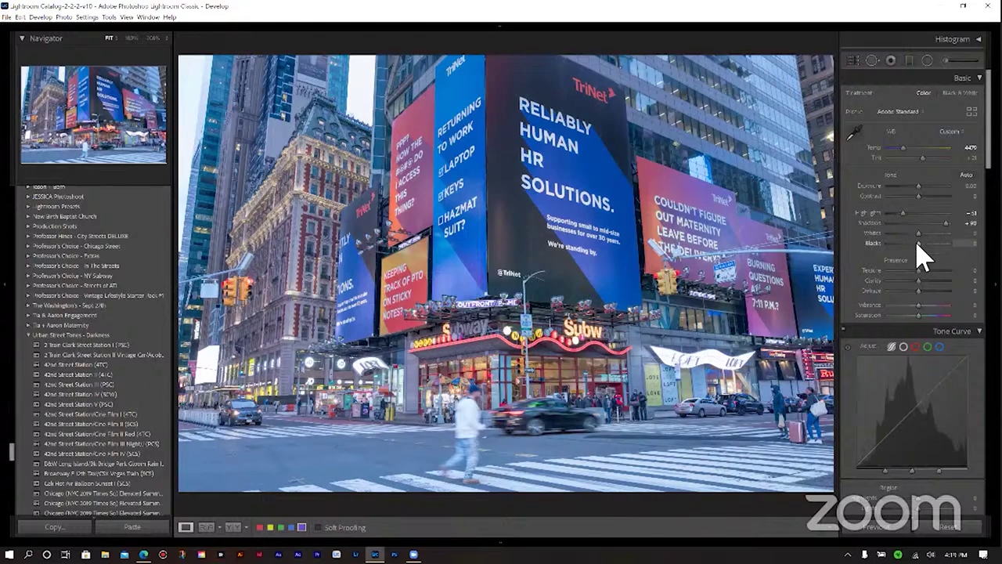
left_click_drag(917, 243, 900, 243)
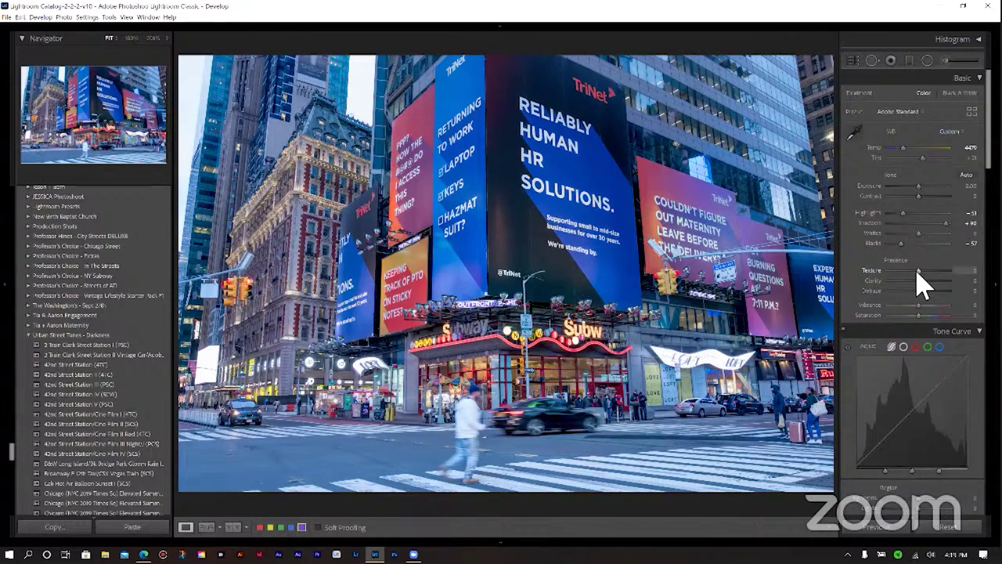
Set texture to +24 and clarity to +18, and check the lit brick building's facade at 100%.
mouse_move(917, 270)
left_mouse_down()
mouse_move(932, 268)
mouse_move(913, 271)
mouse_move(926, 271)
mouse_move(924, 282)
left_mouse_up()
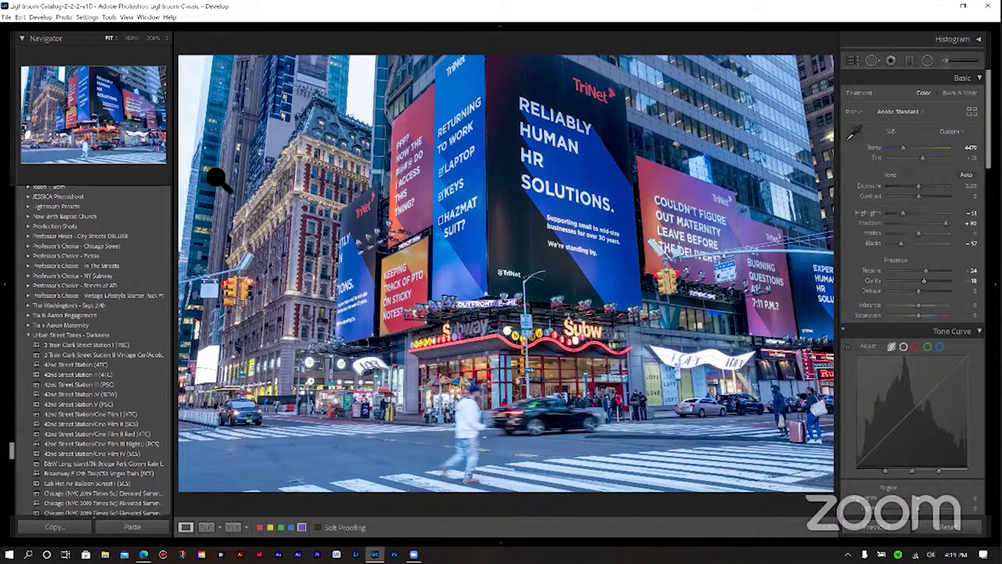
left_click(383, 259)
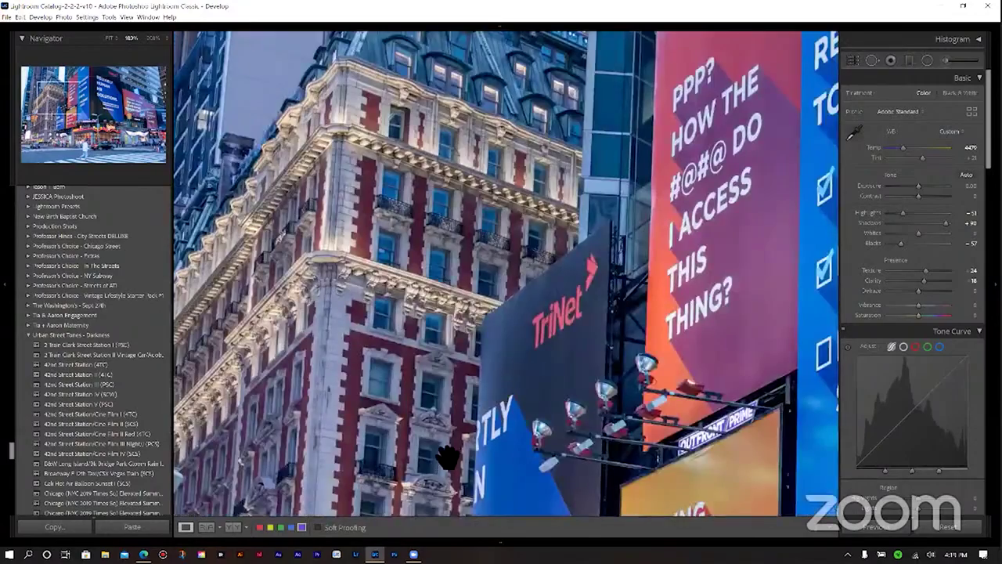
left_click_drag(404, 252, 597, 366)
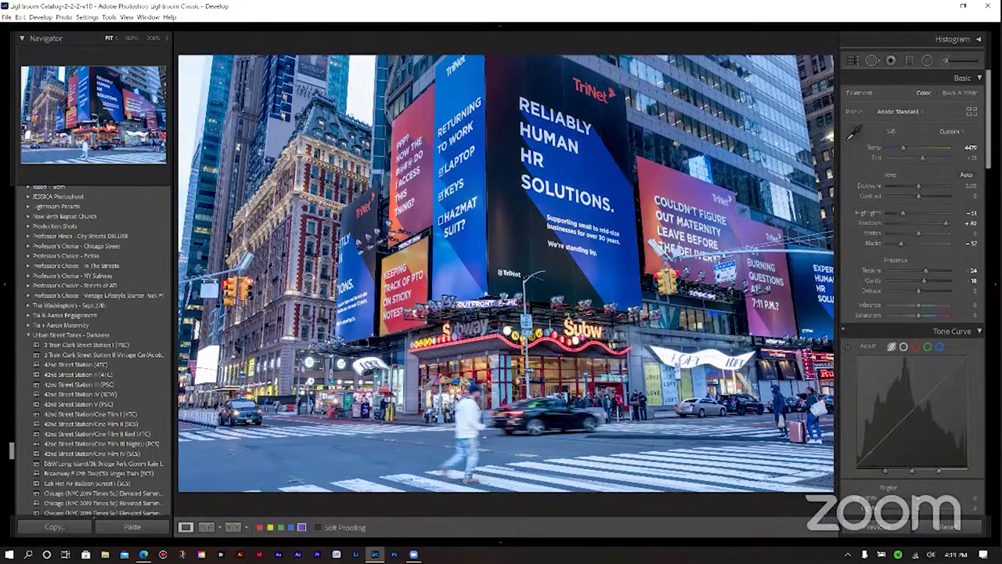
Apply the Skyline Curve Strong point curve to the photo's tone curve.
scroll(905, 163, "down", 3)
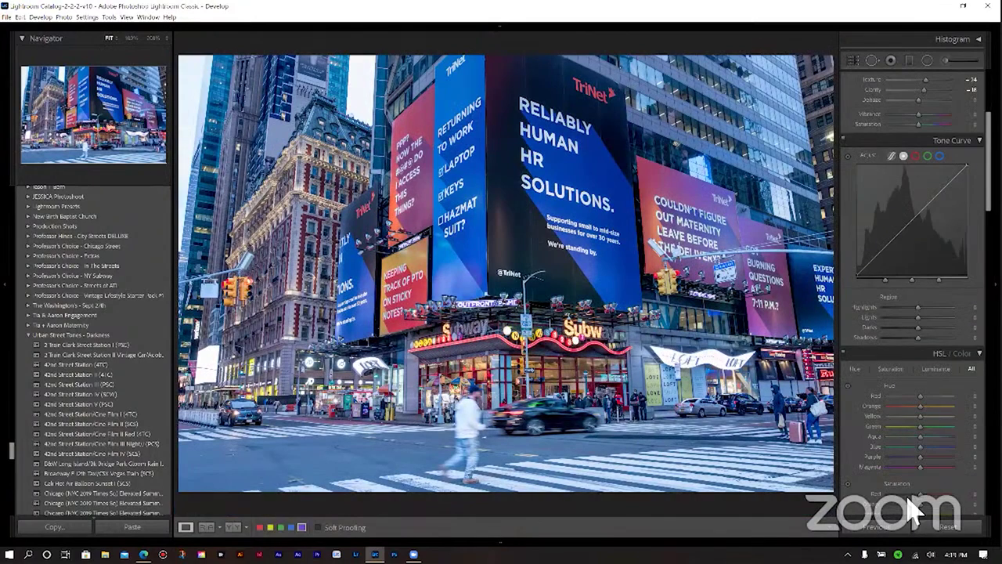
left_click(903, 295)
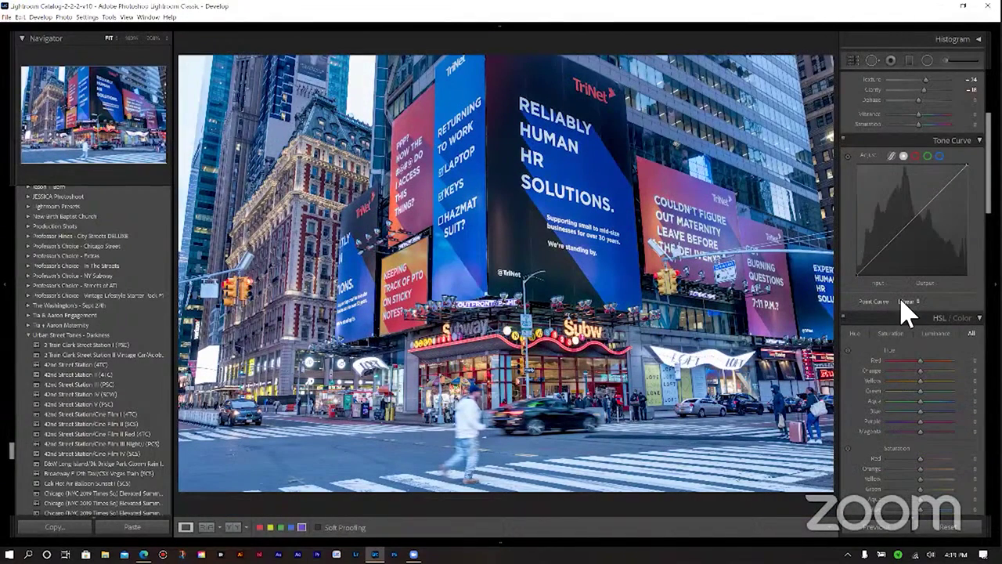
left_click(903, 301)
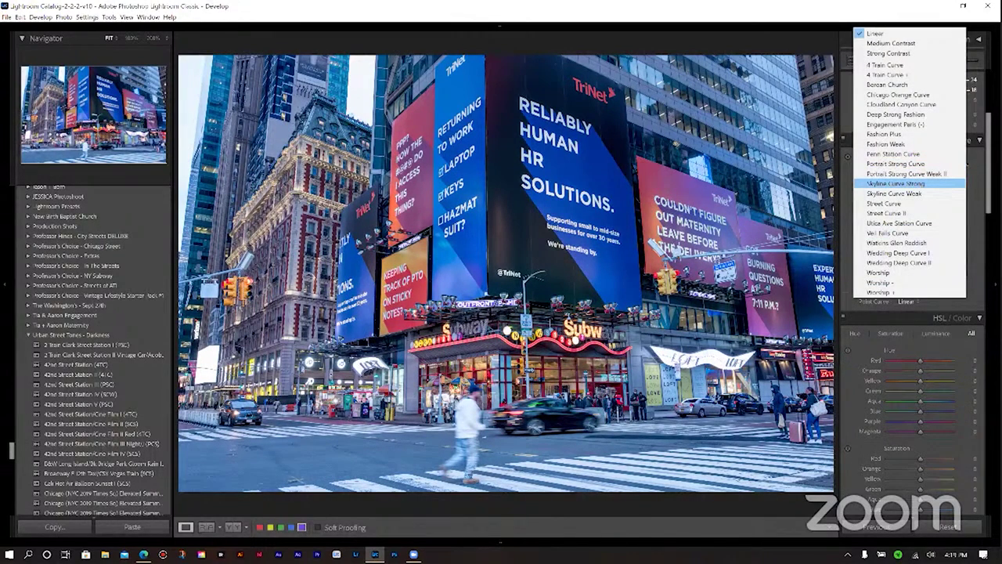
left_click(895, 183)
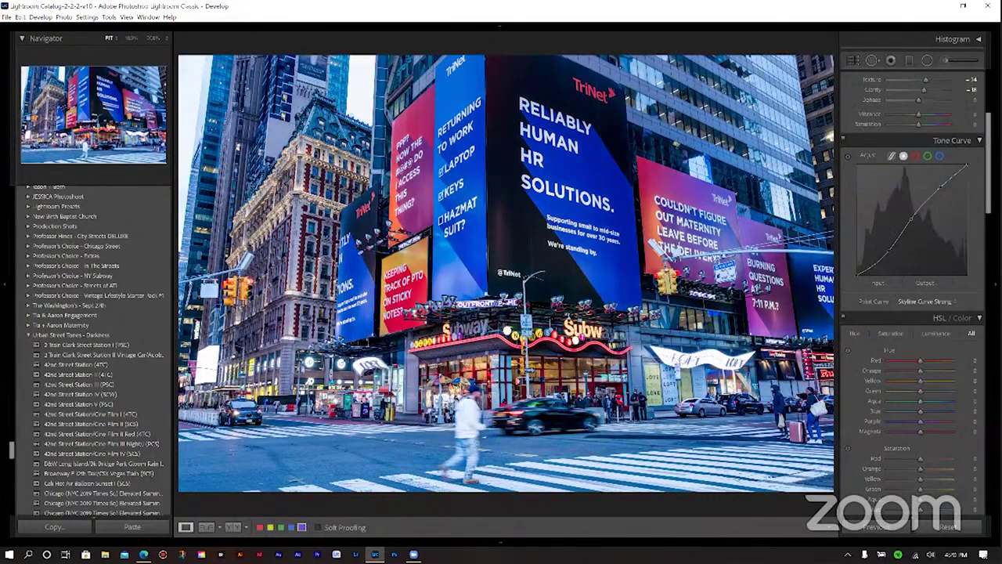
Raise the parametric curve's shadows to +75 and move its lower tonal splits to 17 and 59.
left_click(892, 155)
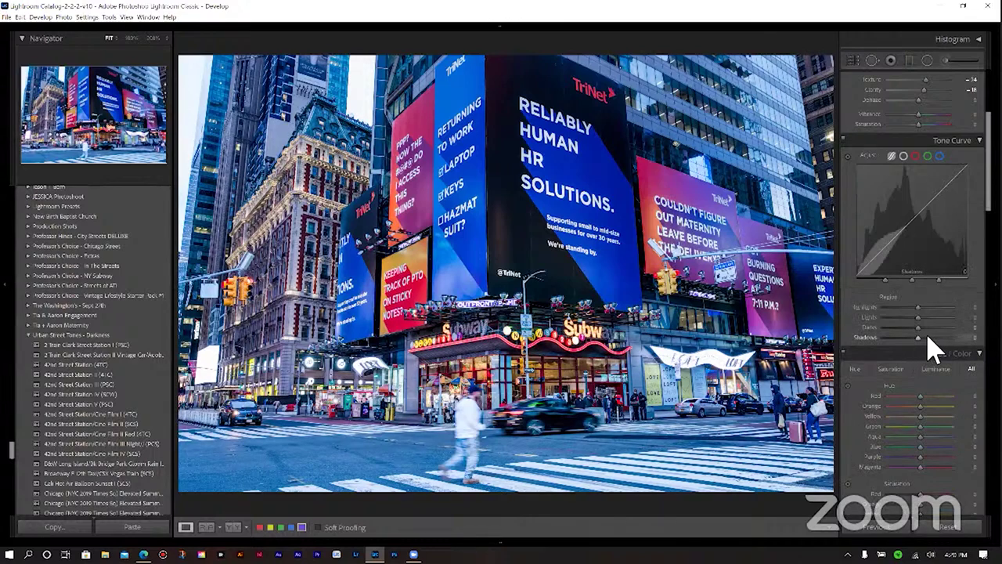
left_click_drag(928, 344, 950, 342)
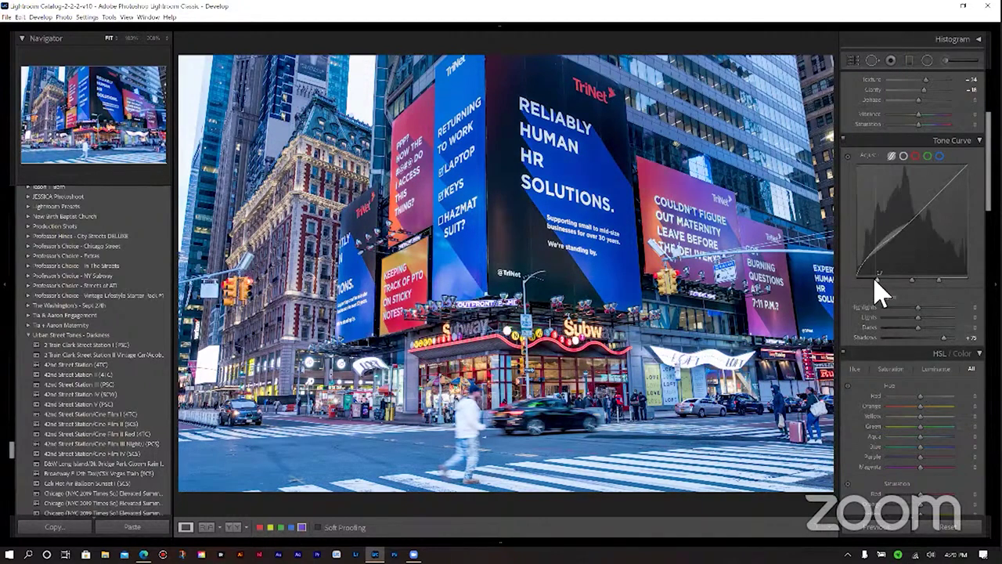
left_click_drag(911, 279, 920, 279)
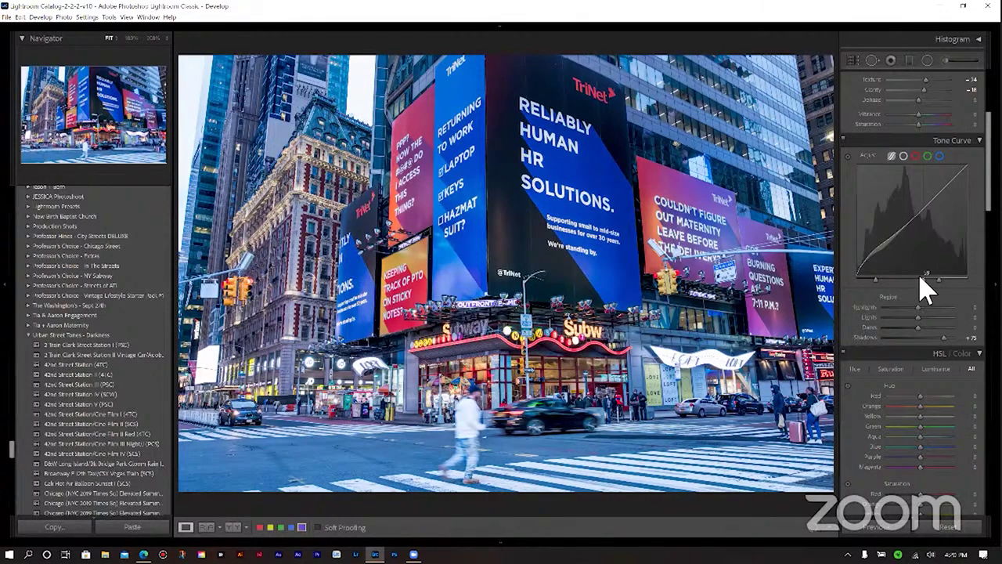
Shift the HSL hues: yellow -51, green +17, aqua +9, blue -13, purple +9 and magenta +25.
scroll(913, 274, "down", 5)
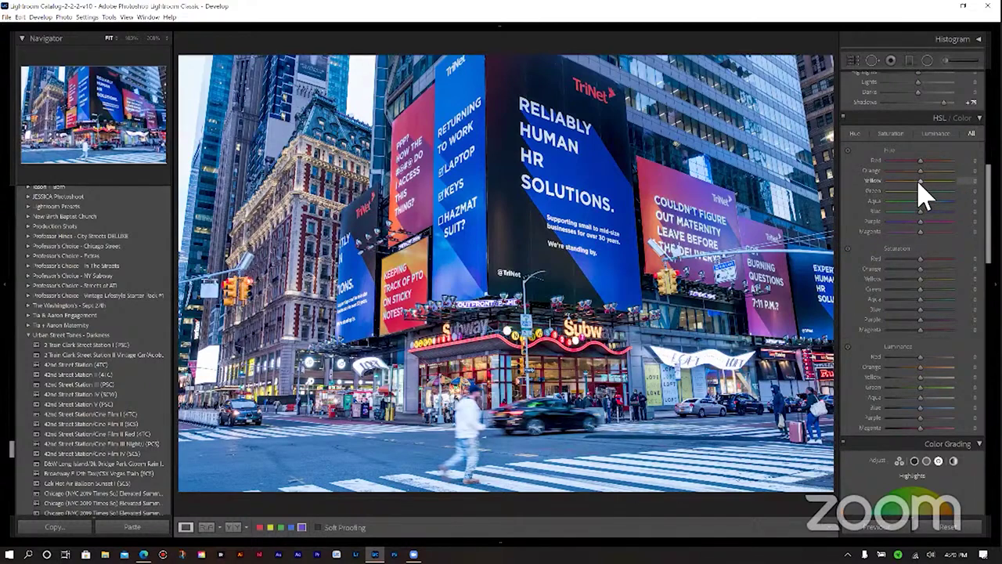
left_click_drag(919, 185, 903, 184)
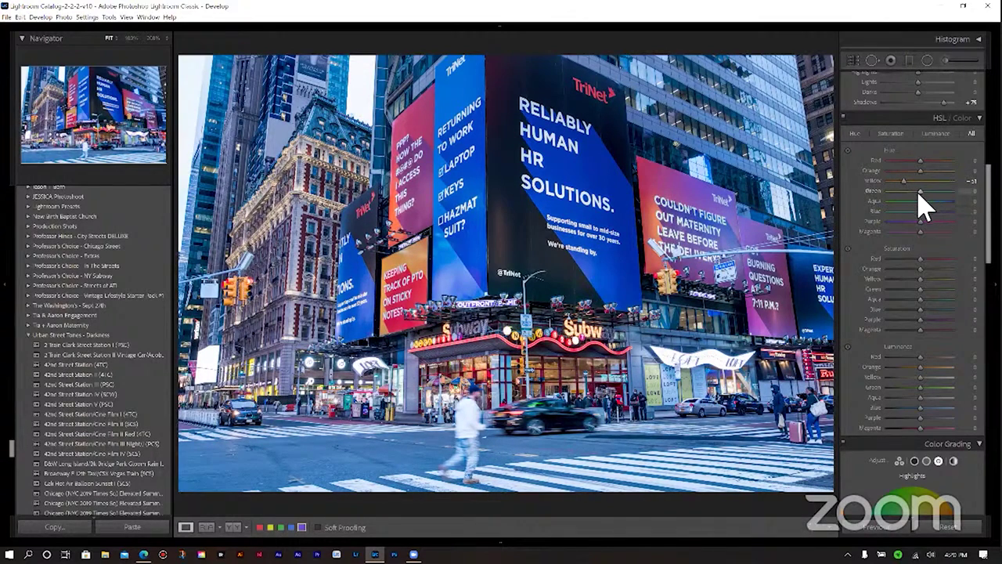
left_click_drag(920, 191, 925, 191)
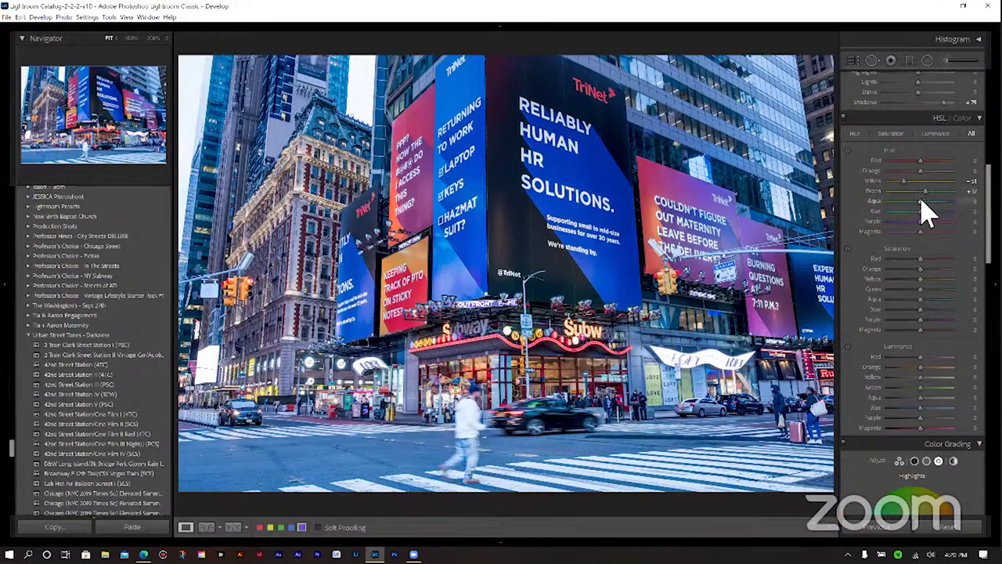
left_click_drag(921, 200, 922, 202)
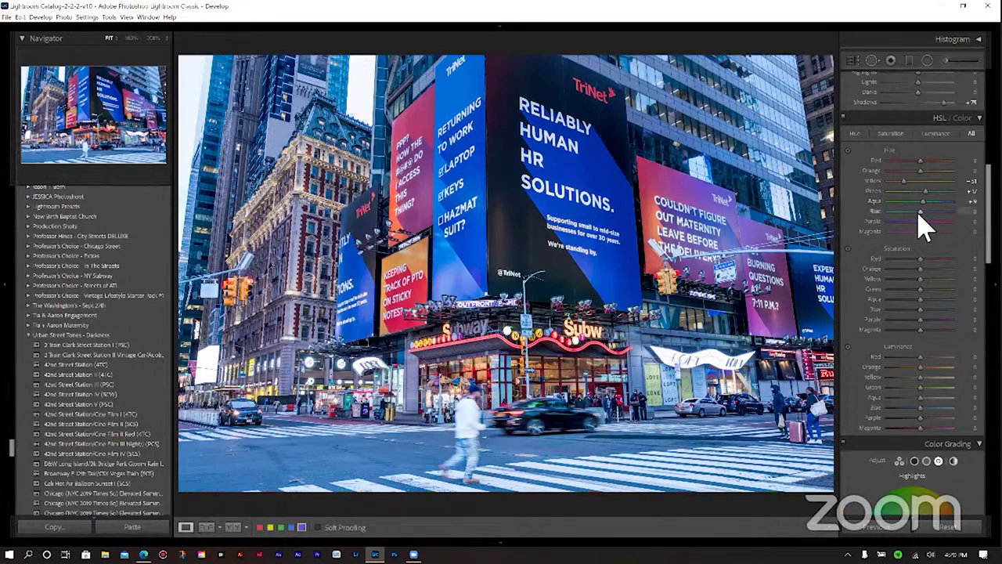
mouse_move(919, 212)
left_mouse_down()
mouse_move(927, 235)
mouse_move(921, 222)
left_mouse_up()
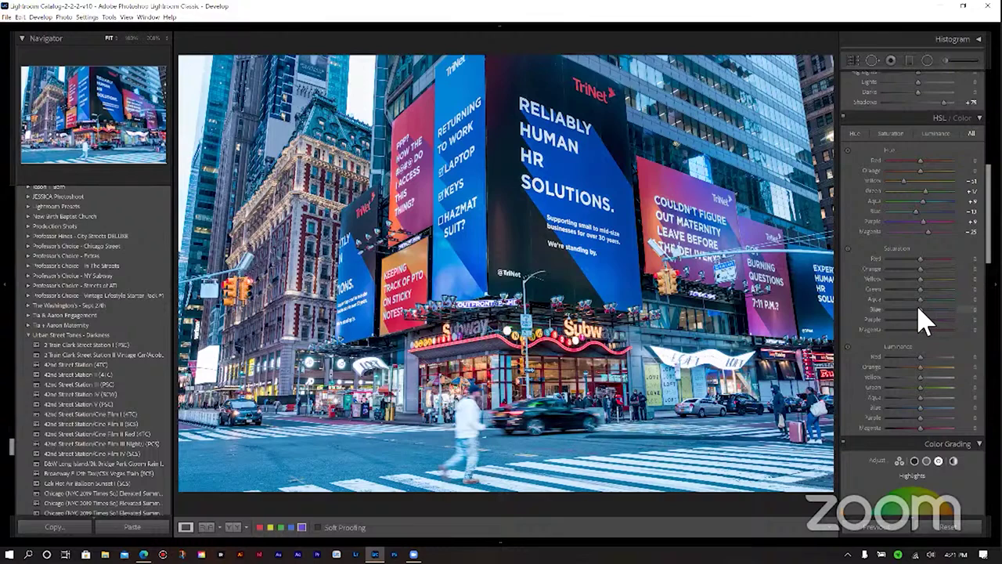
Adjust the HSL saturation: orange +47, green +63, aqua +9, blue -59, purple -35 and magenta -35.
left_click_drag(910, 310, 899, 311)
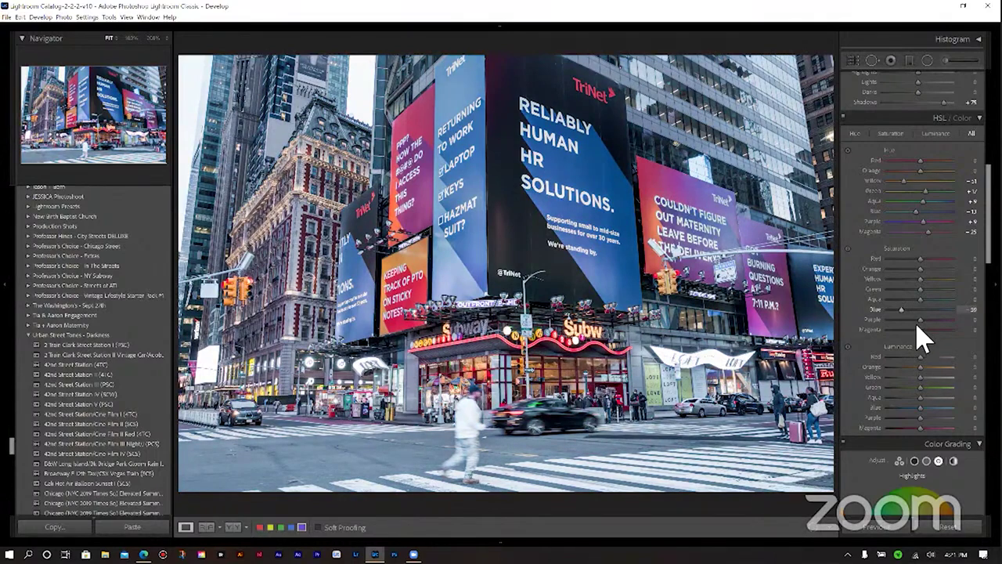
left_click_drag(915, 320, 905, 321)
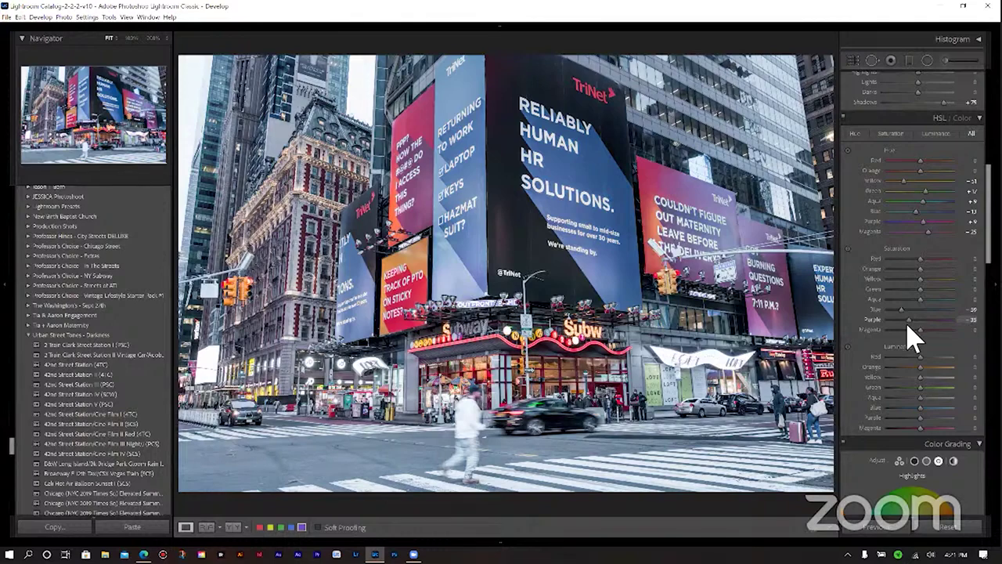
left_click(910, 329)
left_click_drag(909, 332, 907, 332)
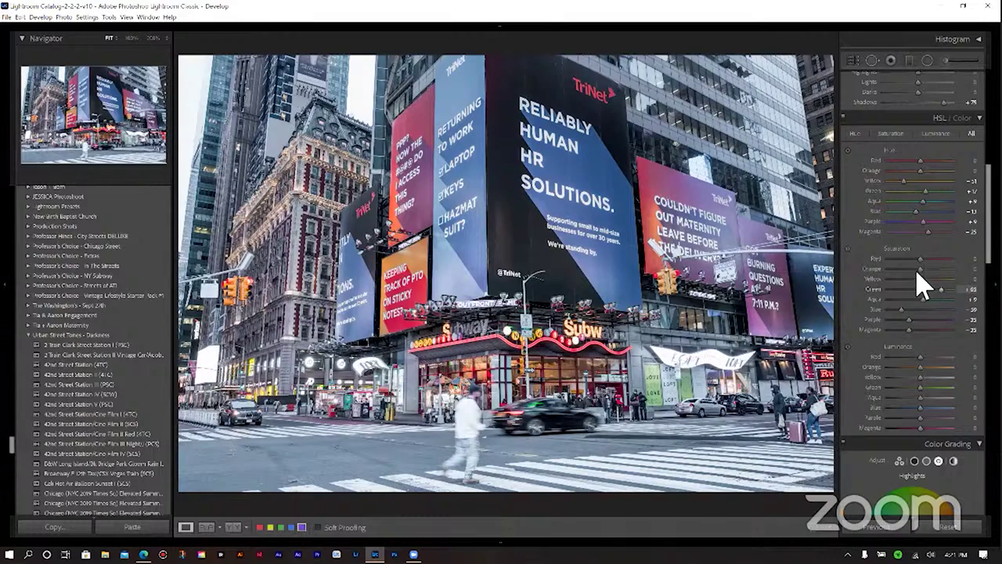
left_click_drag(926, 271, 933, 272)
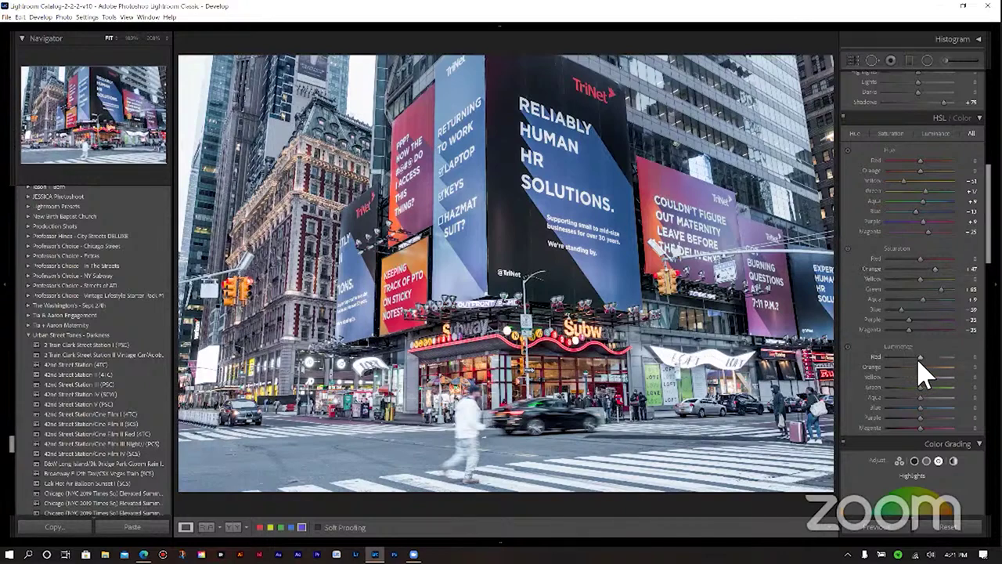
Adjust the HSL luminance: red -20, orange +9, green +9, blue -10 and purple -13.
left_click_drag(914, 361, 911, 359)
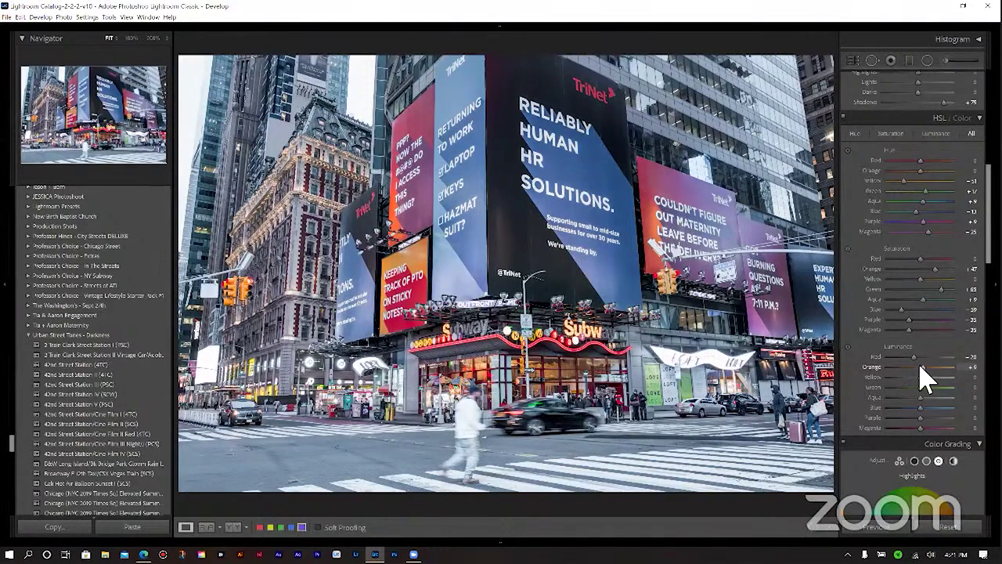
left_click_drag(919, 388, 917, 419)
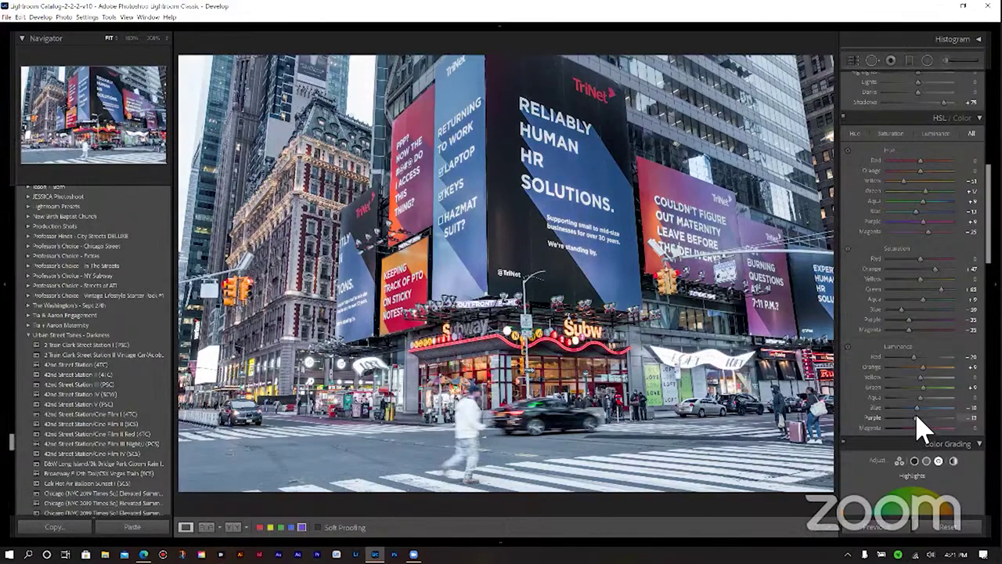
mouse_move(278, 539)
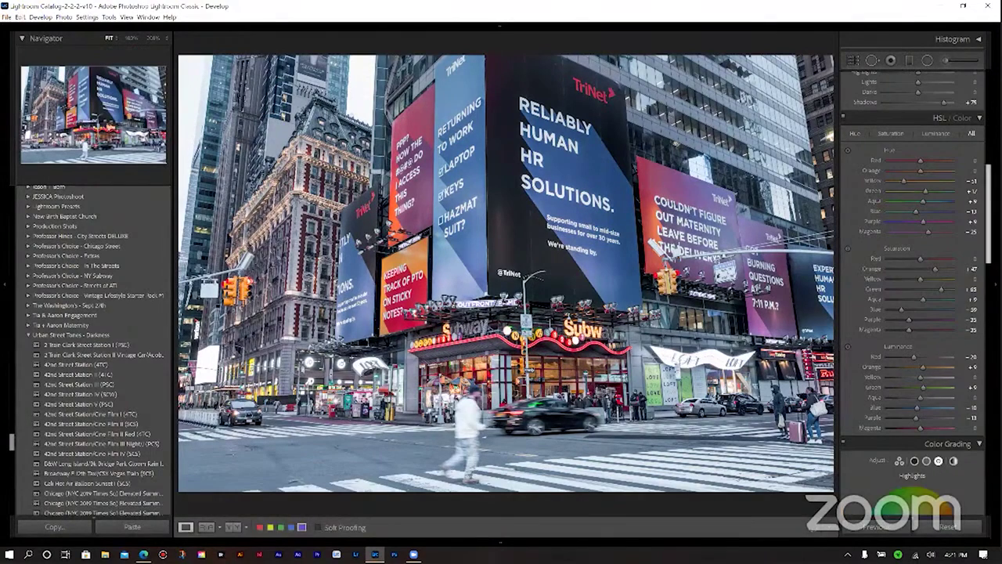
Color grade the shadows with hue 53 and saturation 4.
scroll(895, 156, "down", 4)
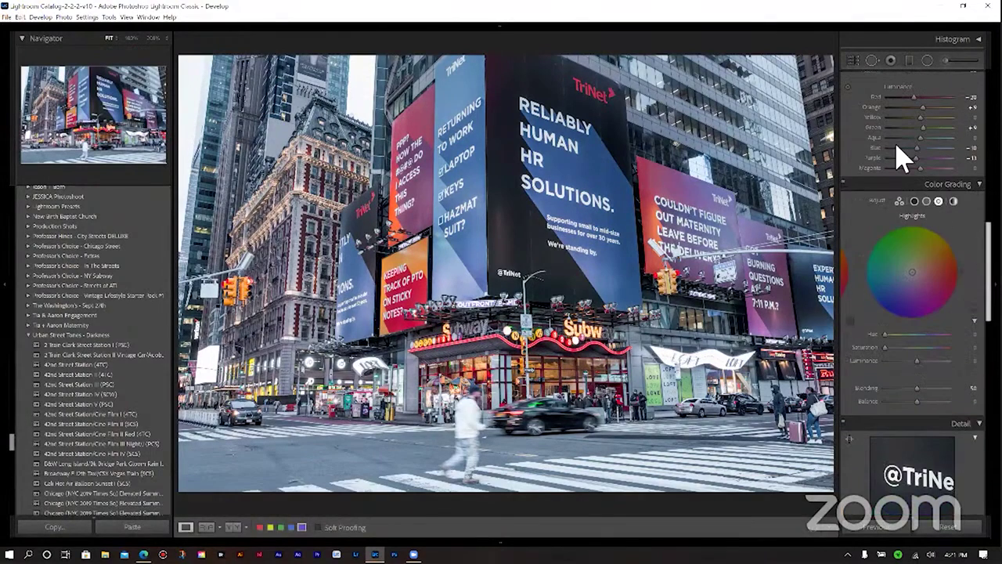
left_click(914, 202)
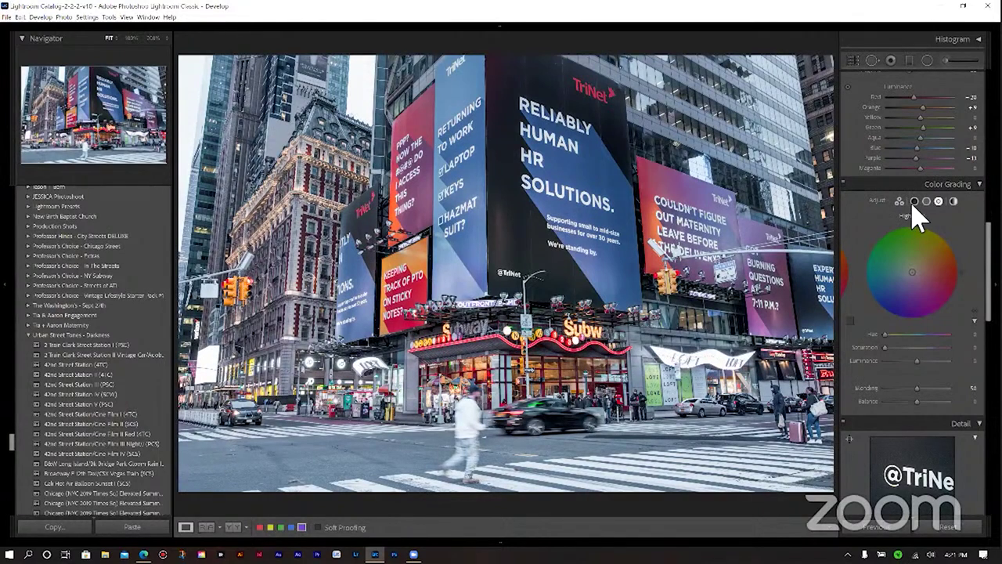
left_click(894, 335)
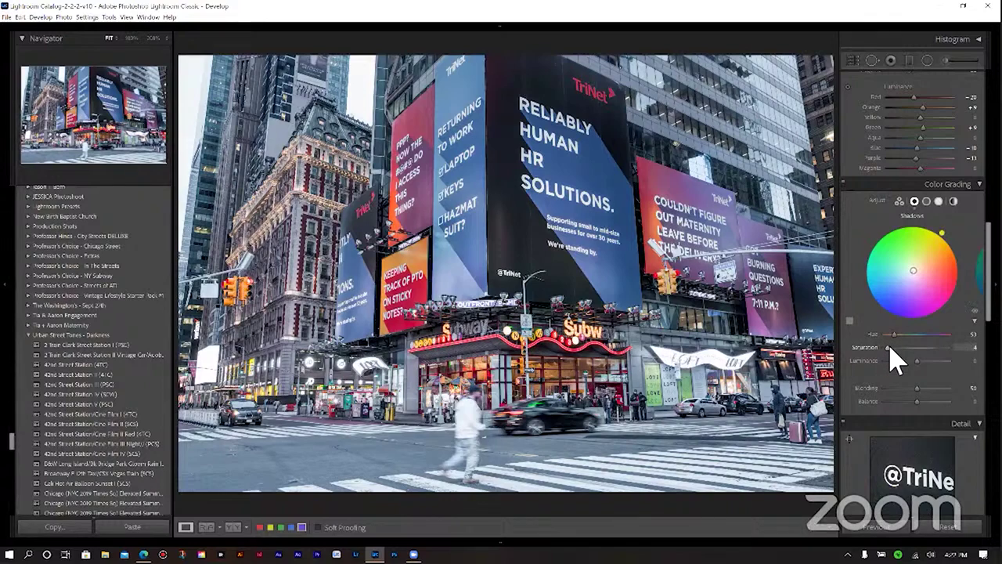
Color grade the midtones with hue 25 and saturation 15, and raise the grading's blending to 100.
left_click(927, 201)
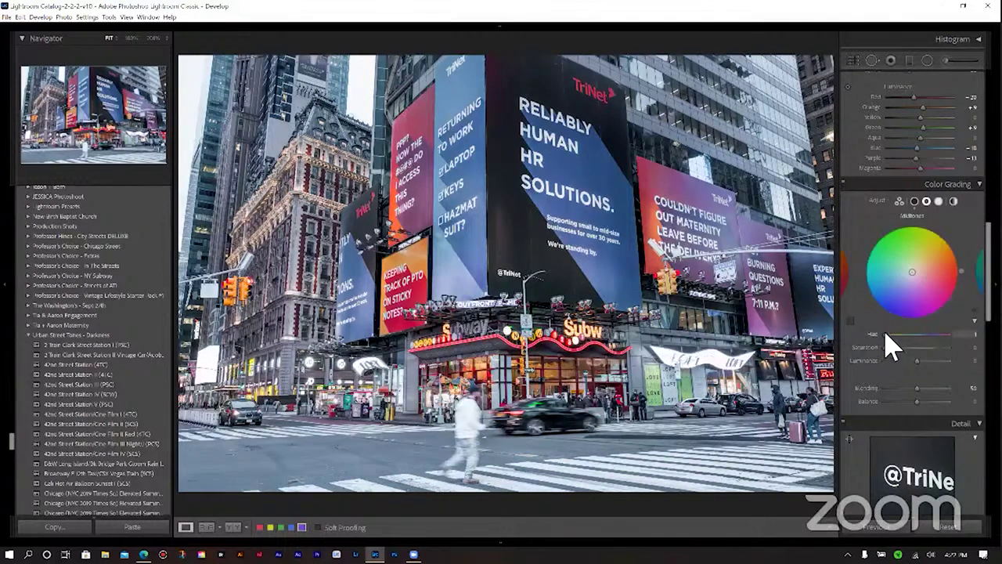
left_click_drag(887, 344, 893, 347)
left_click_drag(889, 335, 893, 346)
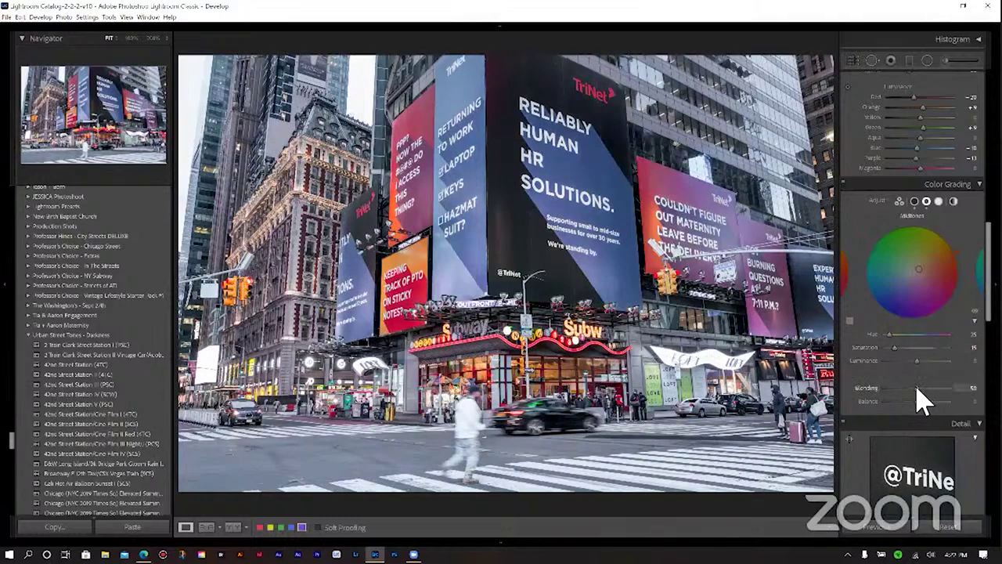
left_click_drag(917, 387, 950, 388)
Color grade the highlights with hue 57 and saturation 21.
left_click(939, 202)
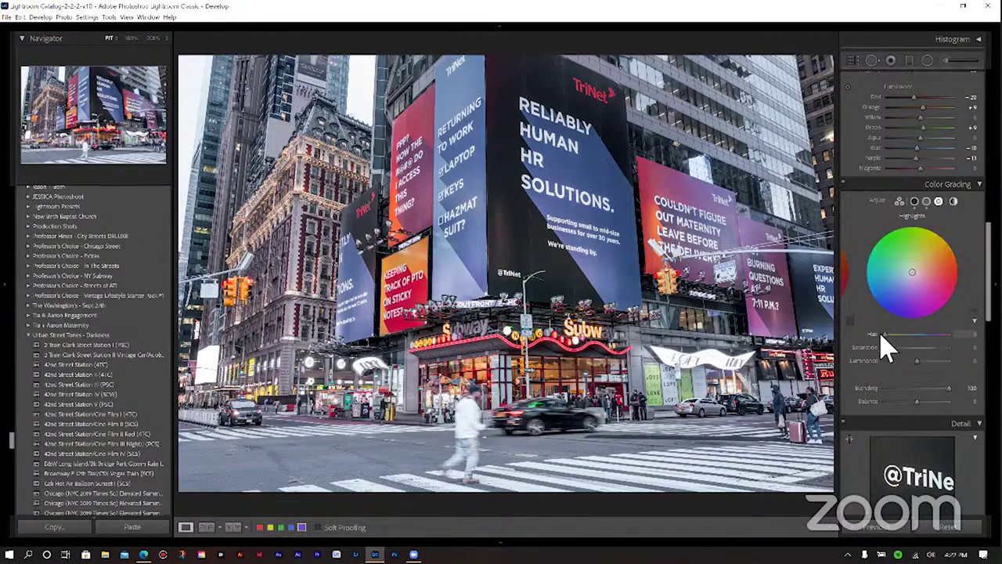
mouse_move(885, 335)
left_mouse_down()
mouse_move(895, 344)
mouse_move(896, 335)
left_mouse_up()
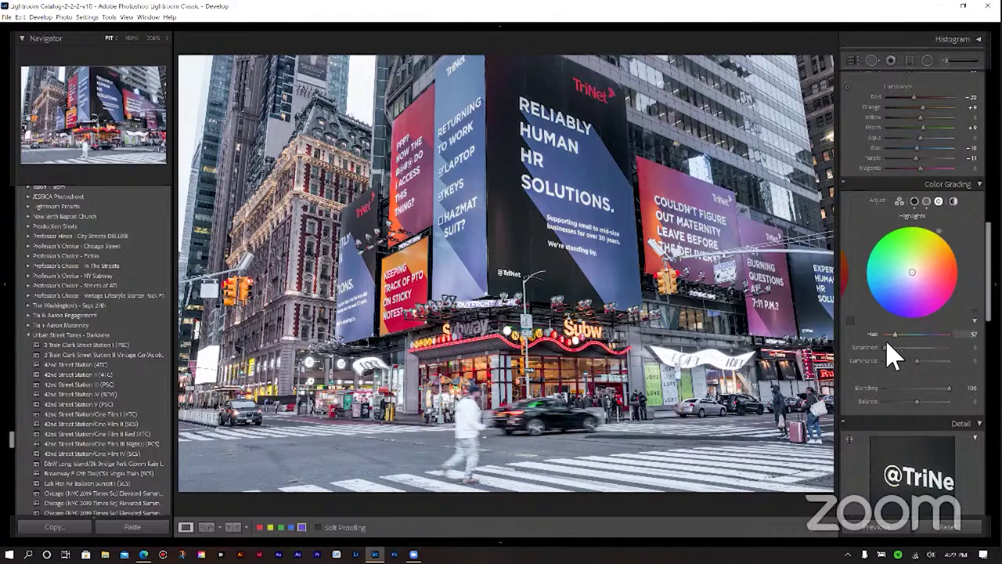
left_click_drag(883, 349, 898, 350)
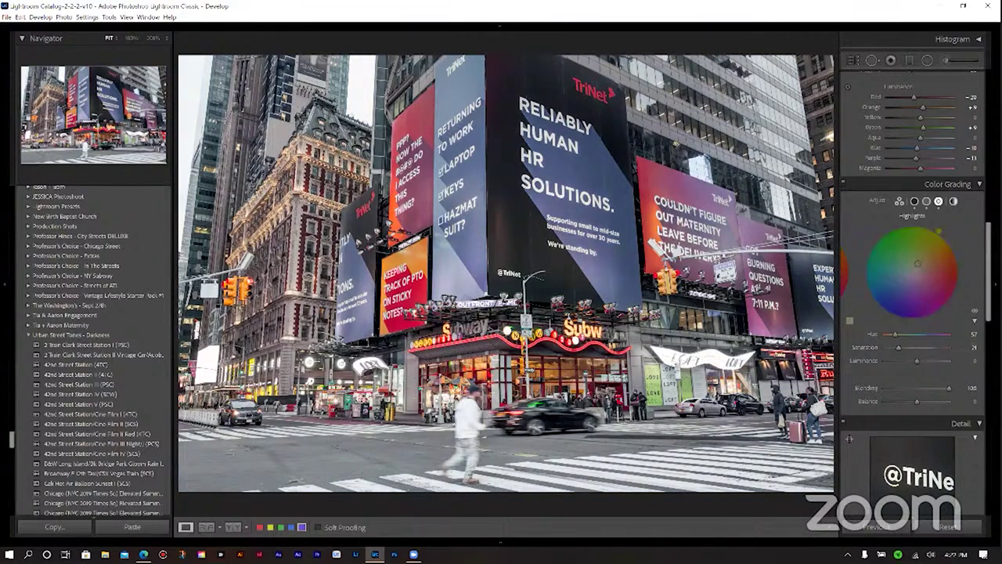
Set the lens correction profile to make Zeiss and model Zeiss Otus 1.4/28 ZE.
scroll(895, 325, "down", 5)
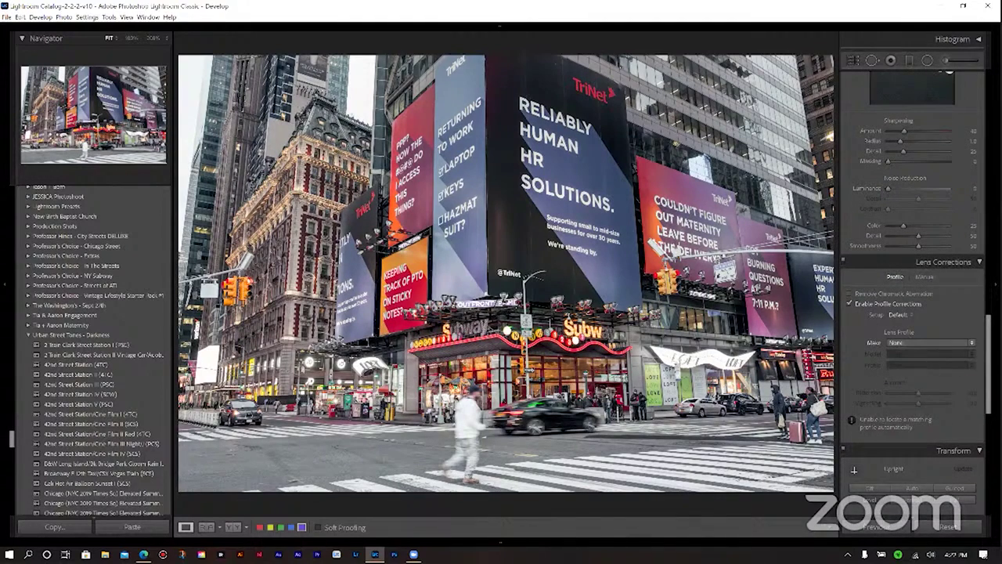
left_click(931, 342)
left_click(877, 541)
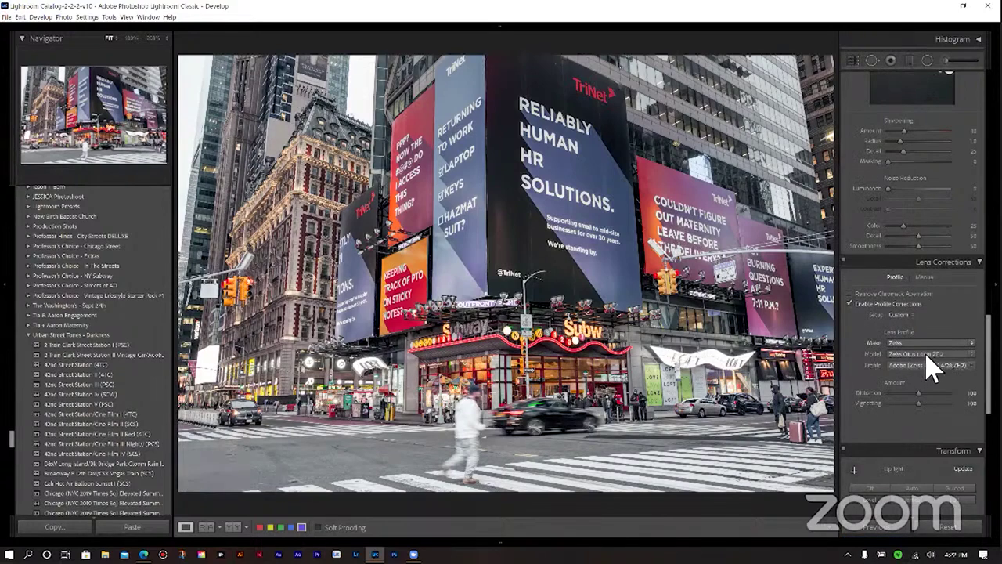
left_click(927, 355)
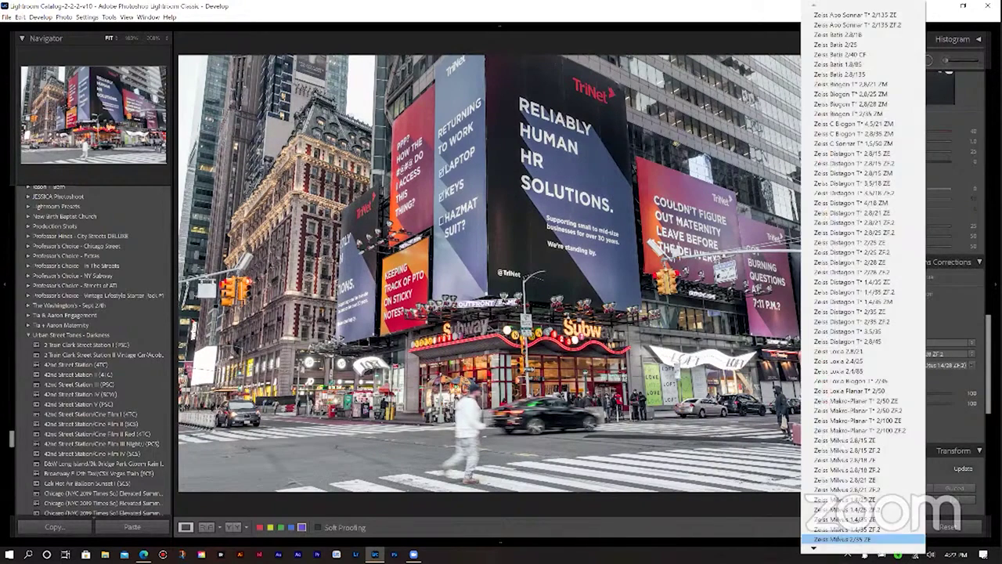
scroll(854, 509, "down", 4)
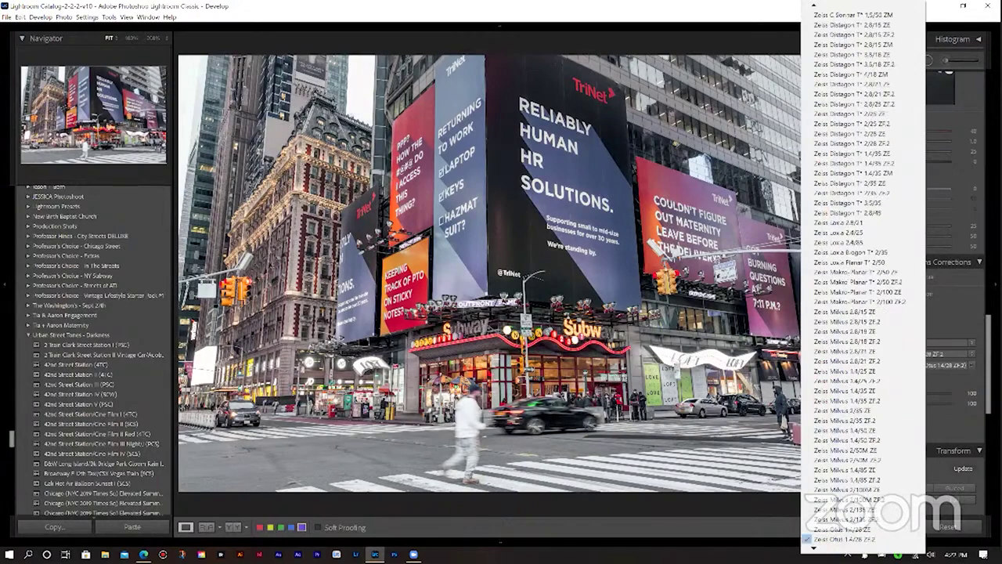
scroll(847, 463, "down", 3)
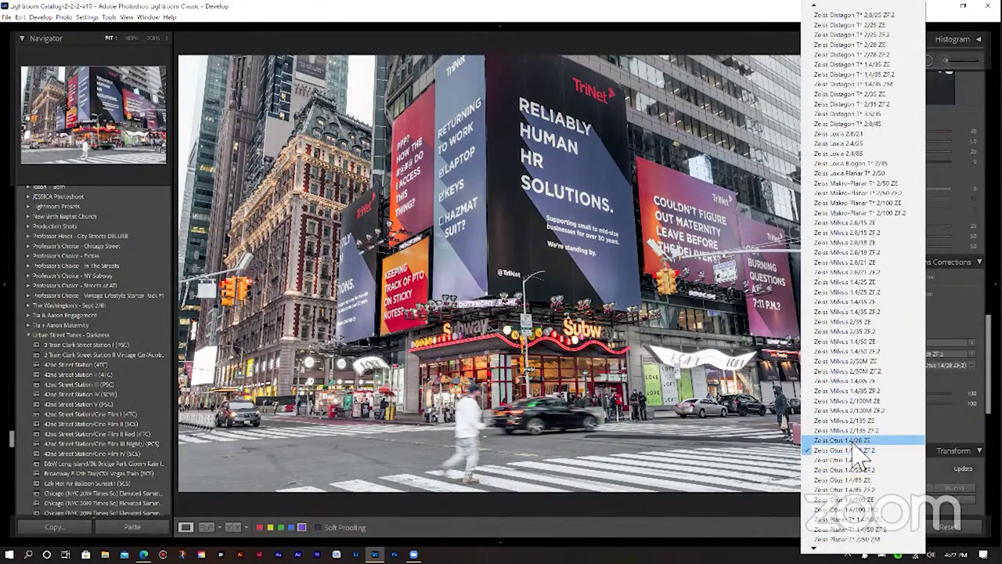
left_click(856, 441)
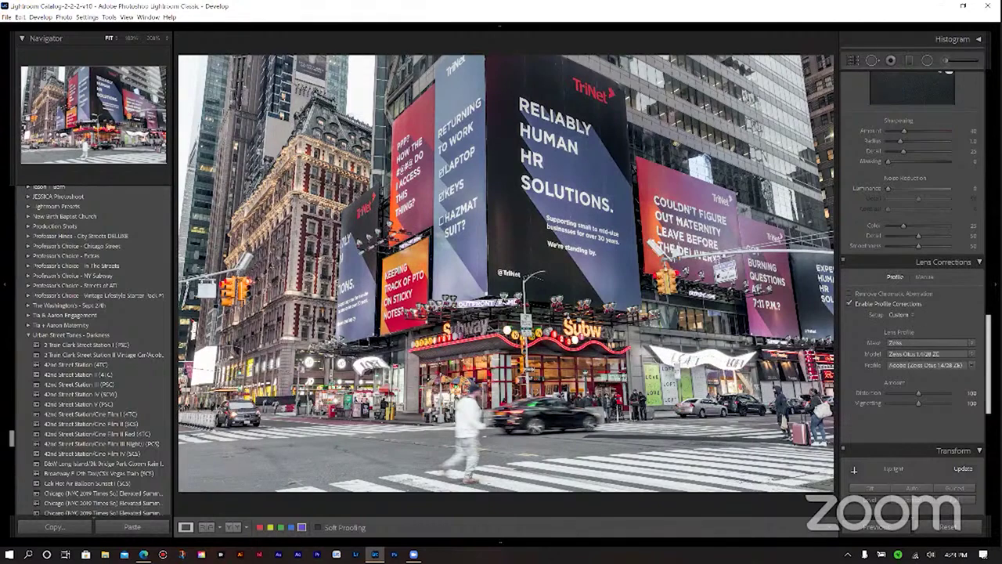
Add a dark post-crop vignette with amount -47 and midpoint 0.
scroll(912, 297, "down", 5)
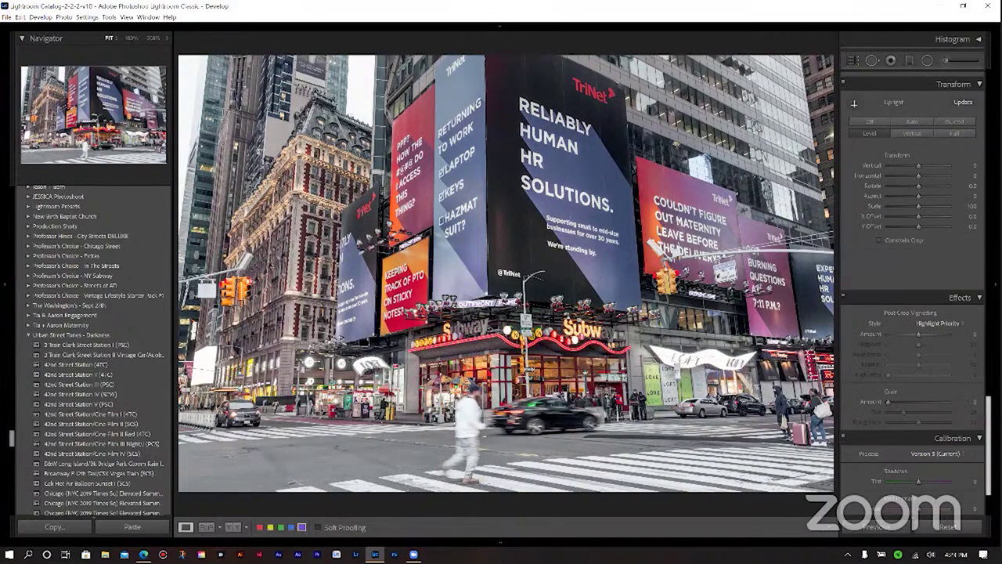
left_click(900, 334)
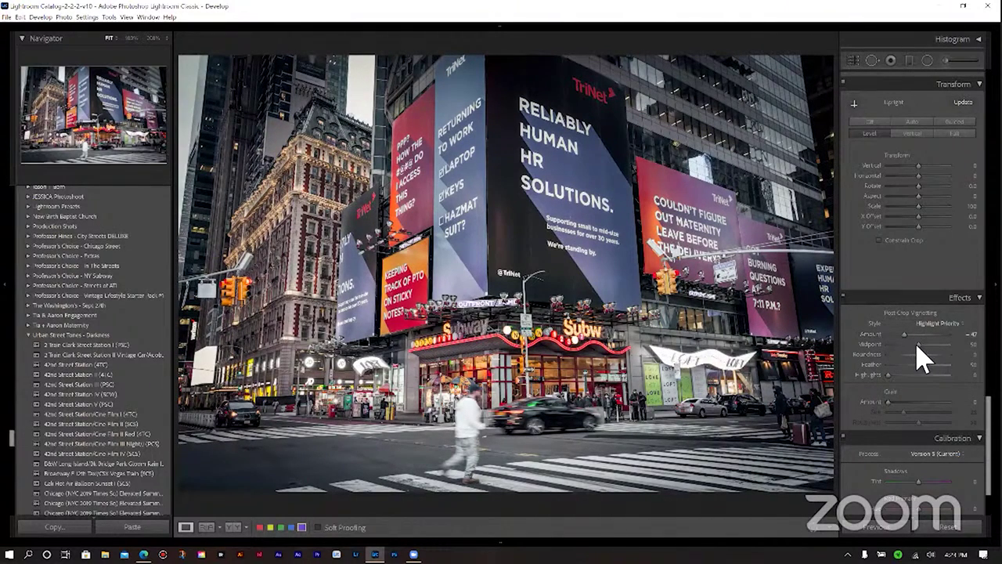
left_click_drag(917, 343, 727, 481)
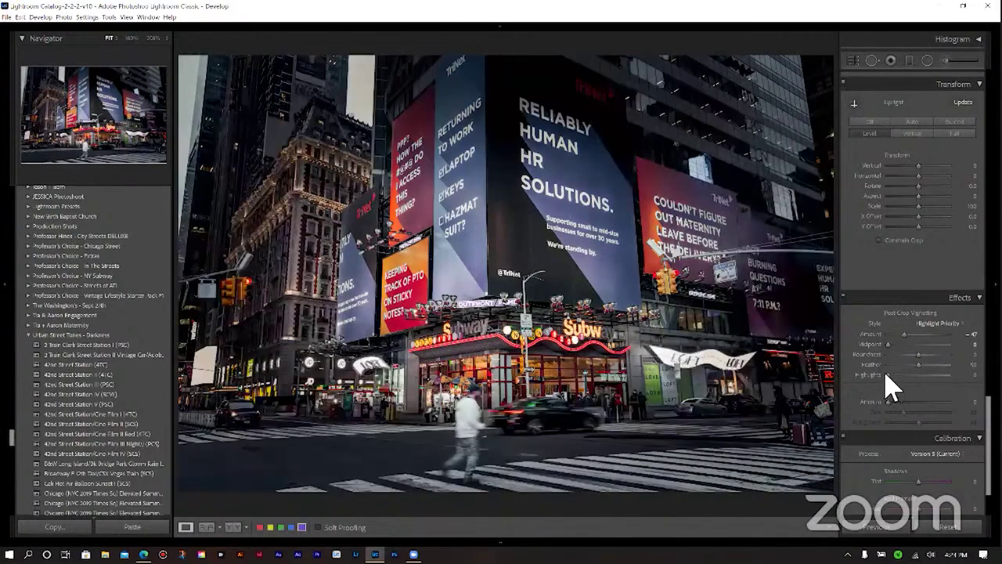
Set the post-crop vignette's highlights to 100, feather to 100 and roundness to +13.
left_click_drag(886, 374, 959, 375)
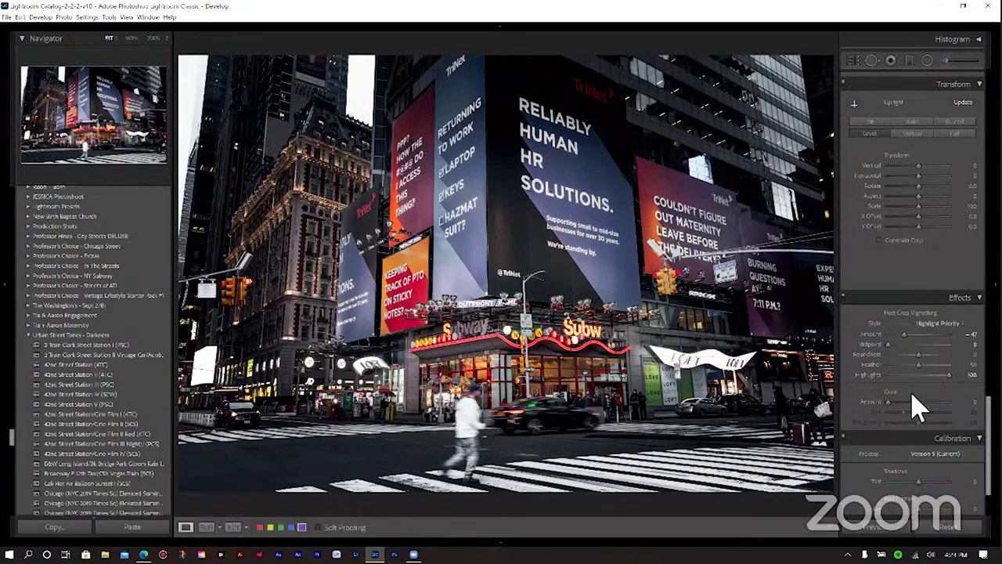
double_click(871, 375)
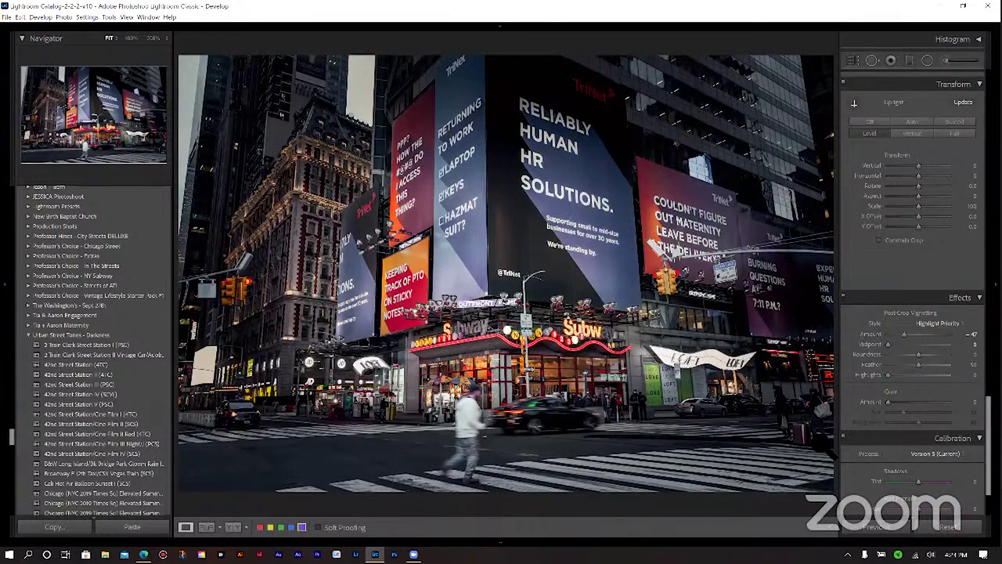
left_click_drag(884, 375, 960, 459)
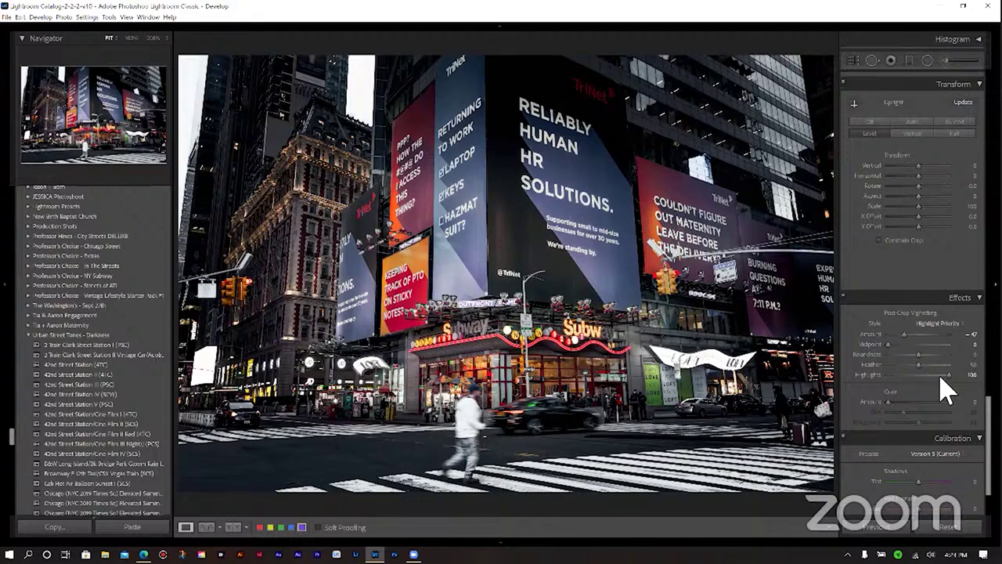
left_click_drag(917, 365, 949, 366)
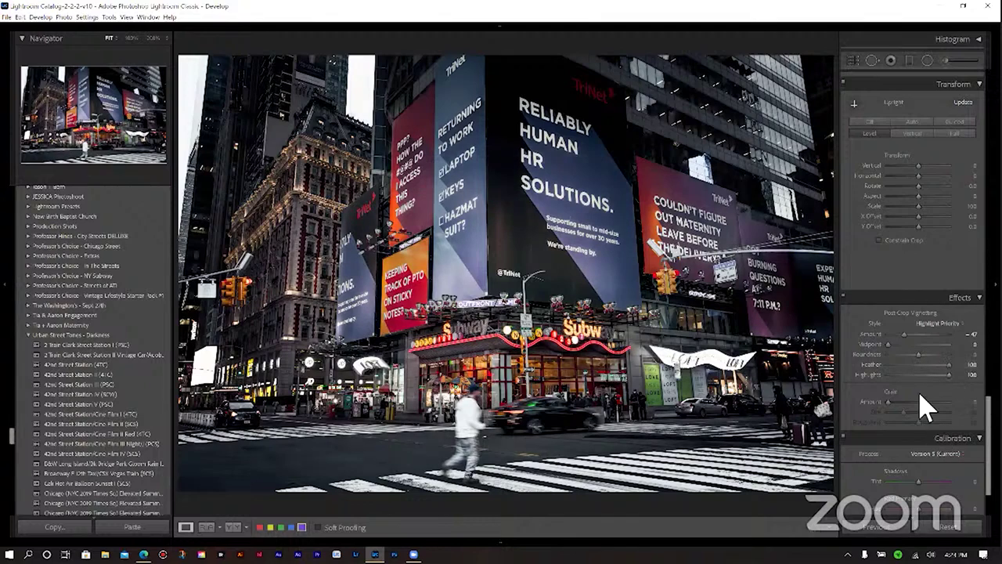
left_click_drag(918, 355, 921, 354)
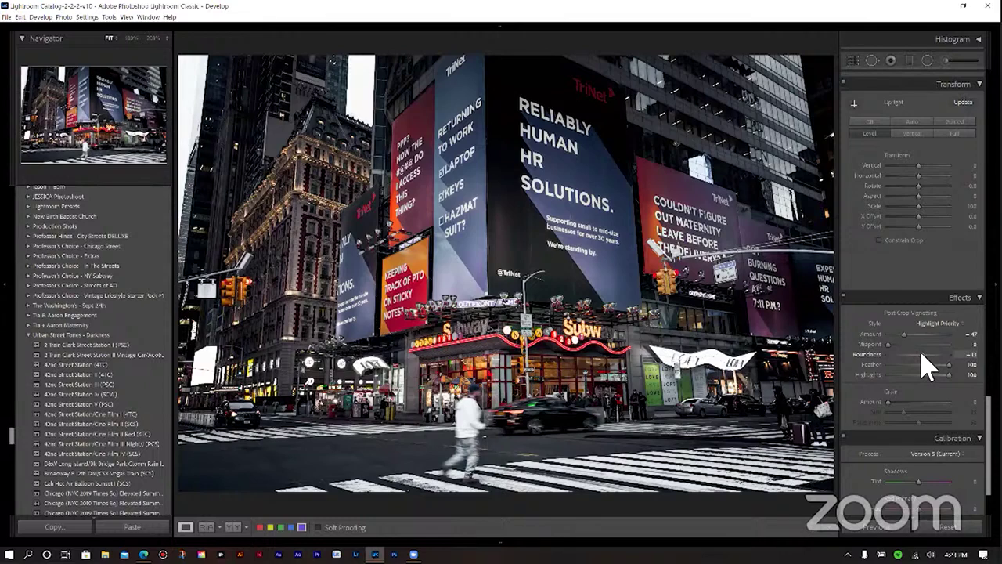
Compare the before and after versions side by side without the side panels, examining the pedestrian and storefront up close.
key("shift+y")
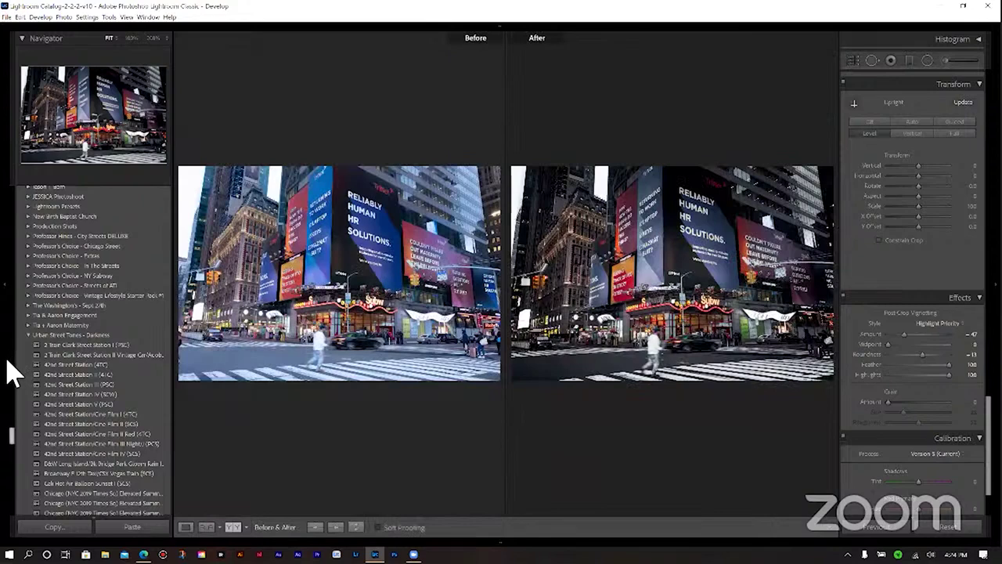
key("Tab")
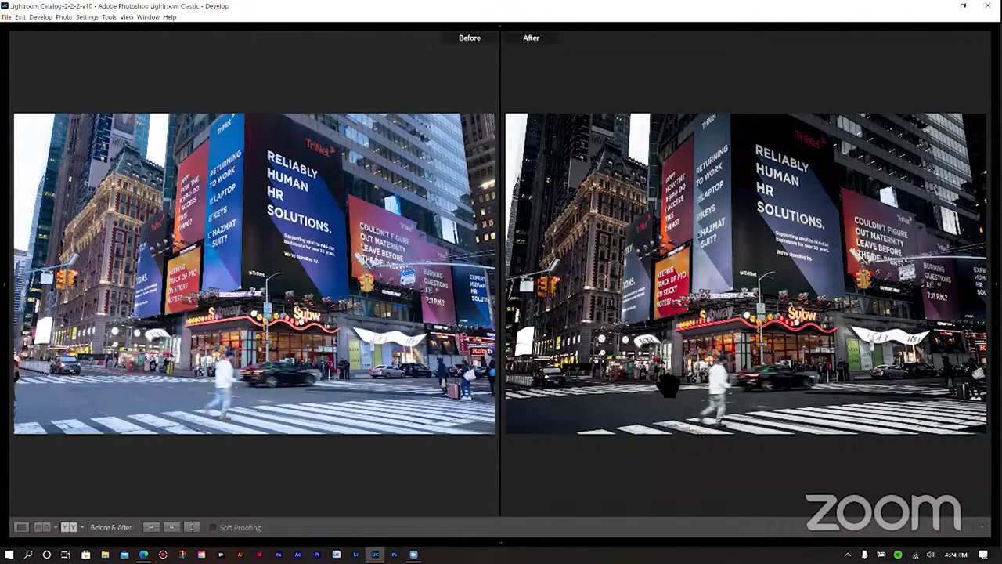
left_click(728, 334)
key("ctrl+equal")
key("ctrl+equal")
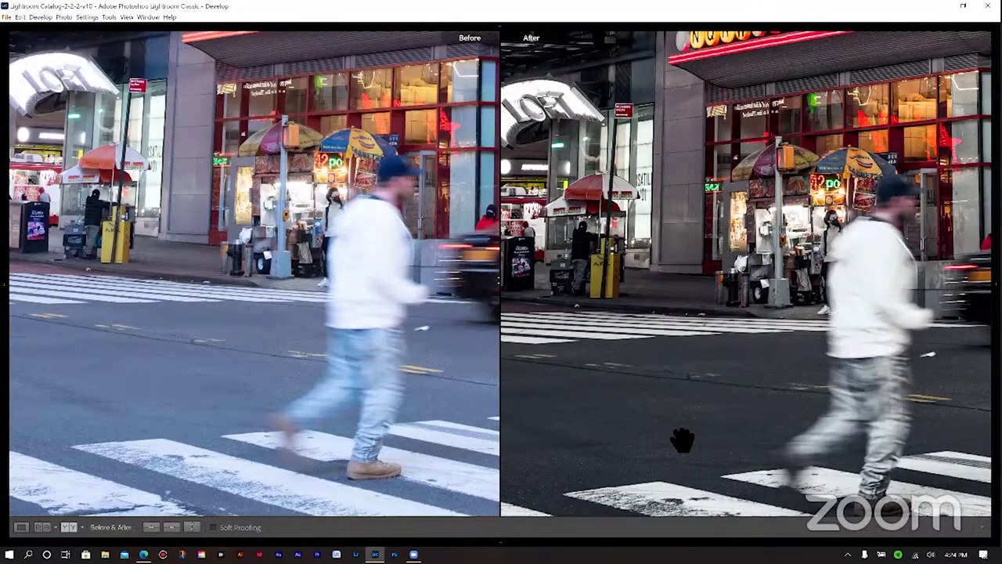
key("Right")
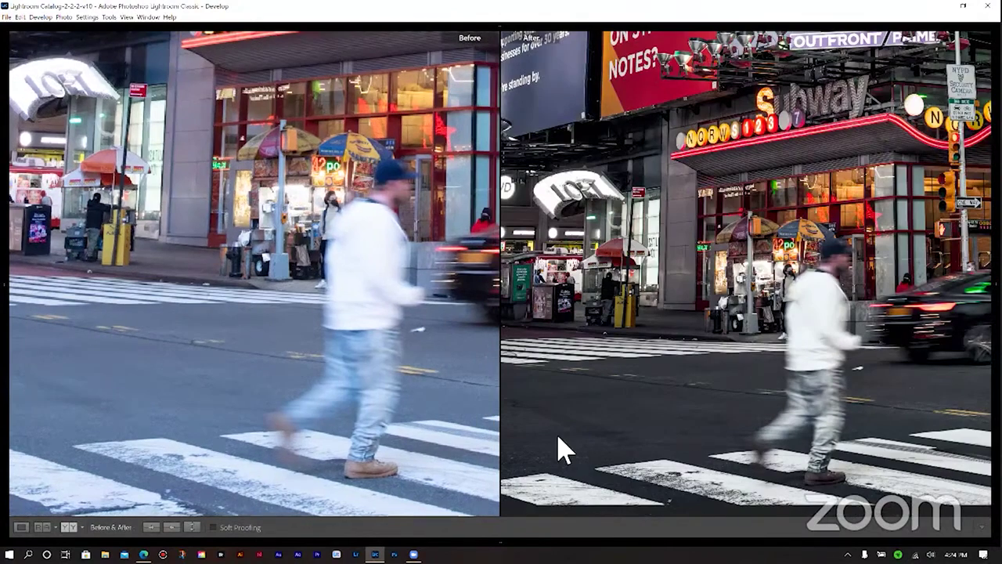